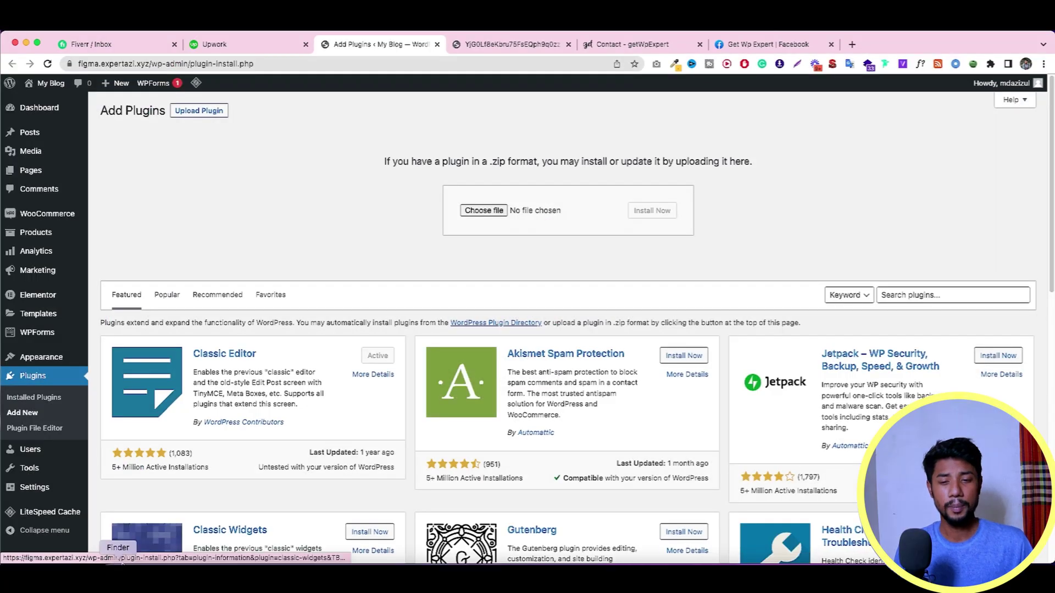
# Step: Upload woocommerce-custom-payment-gateway-pro_v2.4.1.zip from Downloads, install it, and activate the plugin
pyautogui.click(121, 562)
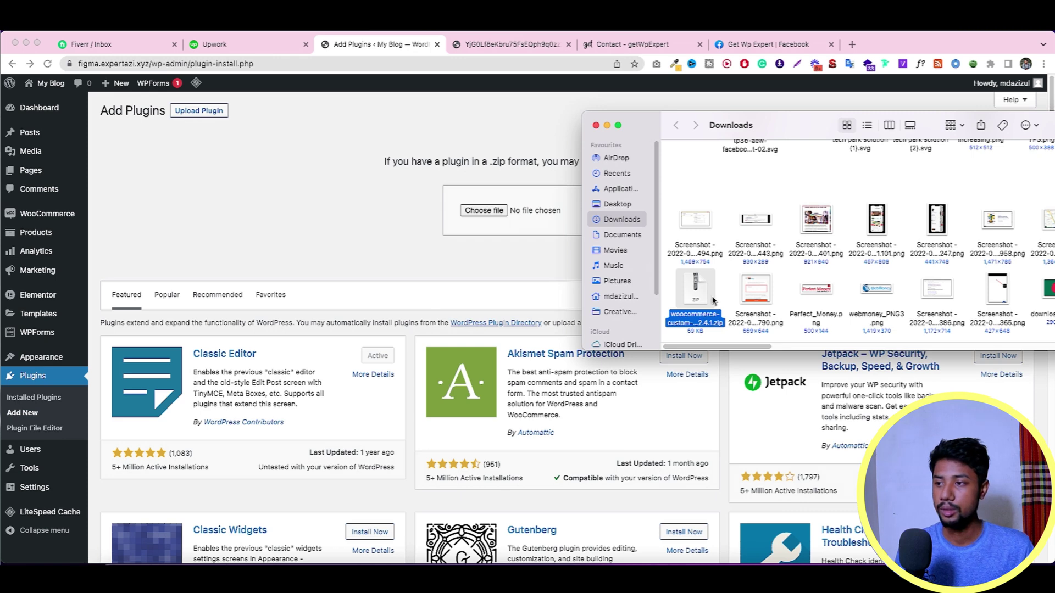
pyautogui.moveTo(695, 288); pyautogui.dragTo(482, 209)
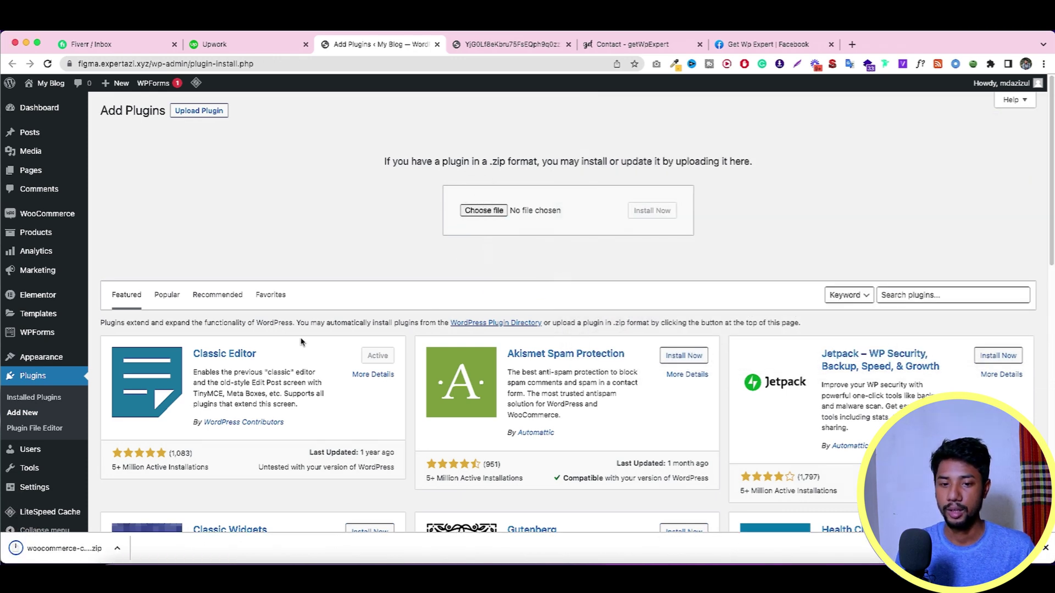
pyautogui.moveTo(72, 548); pyautogui.dragTo(481, 217)
pyautogui.click(647, 213)
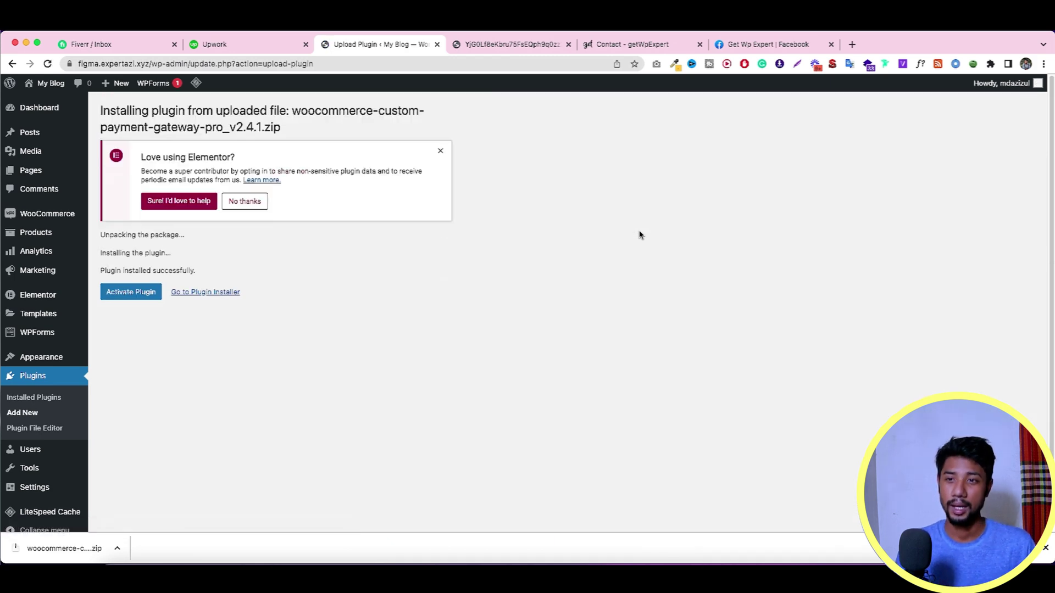
pyautogui.click(147, 294)
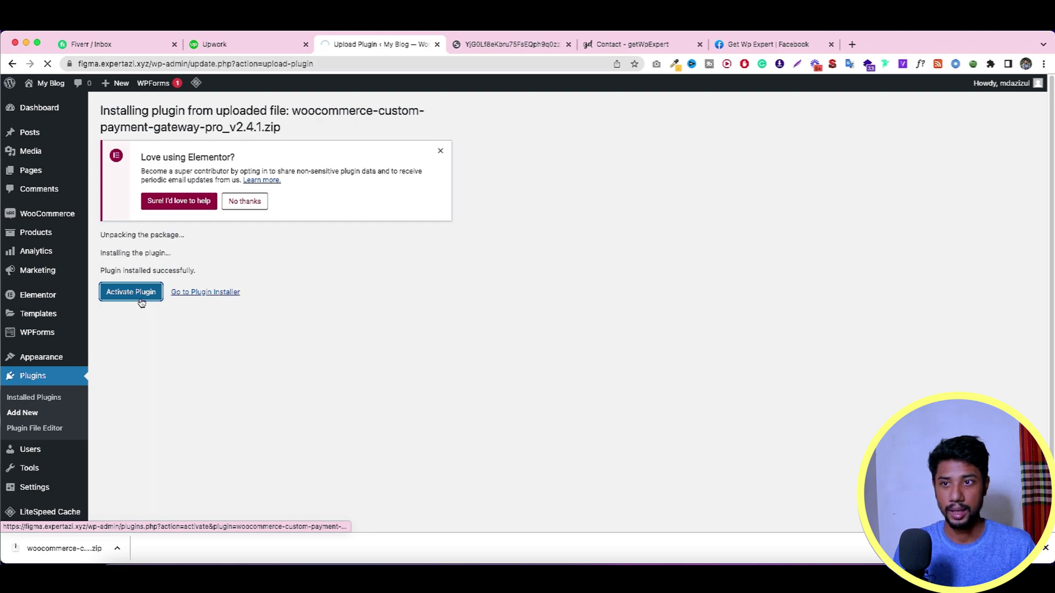
# Step: Search Google for the Custom Payment Gateway Pro plugin's name from Installed Plugins
pyautogui.scroll(-10, 242, 323)
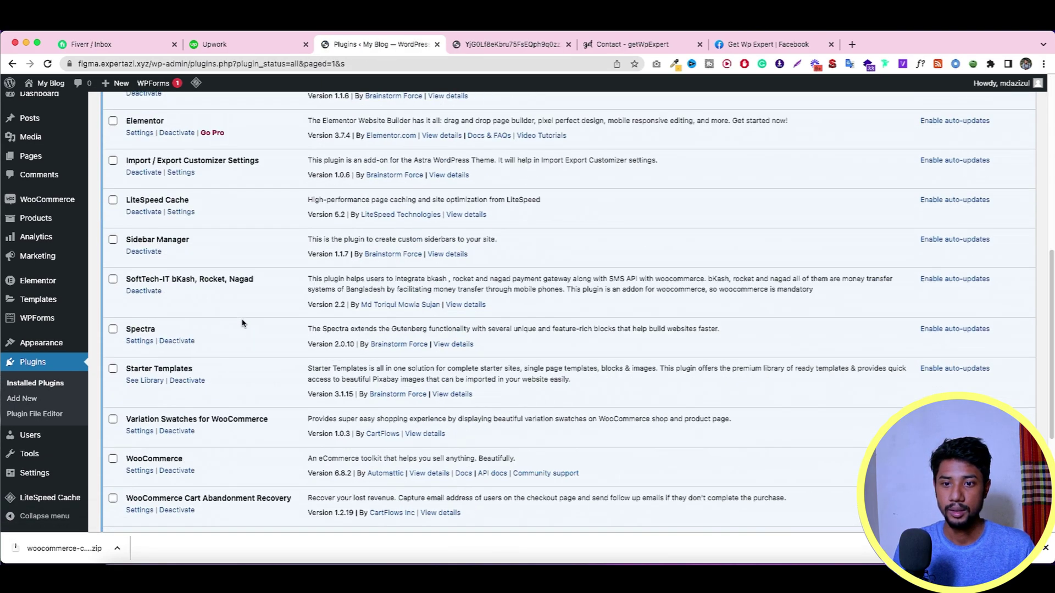
pyautogui.scroll(-4, 241, 323)
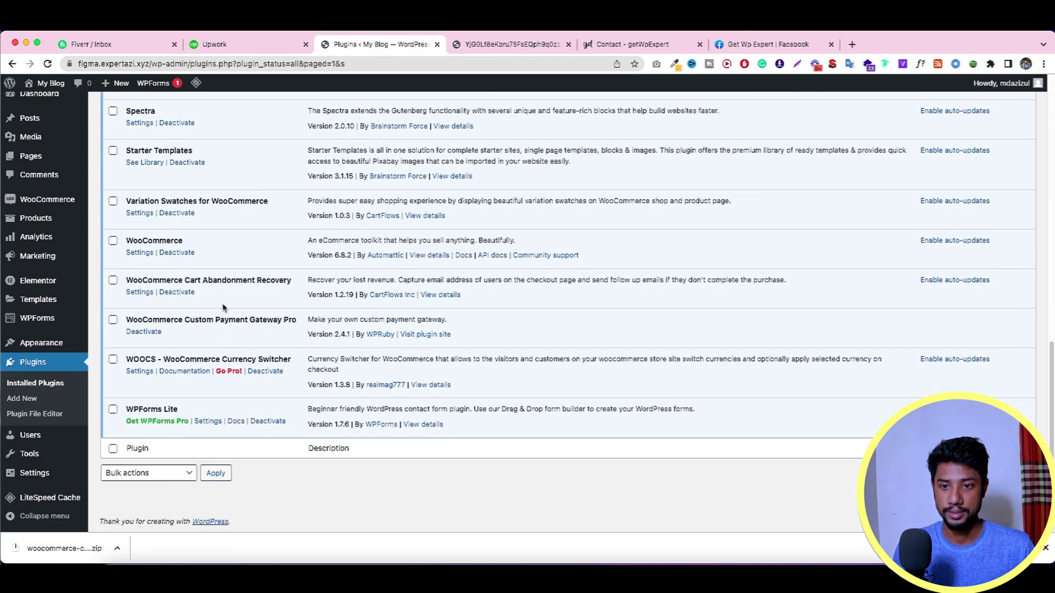
pyautogui.scroll(3, 225, 306)
pyautogui.scroll(-3, 289, 327)
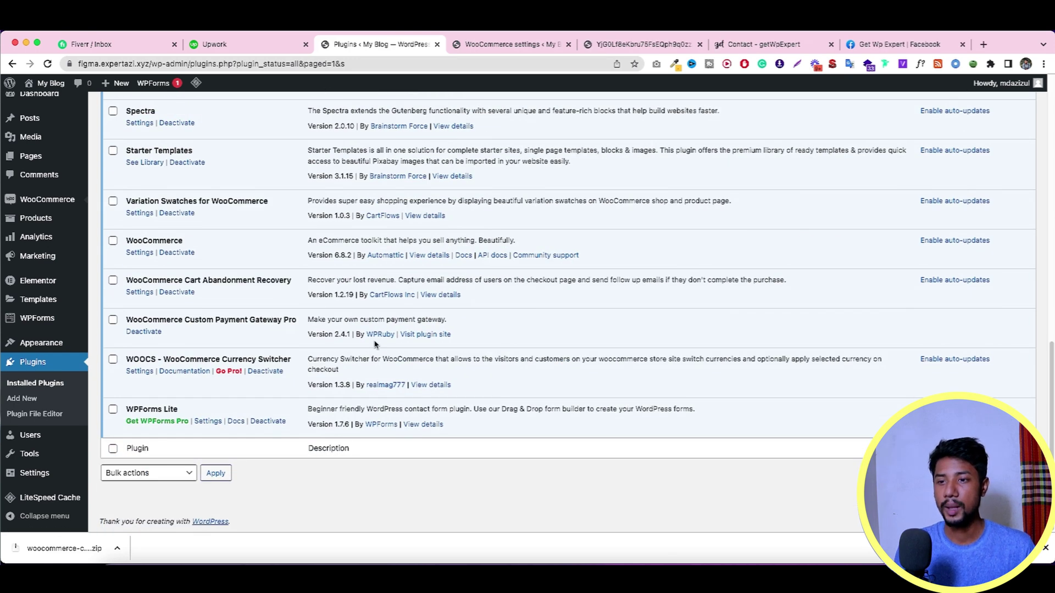
pyautogui.tripleClick(241, 321)
pyautogui.rightClick(242, 320)
pyautogui.click(339, 367)
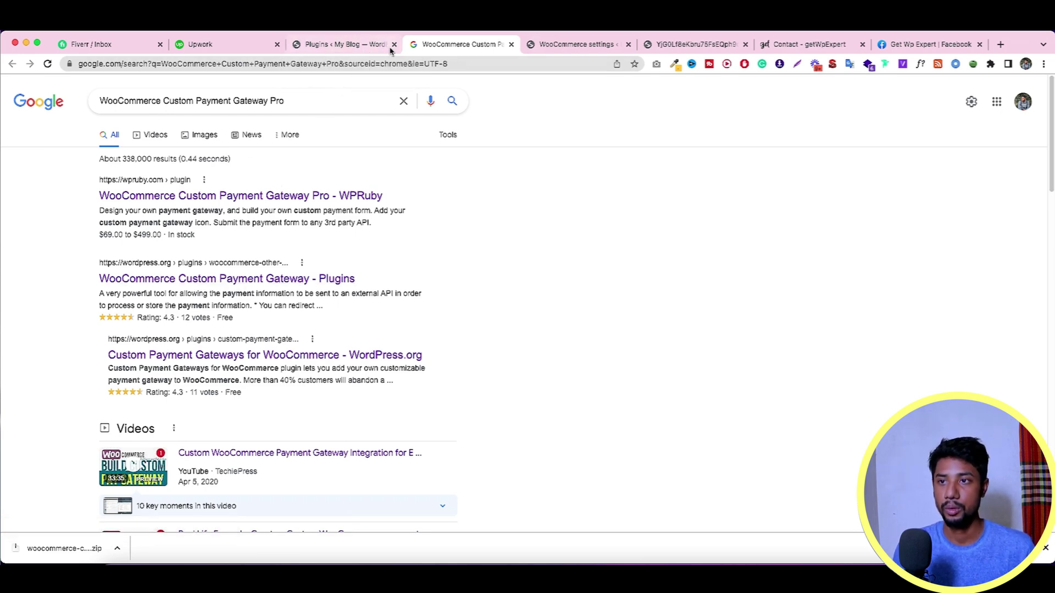
# Step: Close the Google results and return to the WooCommerce General settings
pyautogui.click(364, 47)
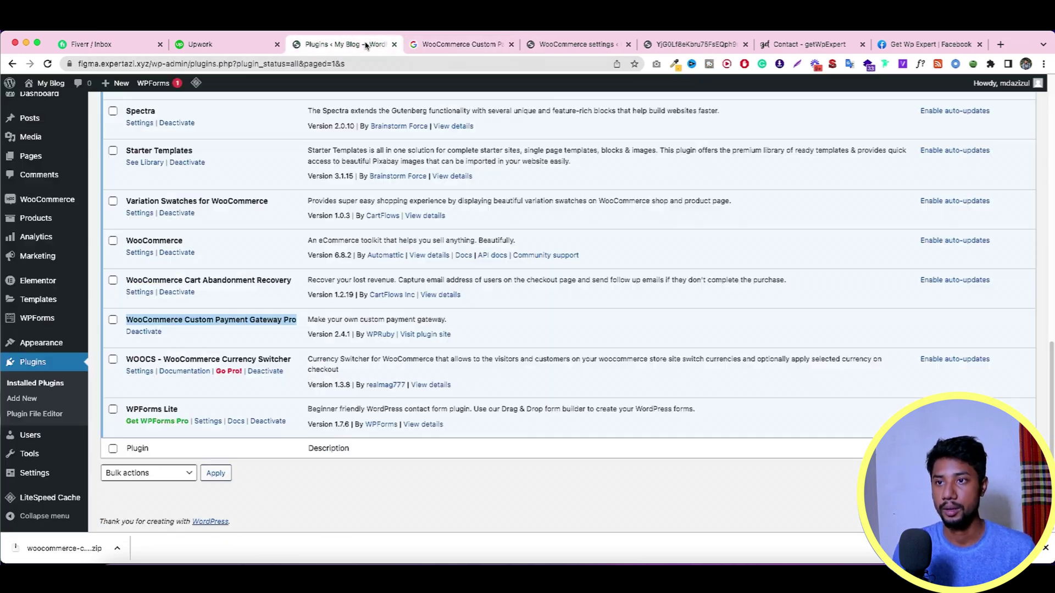
pyautogui.click(511, 48)
pyautogui.click(452, 44)
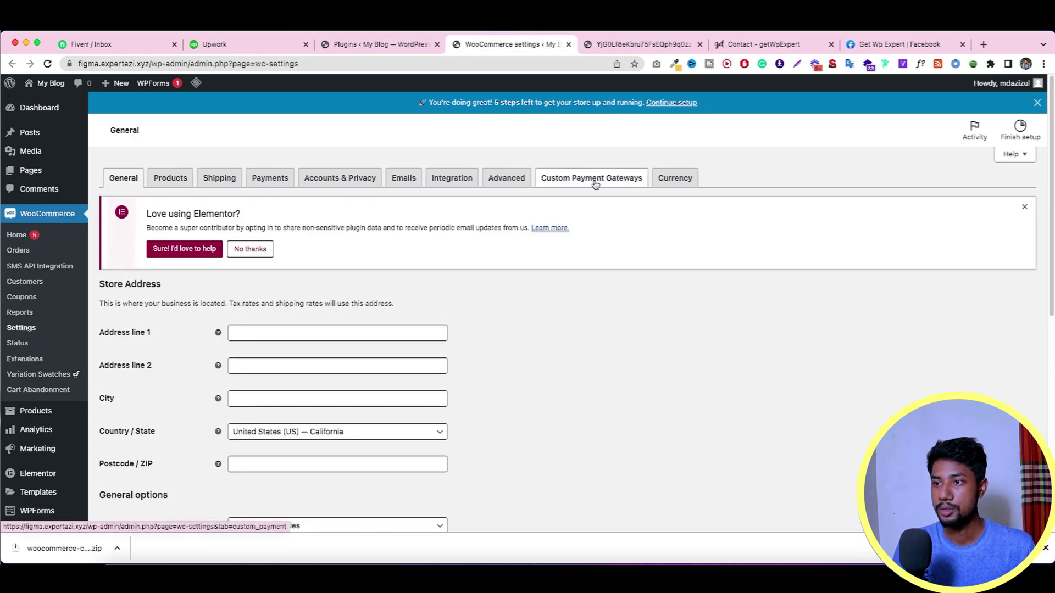
# Step: Add a custom gateway named Payeer under Custom Payment Gateways and save
pyautogui.click(595, 184)
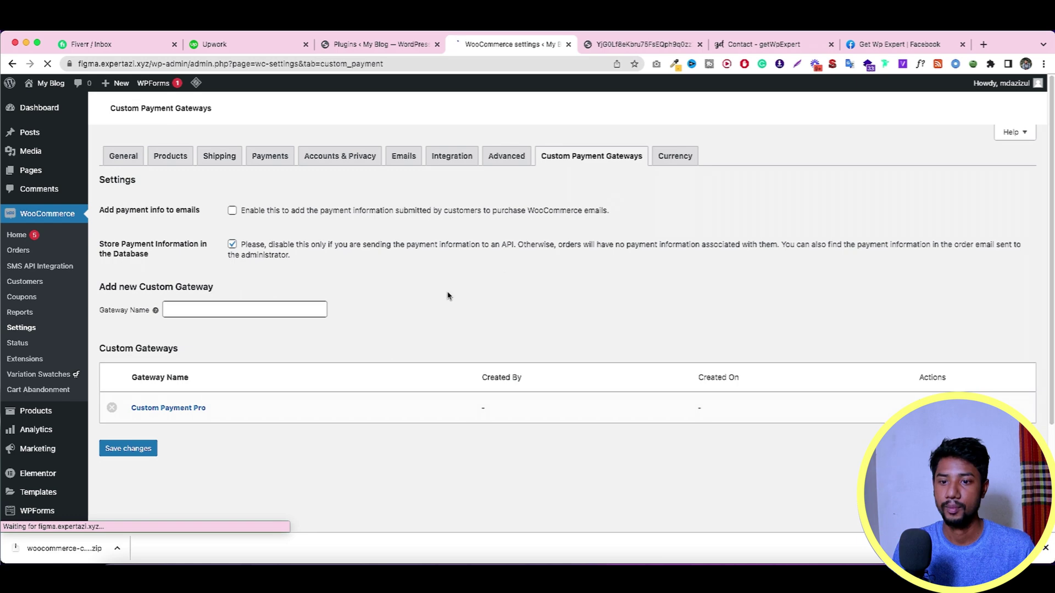
pyautogui.scroll(-3, 307, 363)
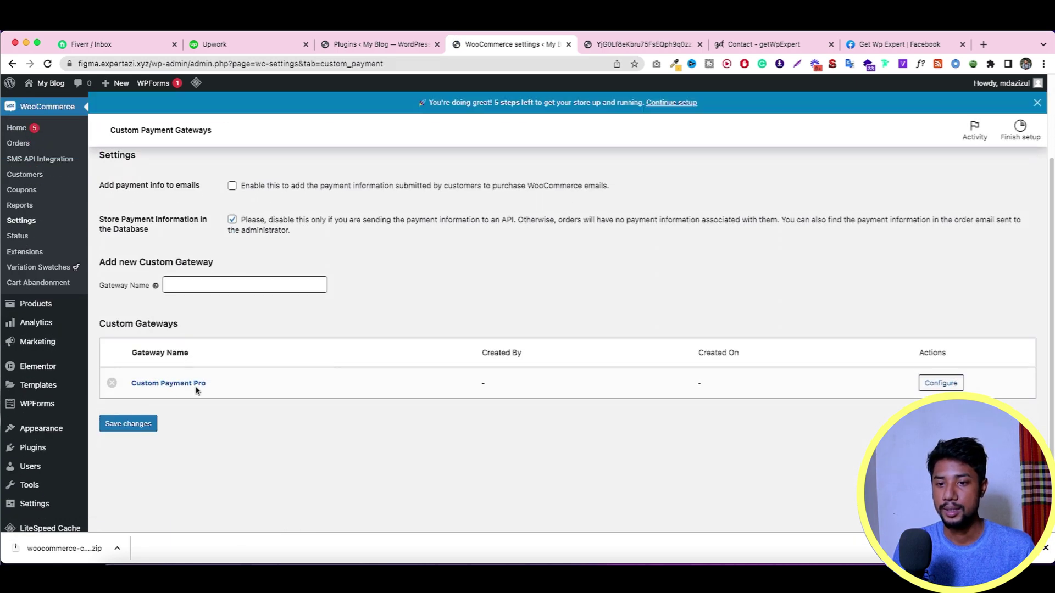
pyautogui.scroll(1, 164, 395)
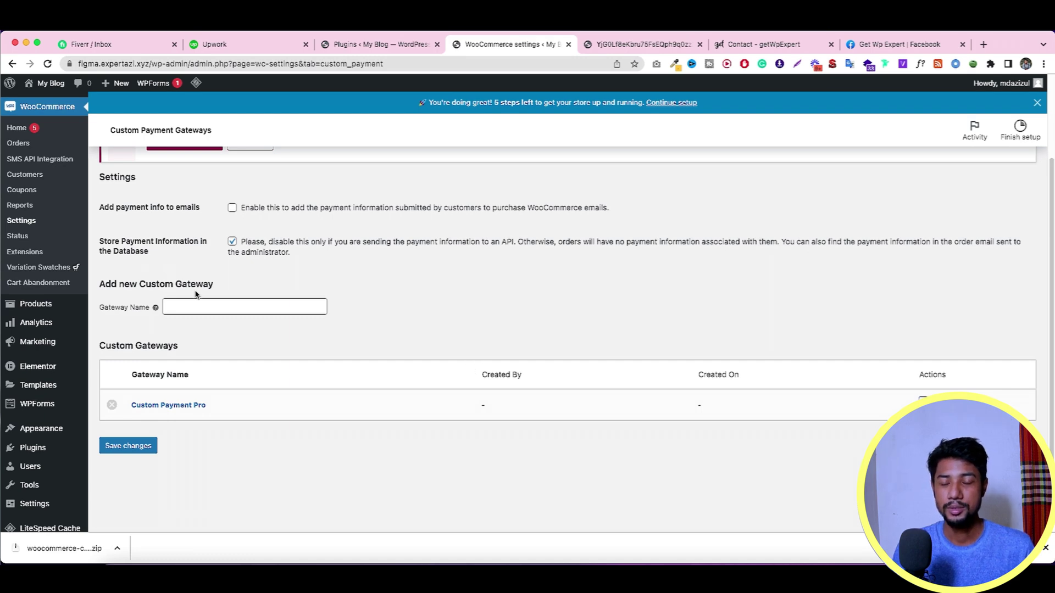
pyautogui.click(187, 307)
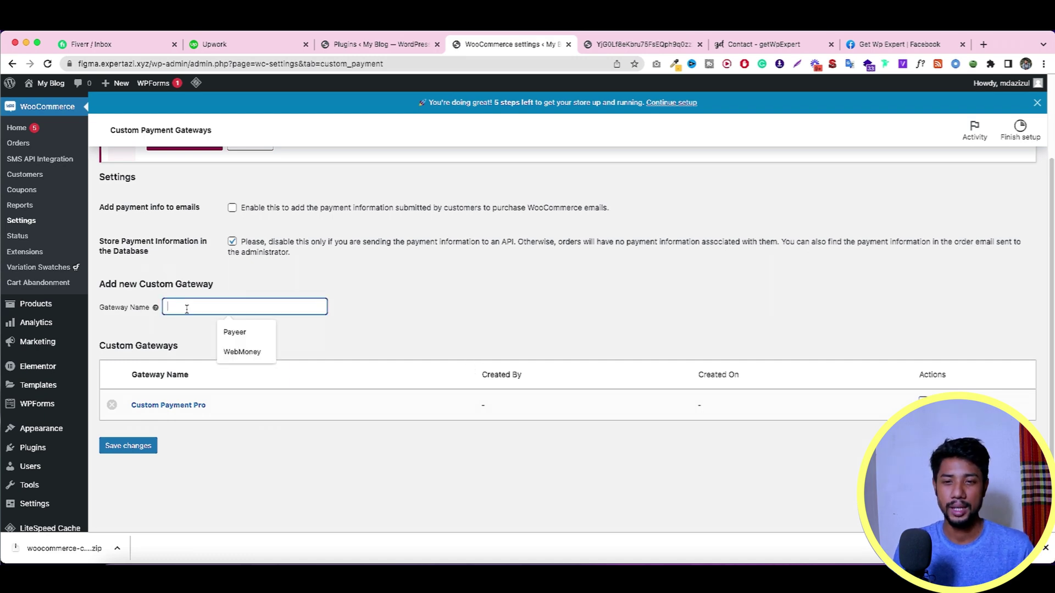
pyautogui.click(246, 332)
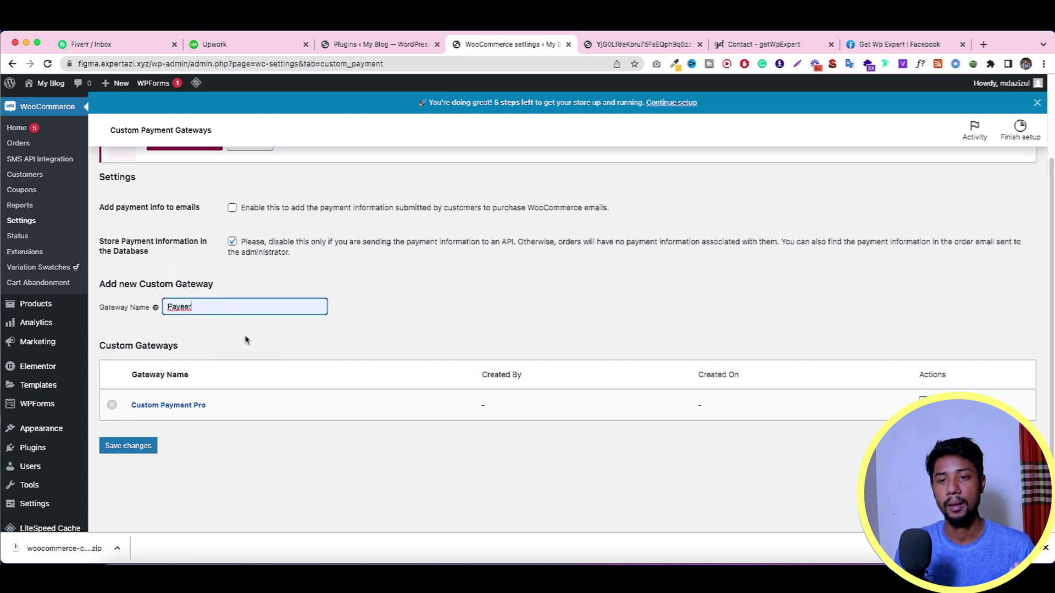
pyautogui.click(141, 445)
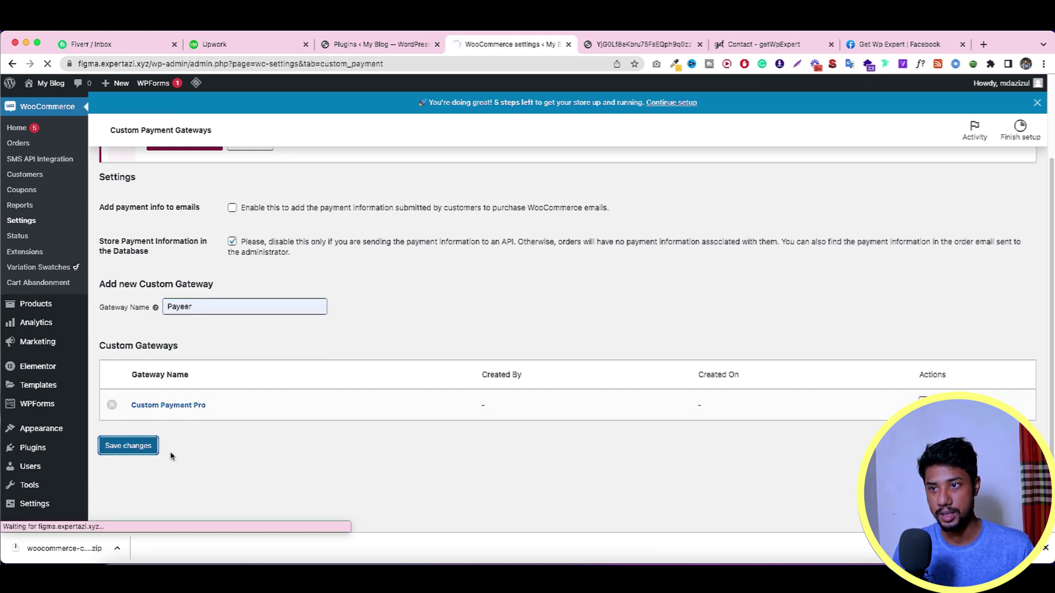
# Step: Open the configuration page for the Payeer gateway
pyautogui.scroll(-3, 250, 382)
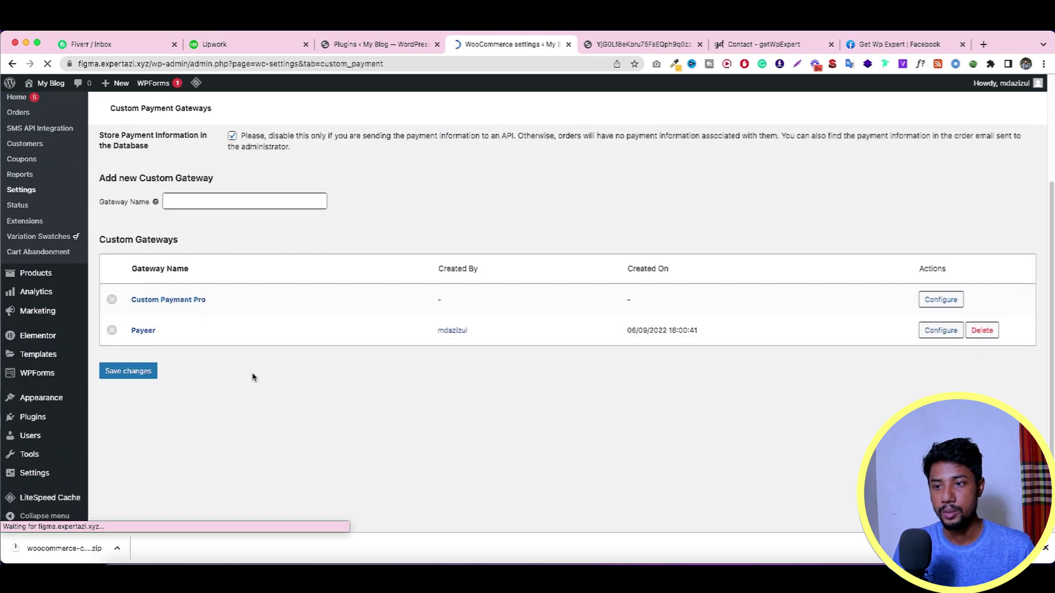
pyautogui.scroll(2, 861, 406)
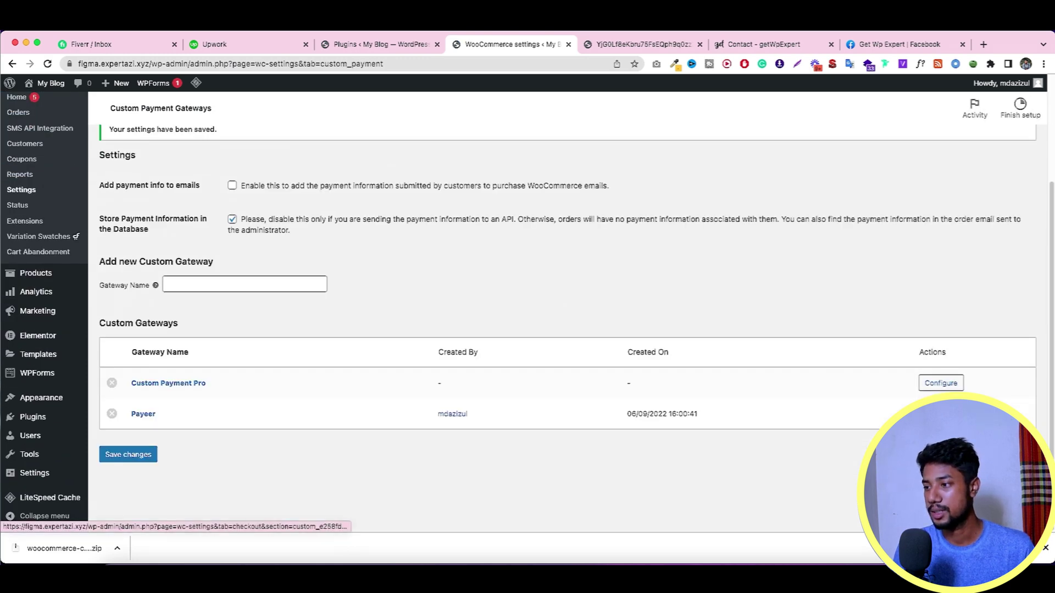
pyautogui.click(941, 383)
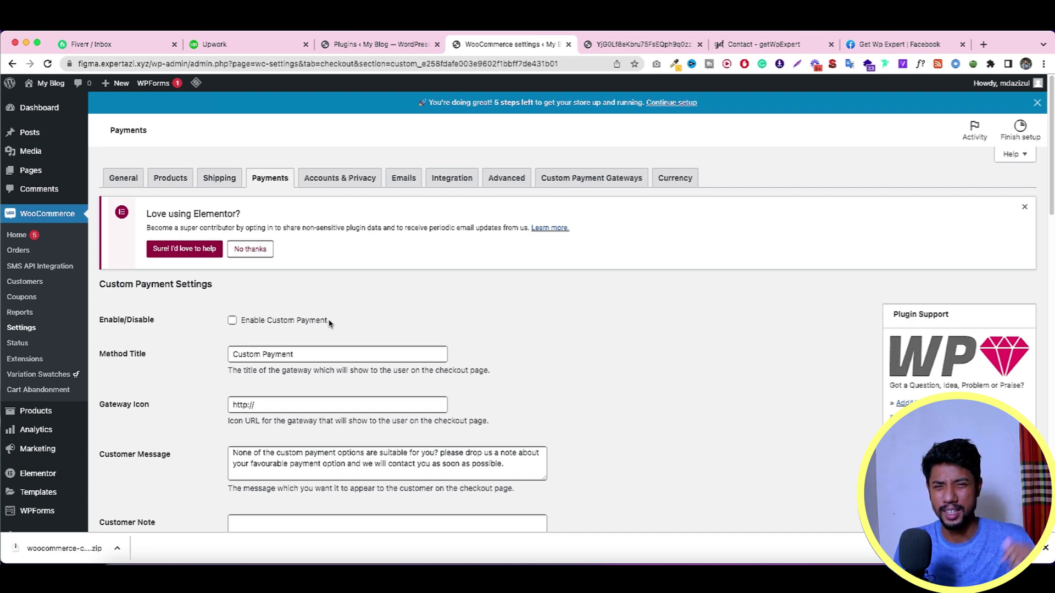
# Step: Set the gateway's Method Title to Payeer
pyautogui.scroll(-3, 330, 323)
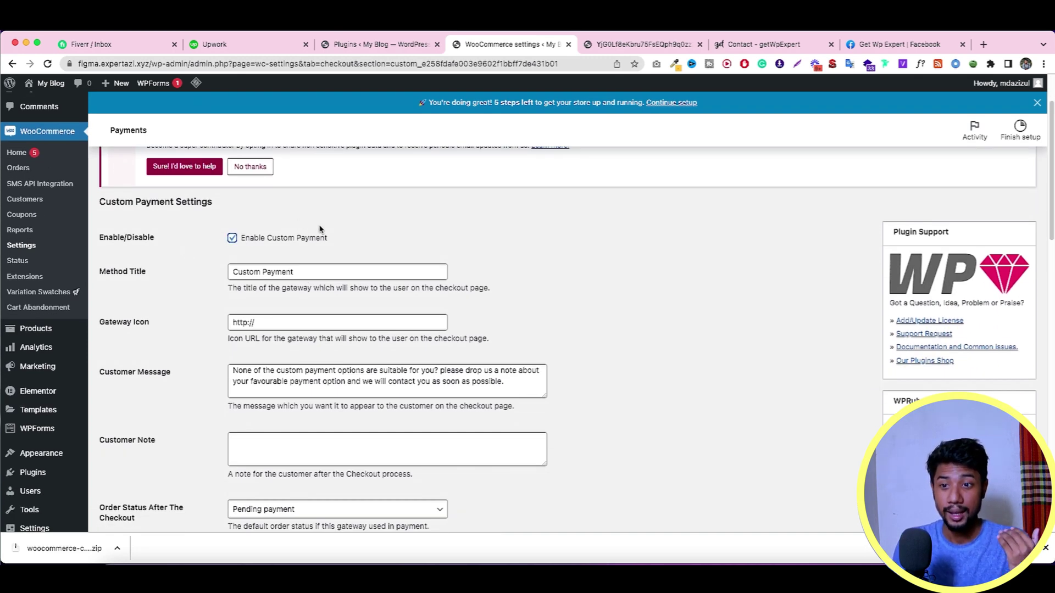
pyautogui.scroll(-1, 320, 228)
pyautogui.tripleClick(299, 250)
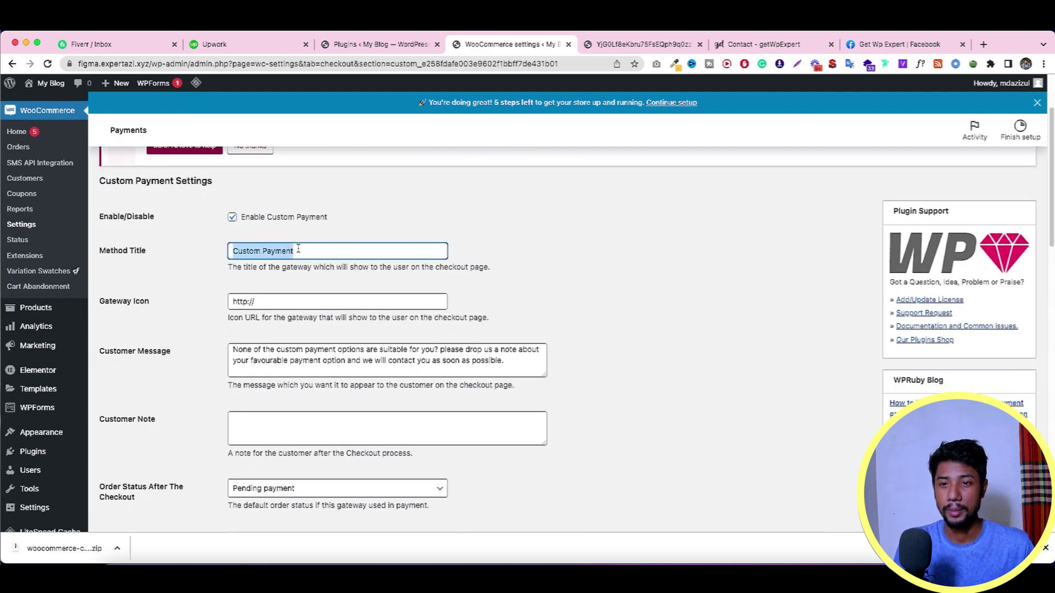
pyautogui.write('P')
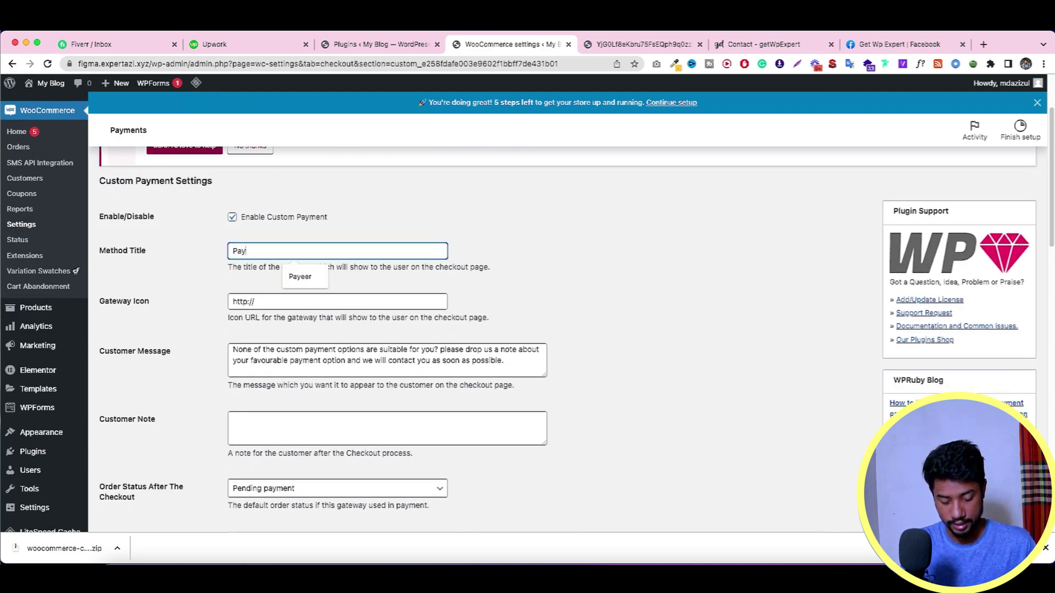
pyautogui.write('ay')
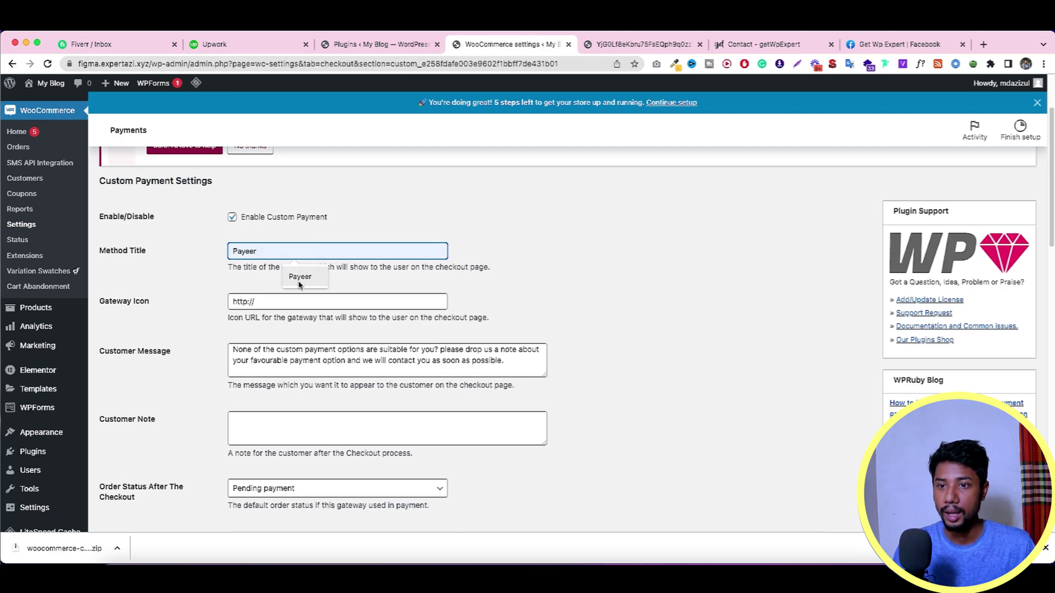
pyautogui.click(293, 278)
pyautogui.scroll(4, 309, 296)
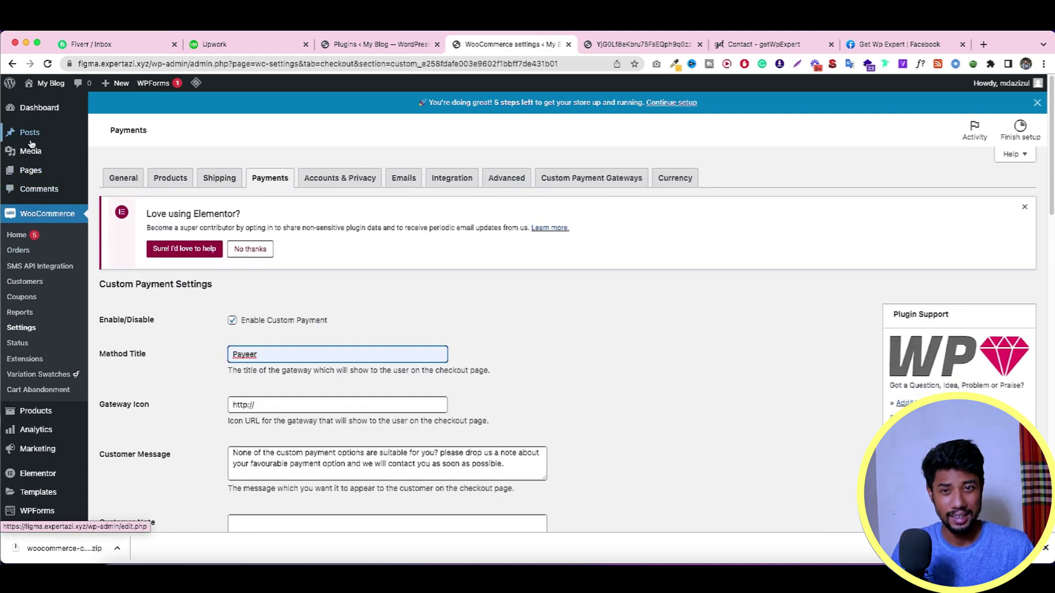
# Step: Open Media > Add New in a separate browser tab
pyautogui.moveTo(71, 154)
pyautogui.rightClick(107, 166)
pyautogui.click(132, 173)
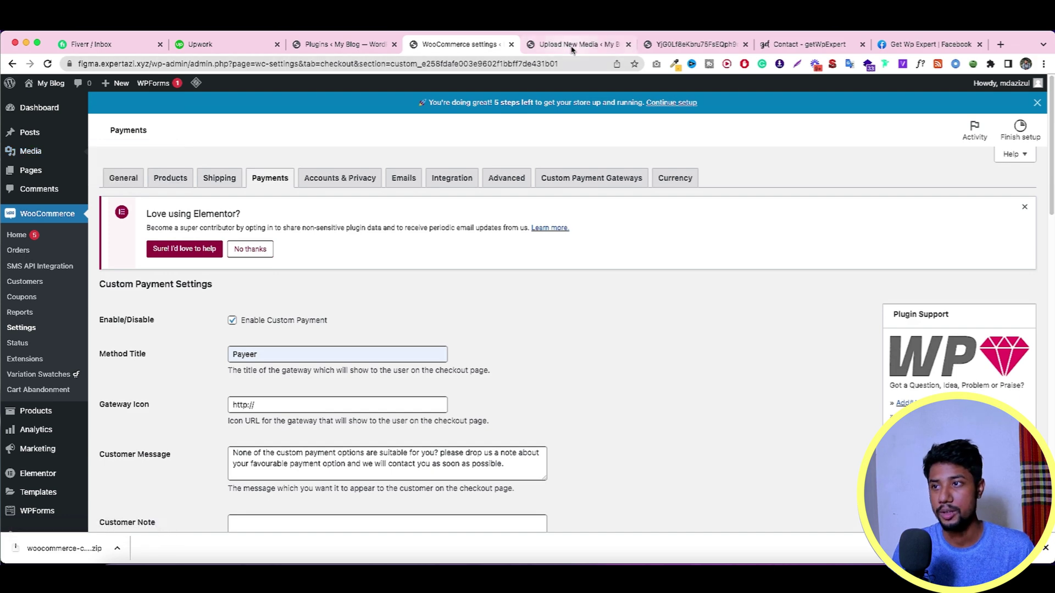
pyautogui.click(571, 44)
# Step: Look through Downloads for a logo such as webmoney_PNG3.png, then start a blank tab
pyautogui.click(64, 548)
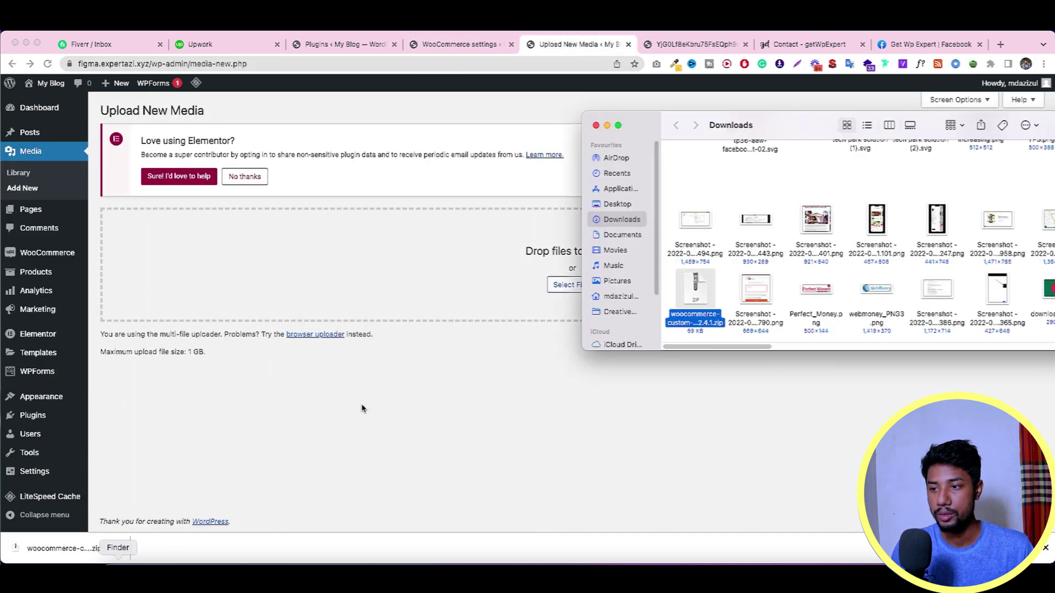
pyautogui.click(879, 291)
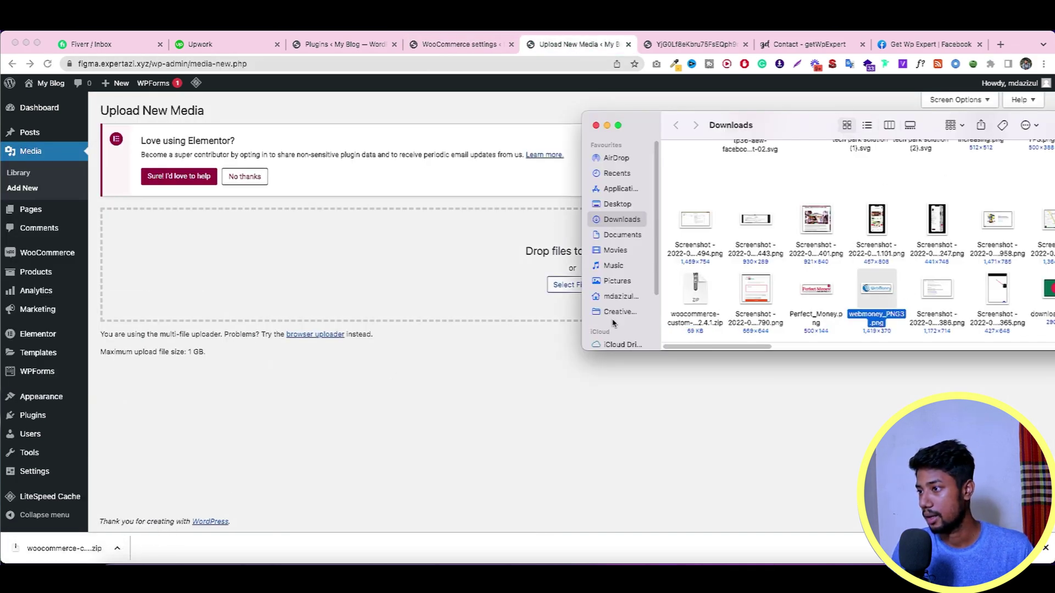
pyautogui.click(401, 254)
pyautogui.click(1000, 44)
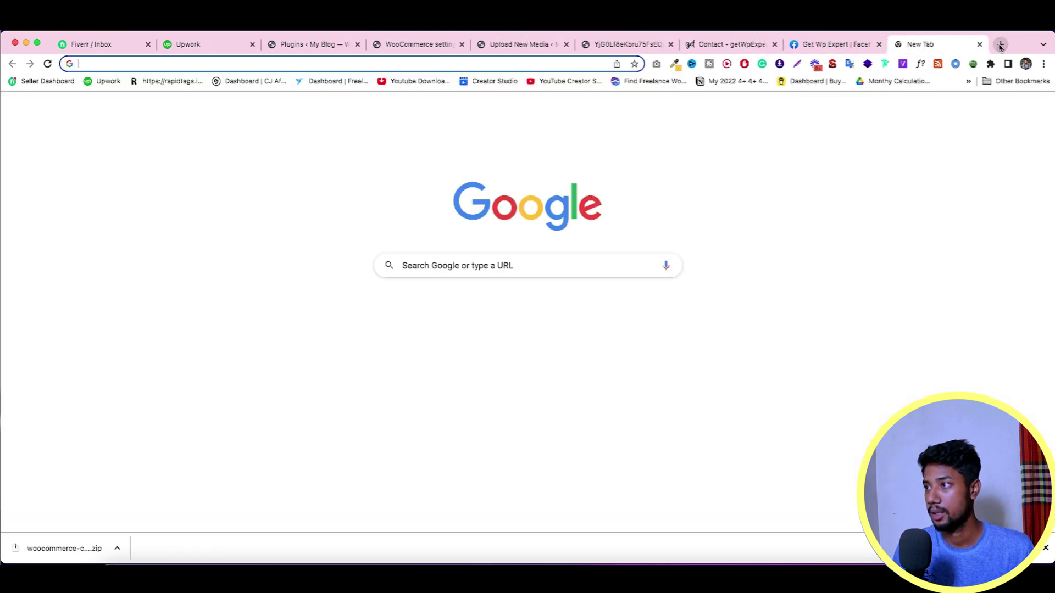
# Step: Search Google Images for 'payeer icons' and preview Payeer logos
pyautogui.write('paye')
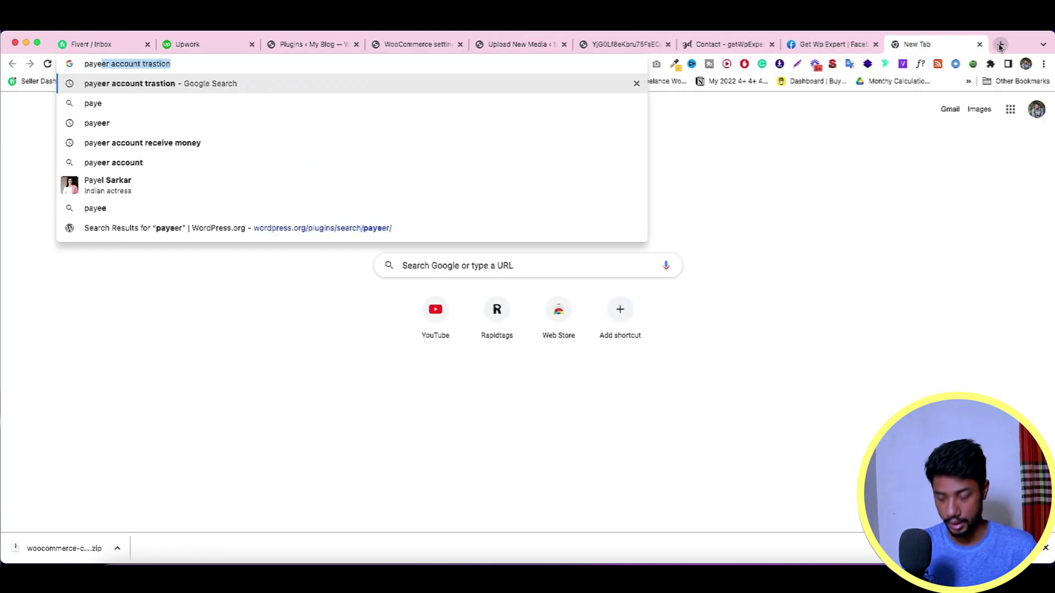
pyautogui.write('er')
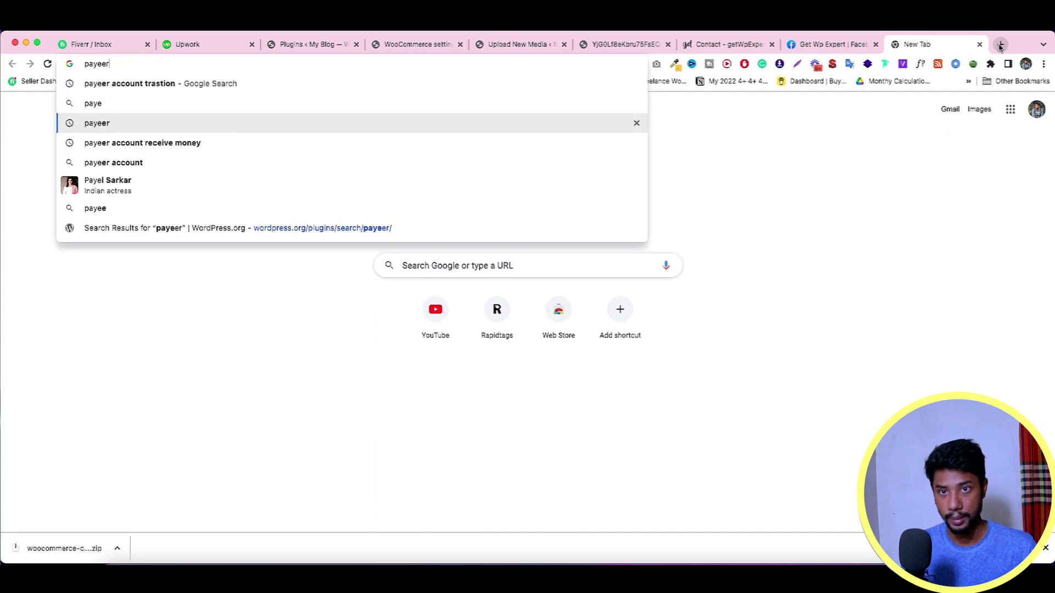
pyautogui.write(' icons')
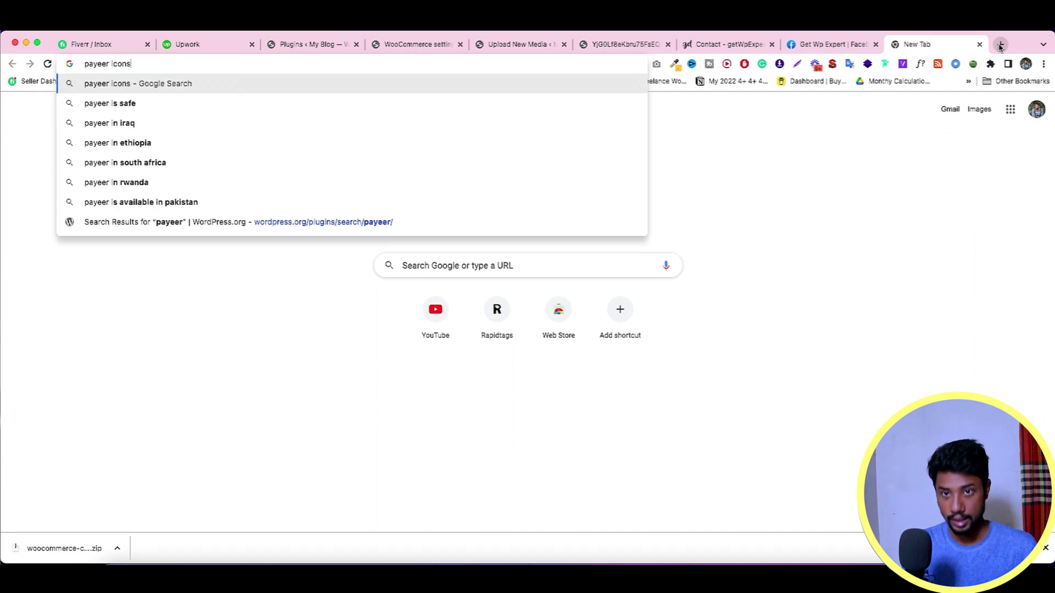
pyautogui.press('Return')
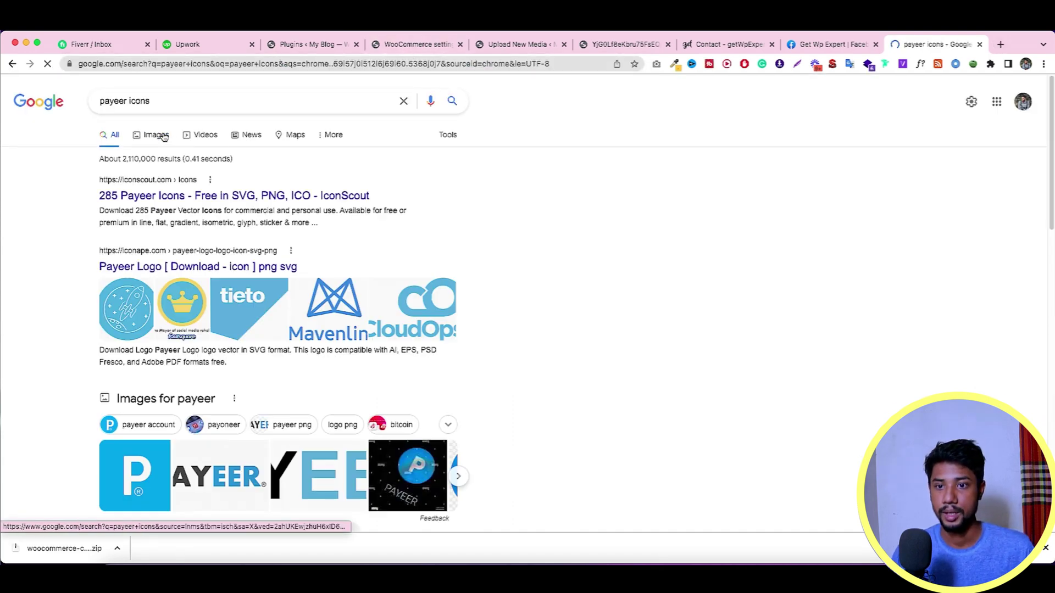
pyautogui.click(157, 135)
pyautogui.click(460, 262)
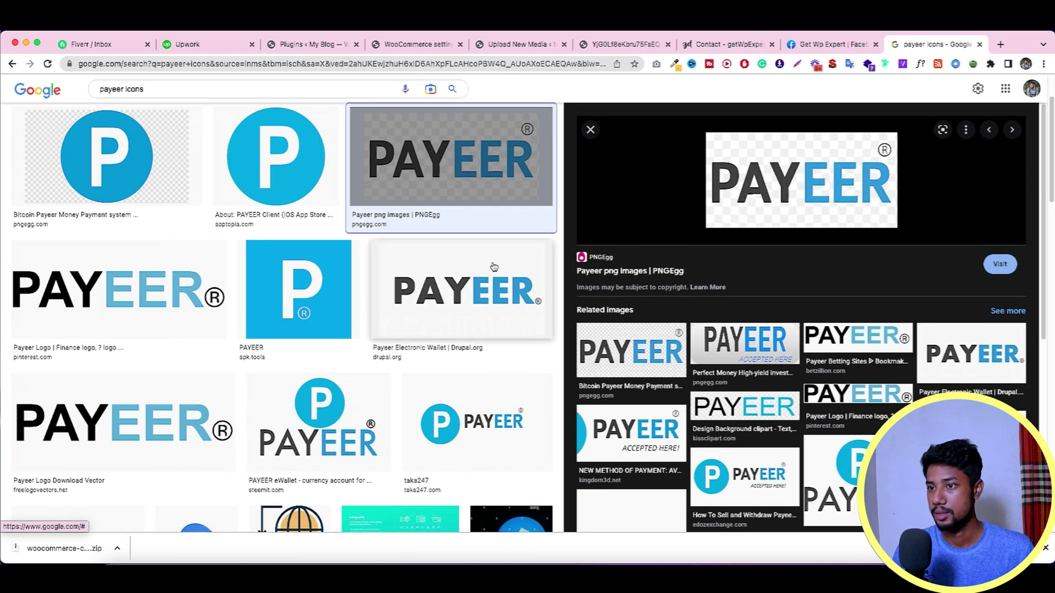
pyautogui.click(167, 301)
# Step: Save the previewed Payeer logo PNG to the Downloads folder
pyautogui.rightClick(704, 169)
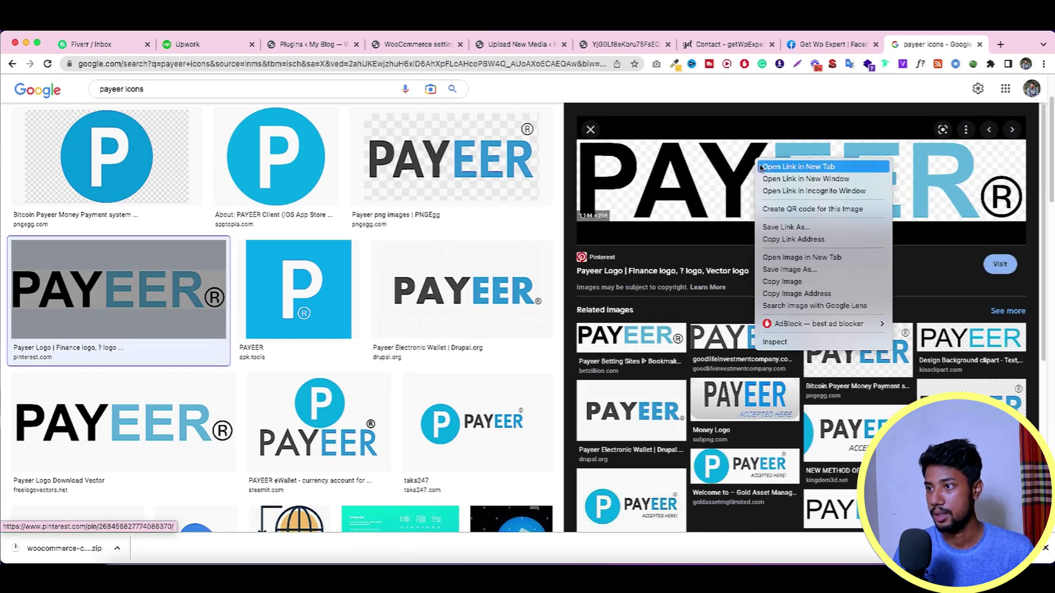
pyautogui.click(800, 280)
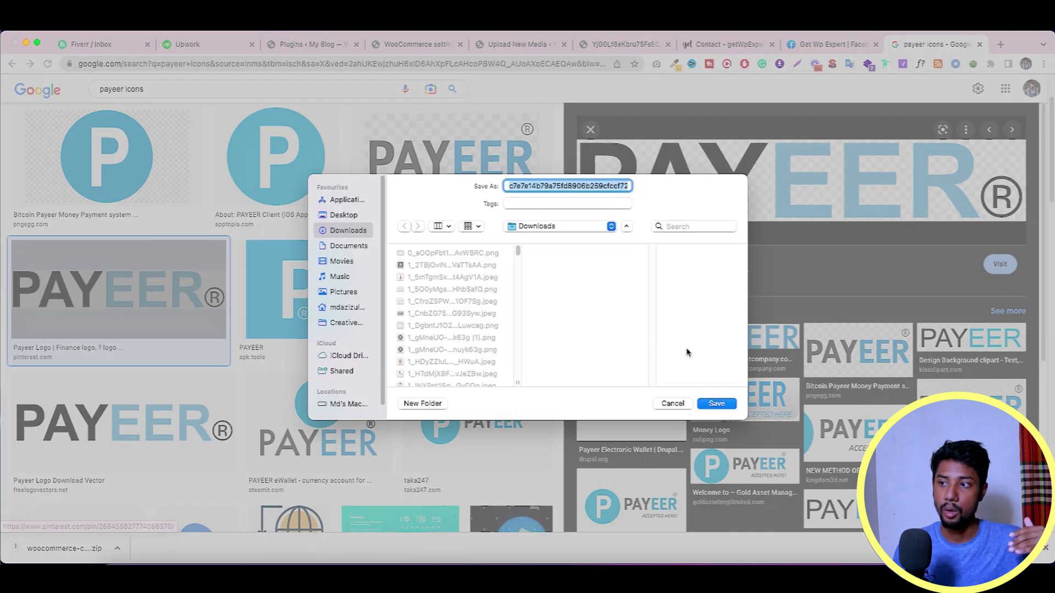
pyautogui.click(715, 404)
pyautogui.click(506, 179)
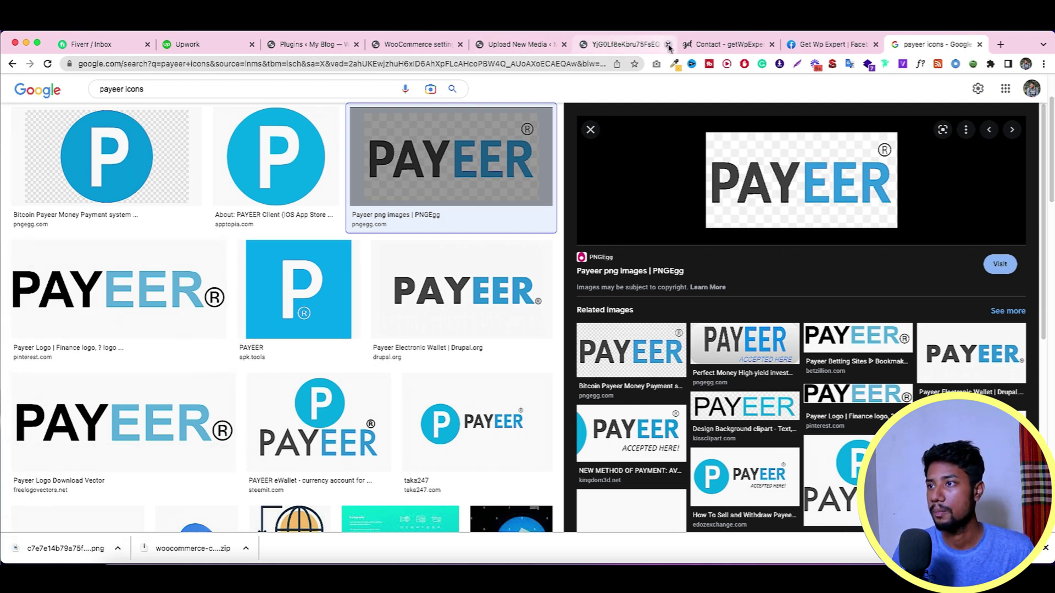
pyautogui.click(502, 46)
# Step: Upload the Payeer PNG to the media library and paste its URL into Gateway Icon
pyautogui.moveTo(83, 543); pyautogui.dragTo(611, 252)
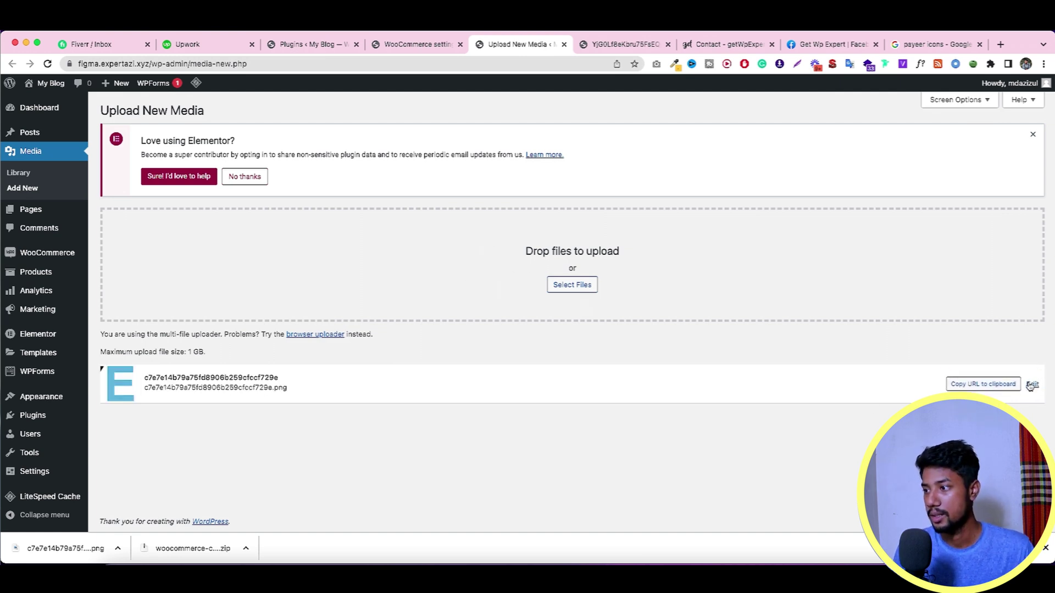
pyautogui.click(984, 386)
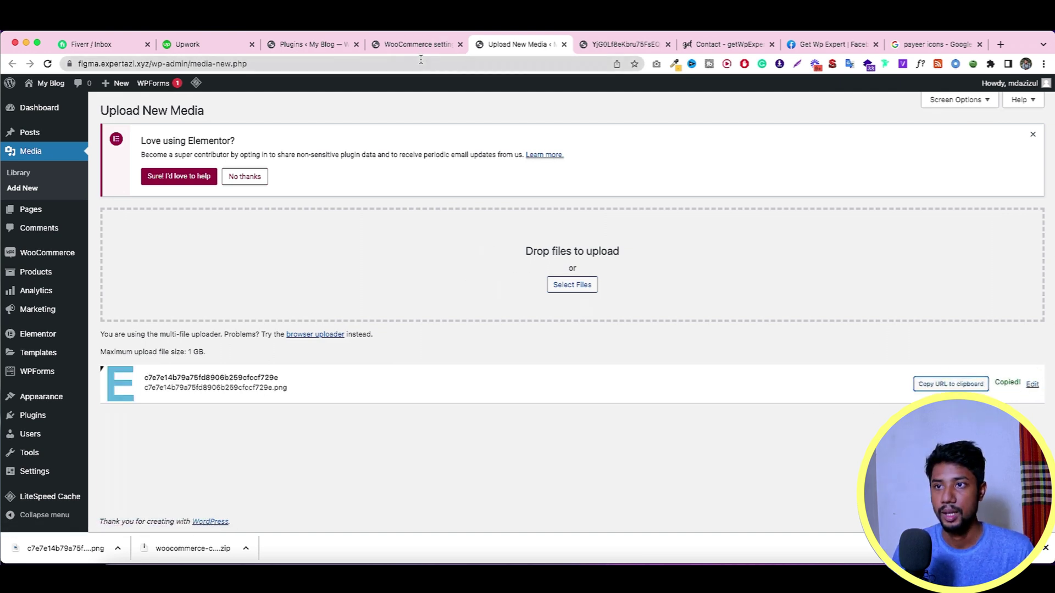
pyautogui.click(419, 45)
pyautogui.scroll(-2, 369, 318)
pyautogui.click(283, 300)
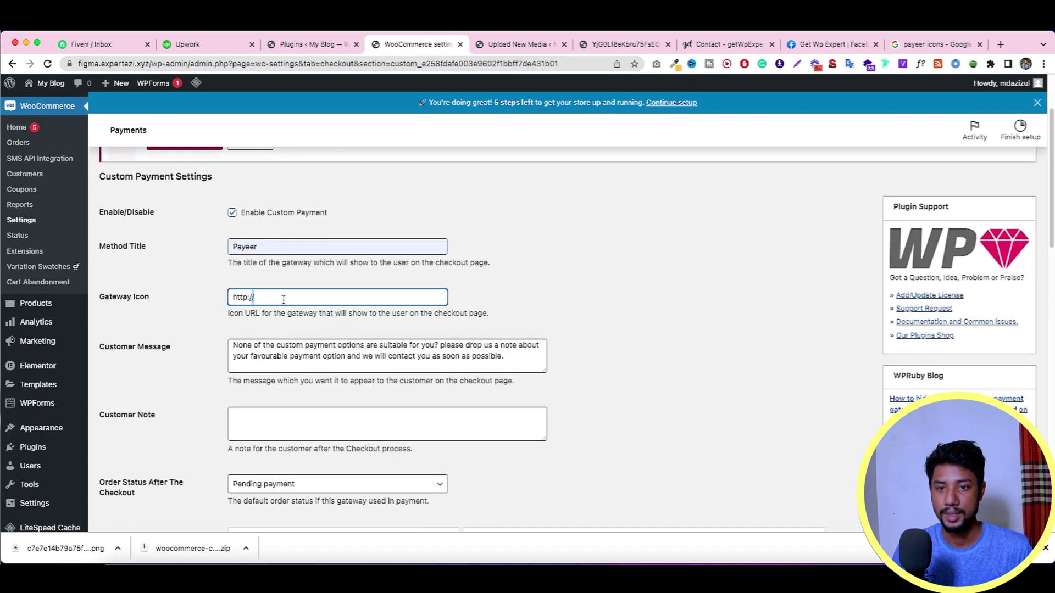
pyautogui.press('super+a')
pyautogui.press('super+v')
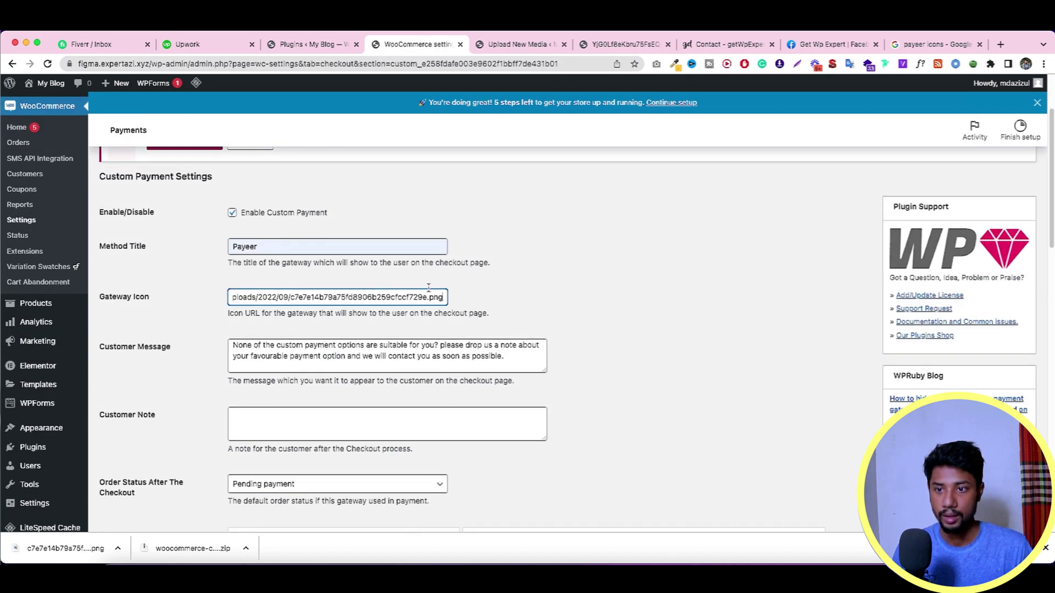
# Step: Select the whole default text of the Customer Message
pyautogui.scroll(-1, 187, 324)
pyautogui.click(268, 329)
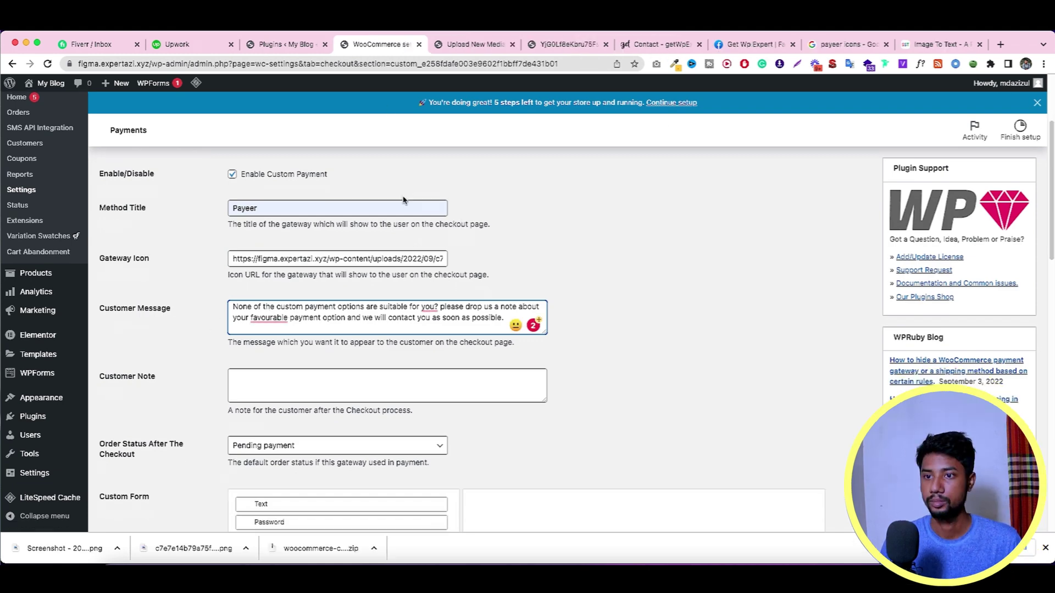
pyautogui.scroll(-3, 350, 271)
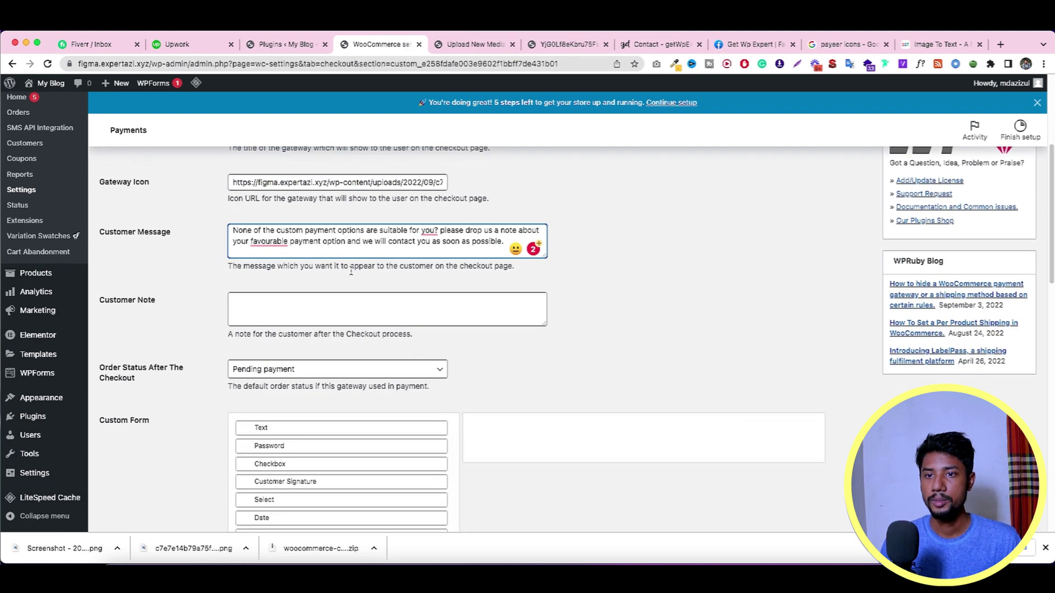
pyautogui.tripleClick(368, 238)
# Step: Paste the new payment instructions into Customer Message and delete the old account number
pyautogui.press('super+v')
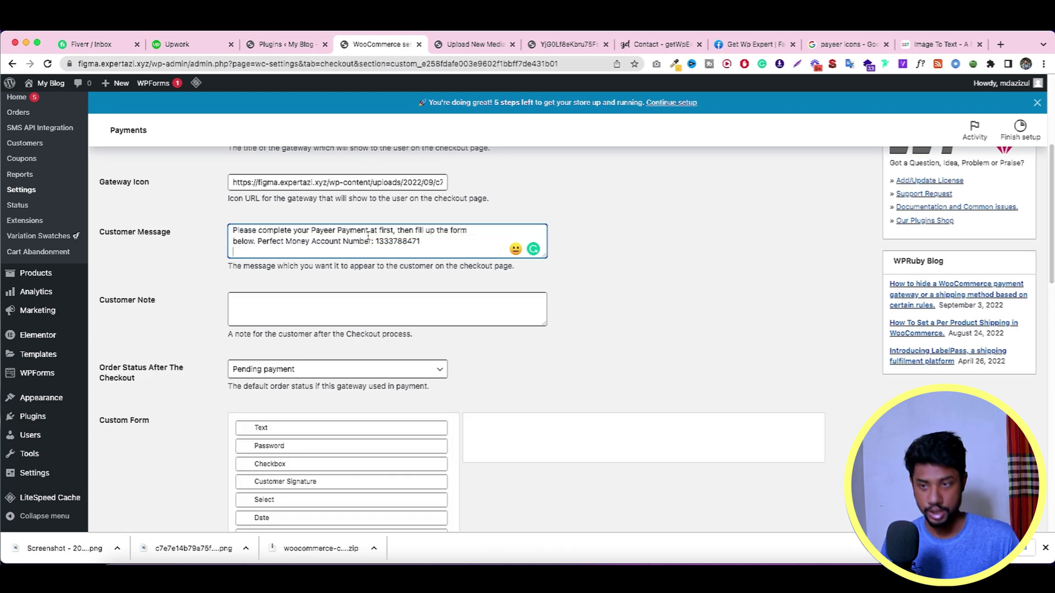
pyautogui.doubleClick(403, 242)
pyautogui.press('BackSpace')
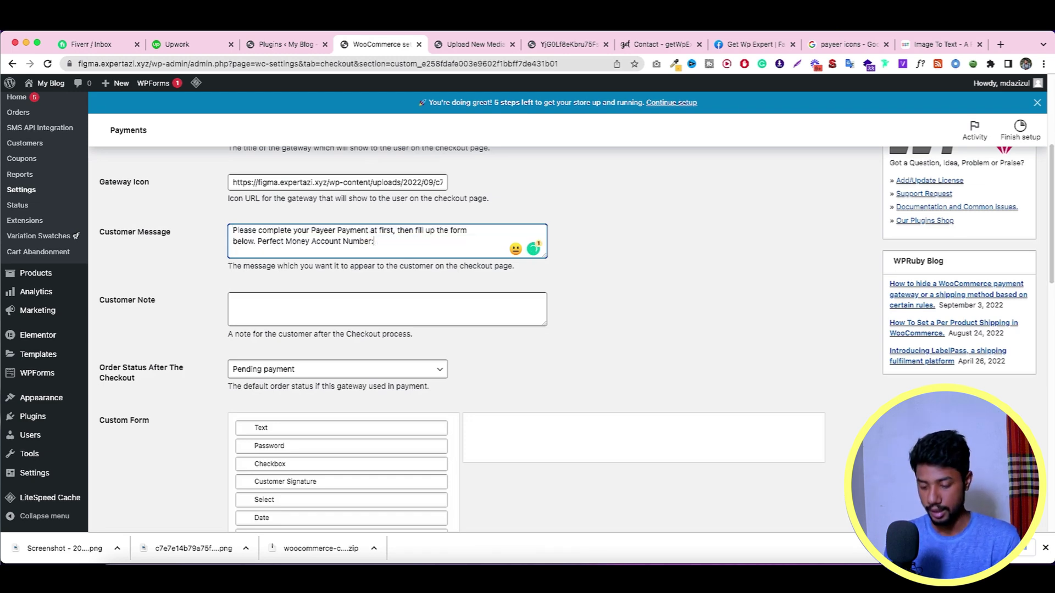
# Step: Replace 'Perfect Money' with 'Payeer' in the customer message
pyautogui.doubleClick(276, 241)
pyautogui.write('Payeer')
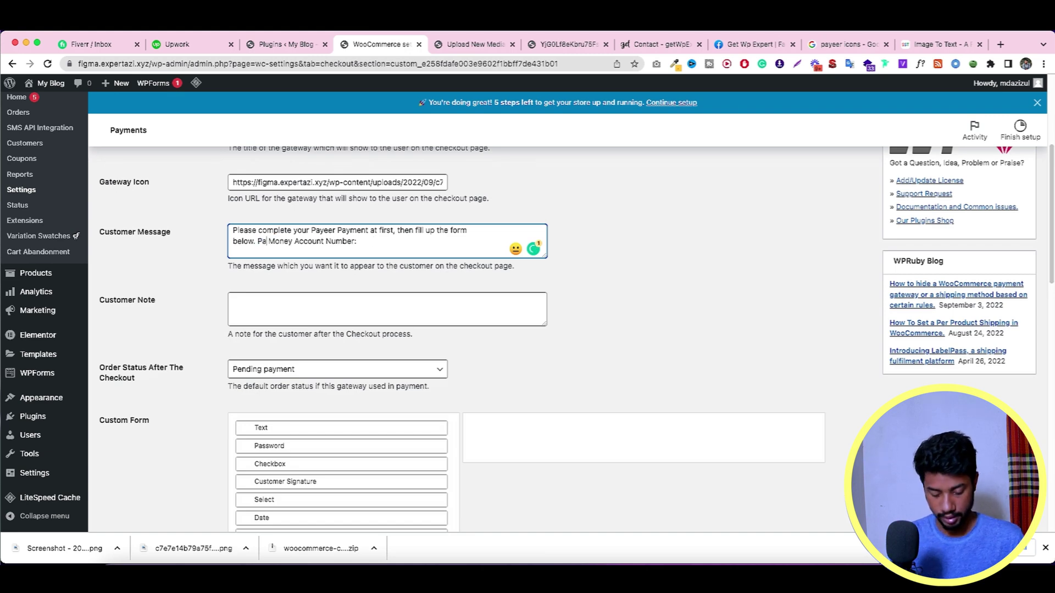
pyautogui.doubleClick(294, 242)
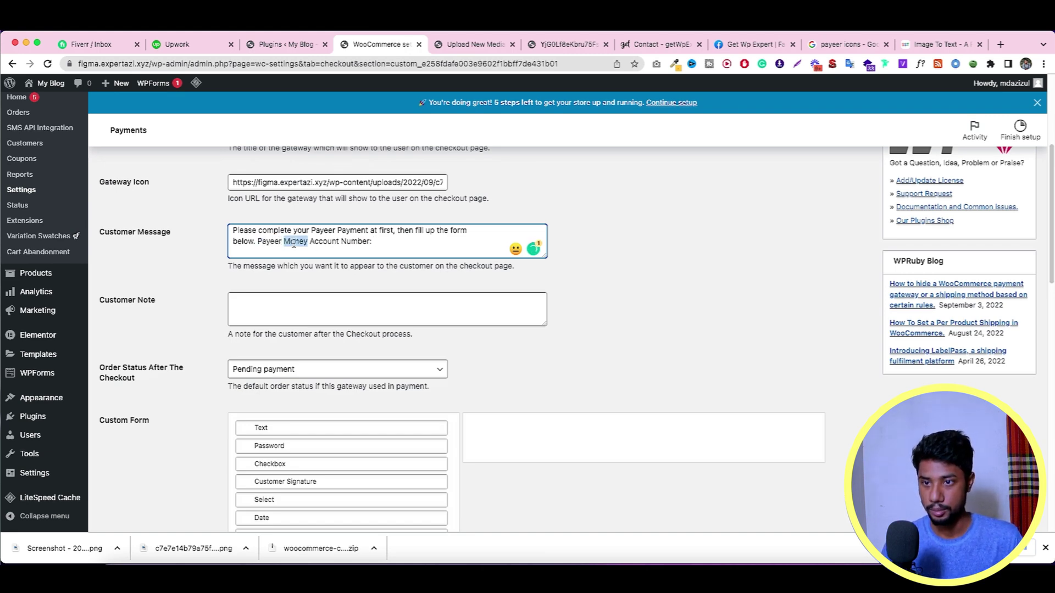
pyautogui.press('BackSpace')
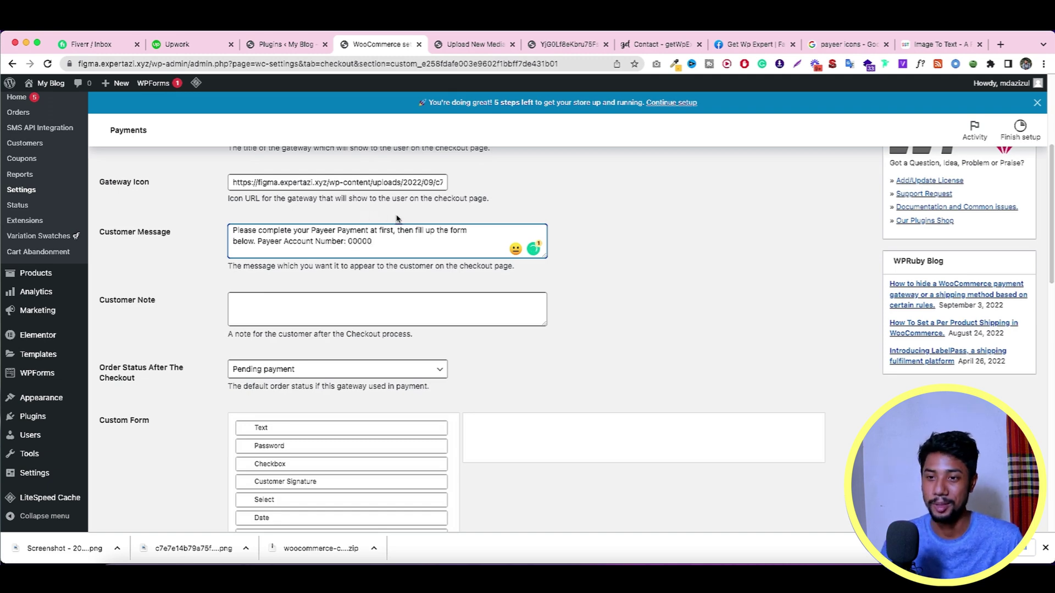
pyautogui.scroll(3, 383, 240)
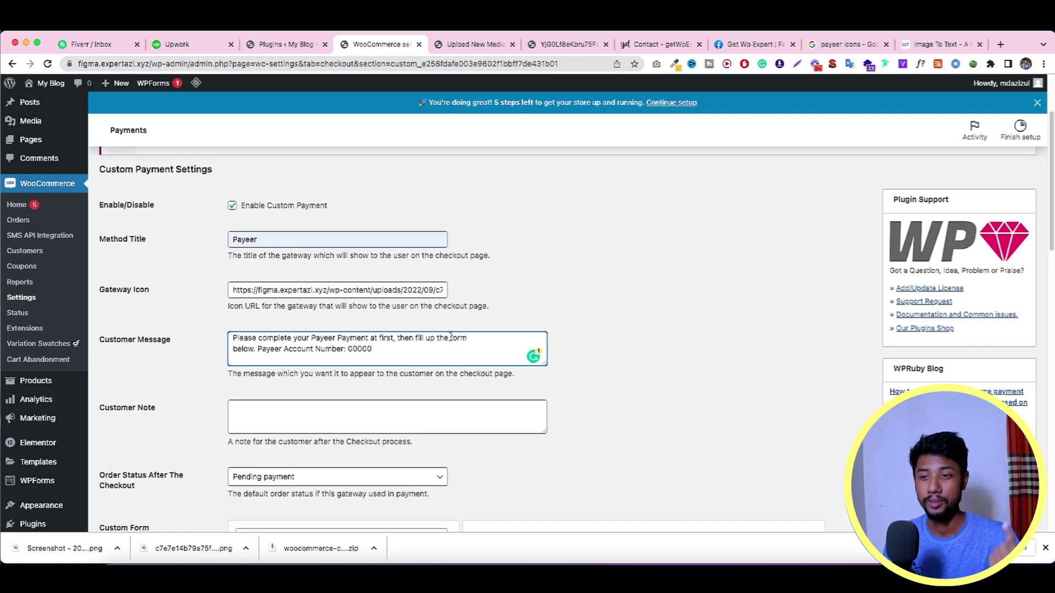
pyautogui.scroll(-3, 281, 344)
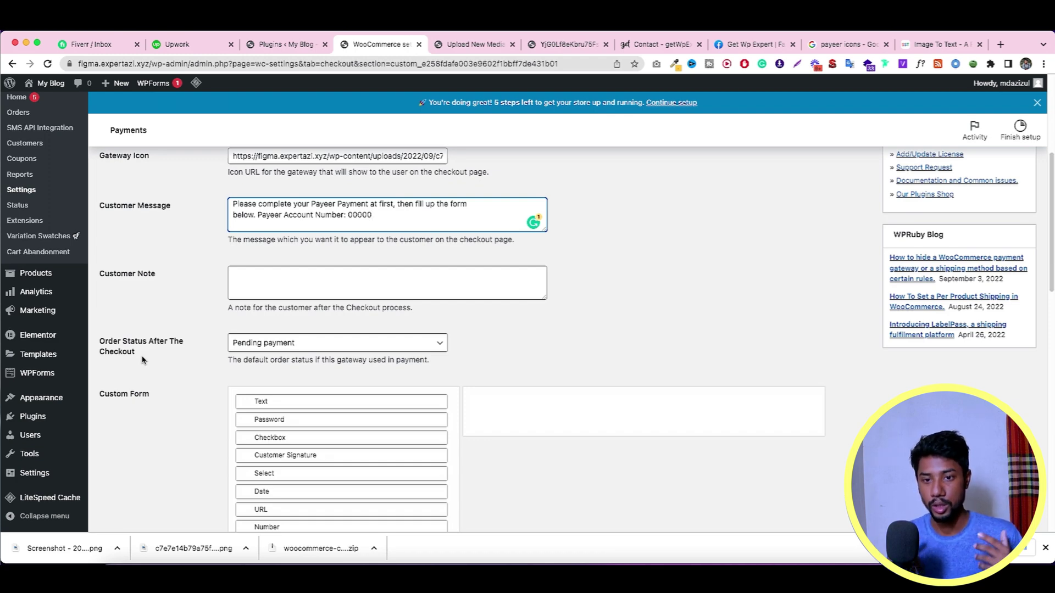
# Step: Set Order Status After The Checkout to On hold
pyautogui.click(263, 343)
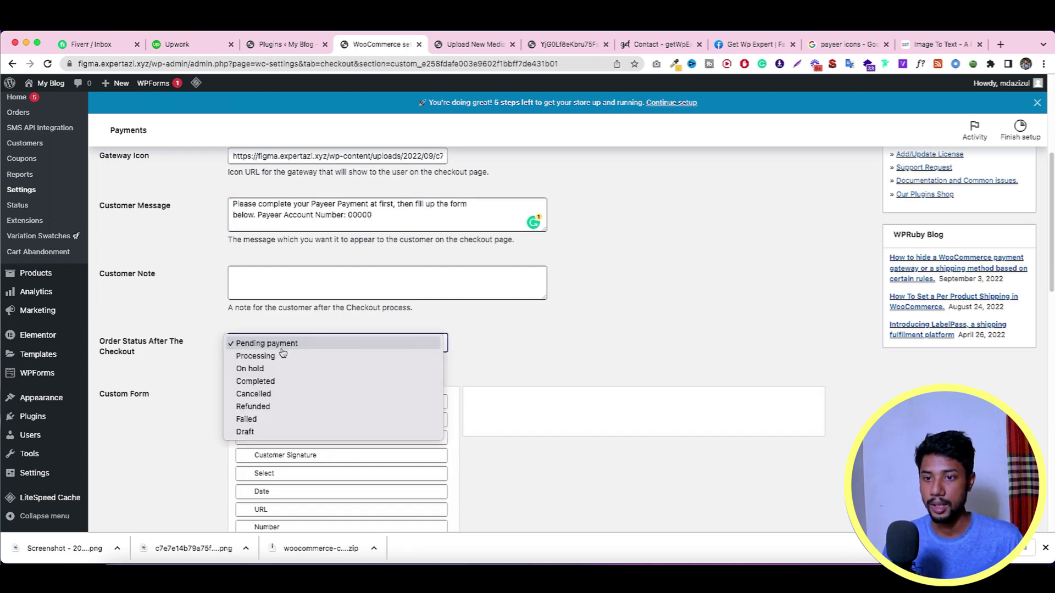
pyautogui.click(278, 369)
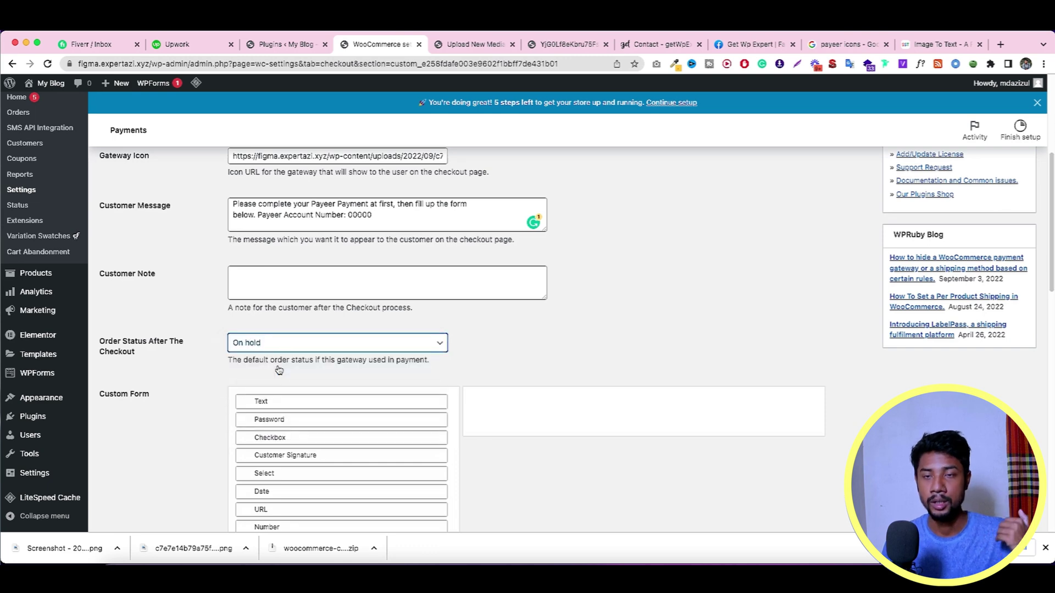
pyautogui.scroll(-1, 349, 322)
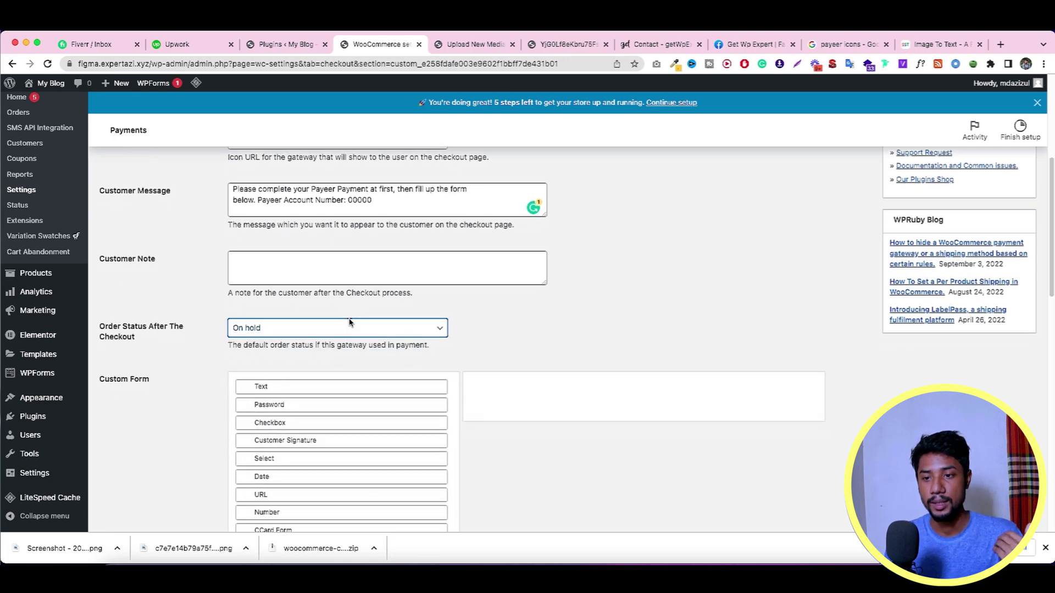
pyautogui.scroll(-4, 349, 321)
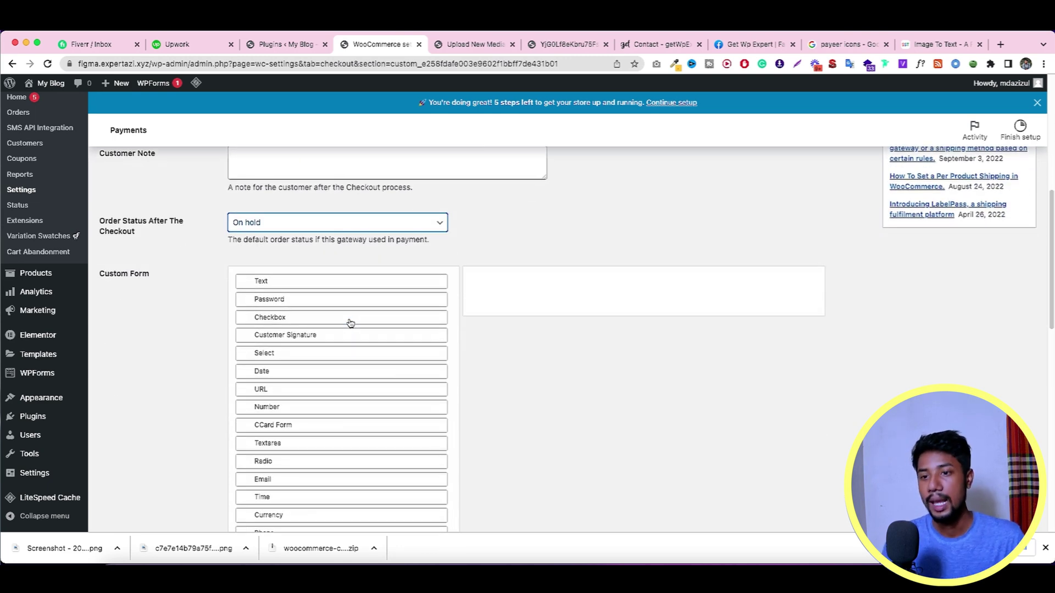
pyautogui.scroll(-3, 281, 281)
pyautogui.scroll(1, 284, 282)
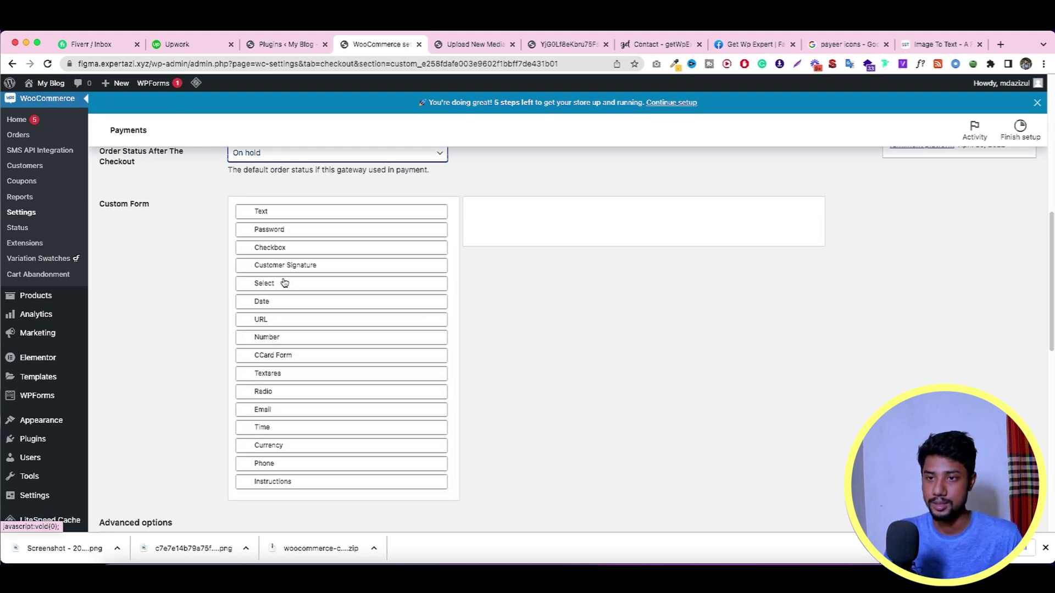
# Step: Leave a single Text field in the Custom Form and expand its settings
pyautogui.click(276, 216)
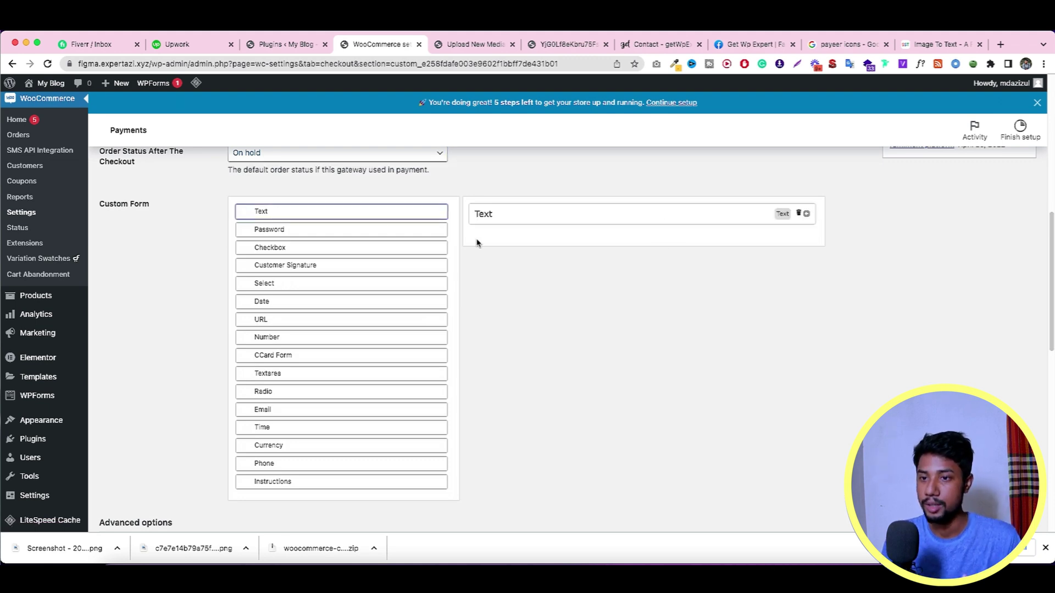
pyautogui.click(276, 337)
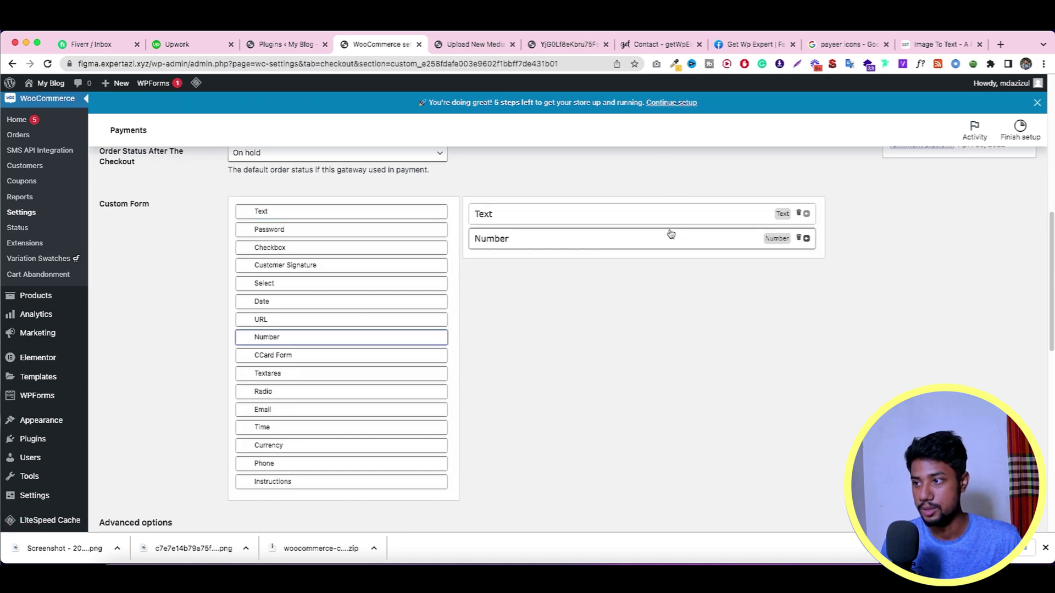
pyautogui.moveTo(670, 234); pyautogui.dragTo(661, 210)
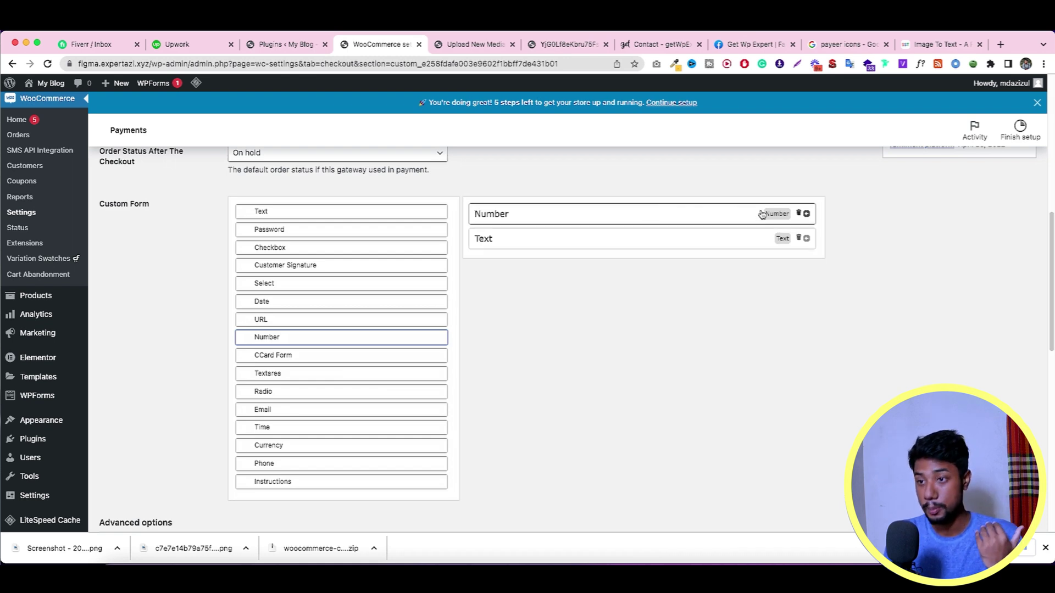
pyautogui.click(800, 212)
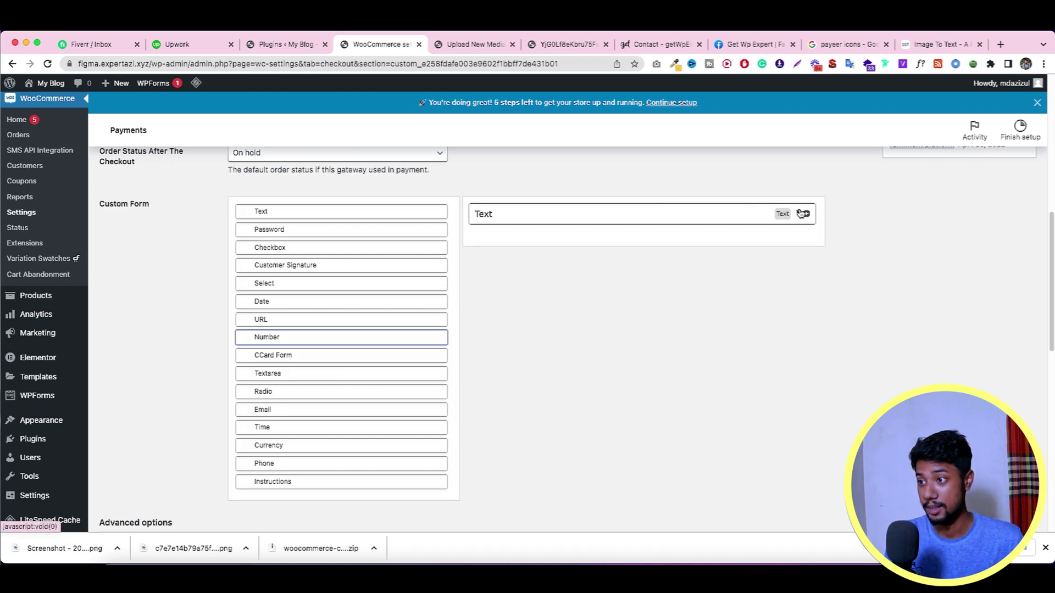
pyautogui.click(560, 220)
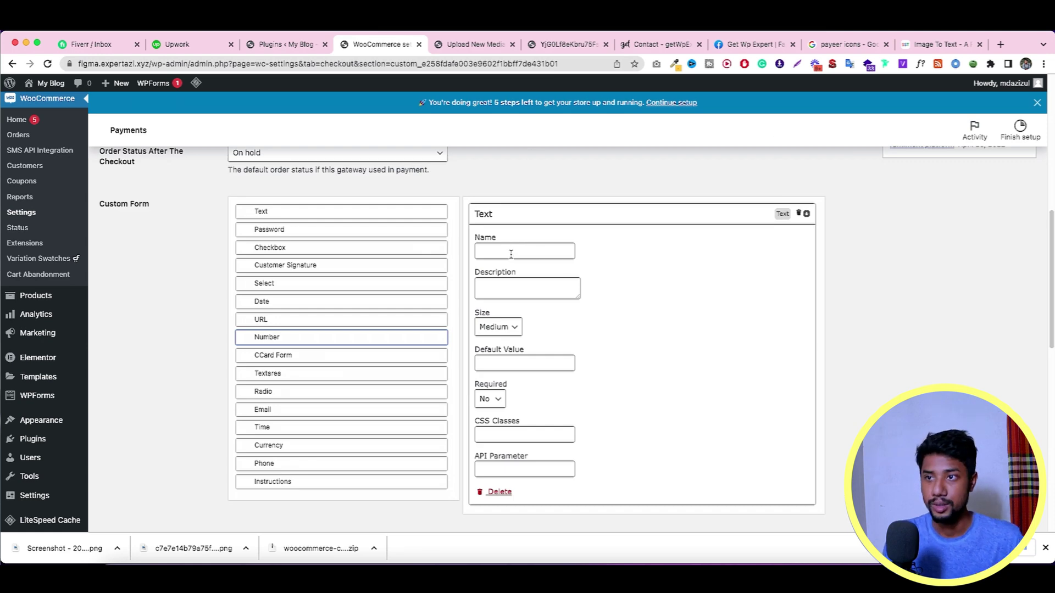
# Step: Search Google for 'tRANSATION ID' in a new tab
pyautogui.click(998, 46)
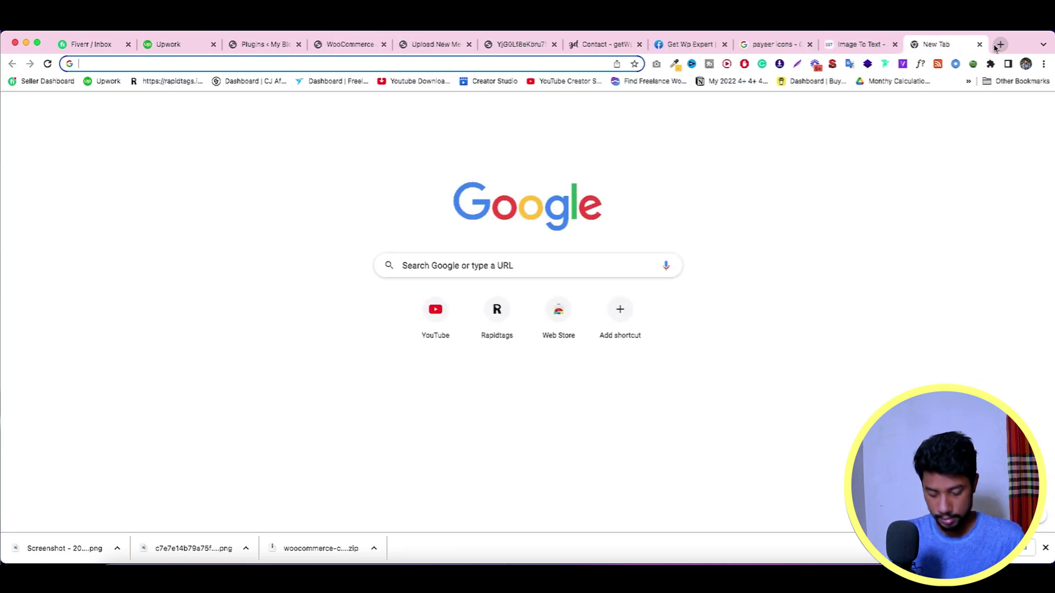
pyautogui.write('tRANSATION ID')
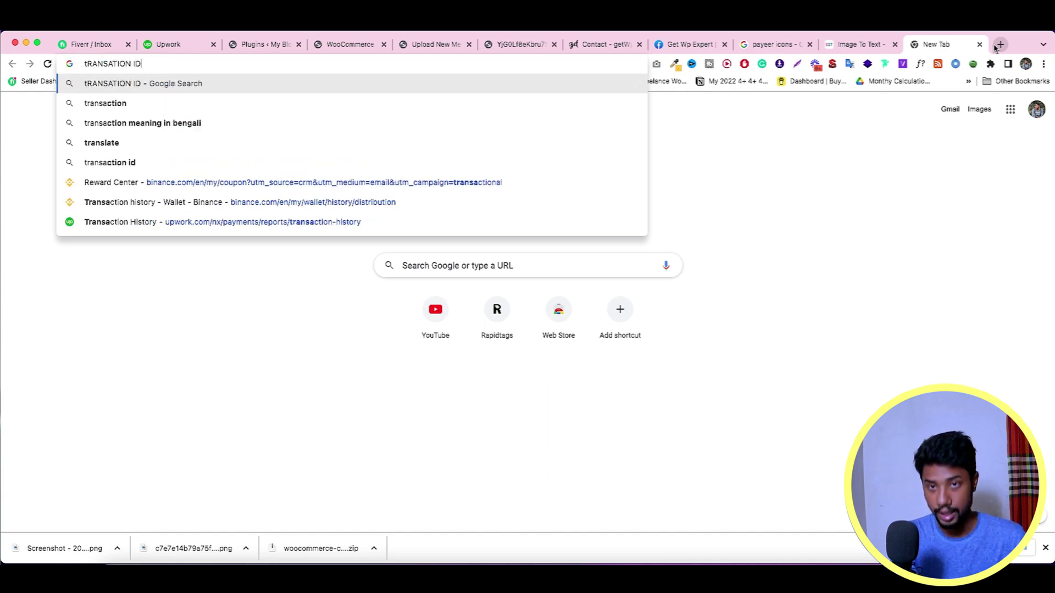
pyautogui.press('Return')
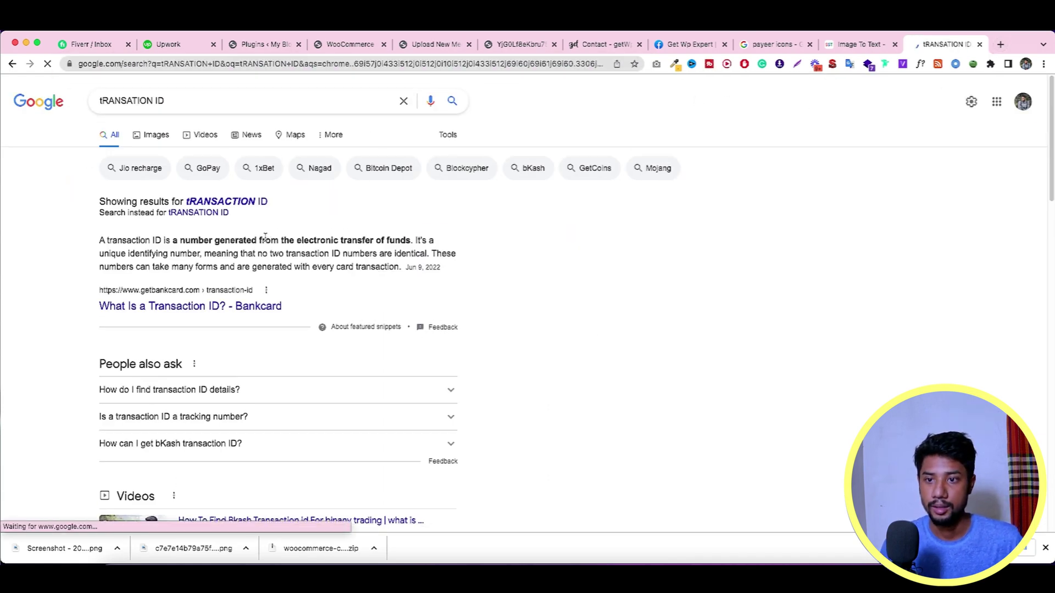
# Step: Copy the words 'transaction ID' from the top result snippet back to the custom form
pyautogui.moveTo(163, 240); pyautogui.dragTo(123, 240)
pyautogui.rightClick(123, 240)
pyautogui.click(137, 265)
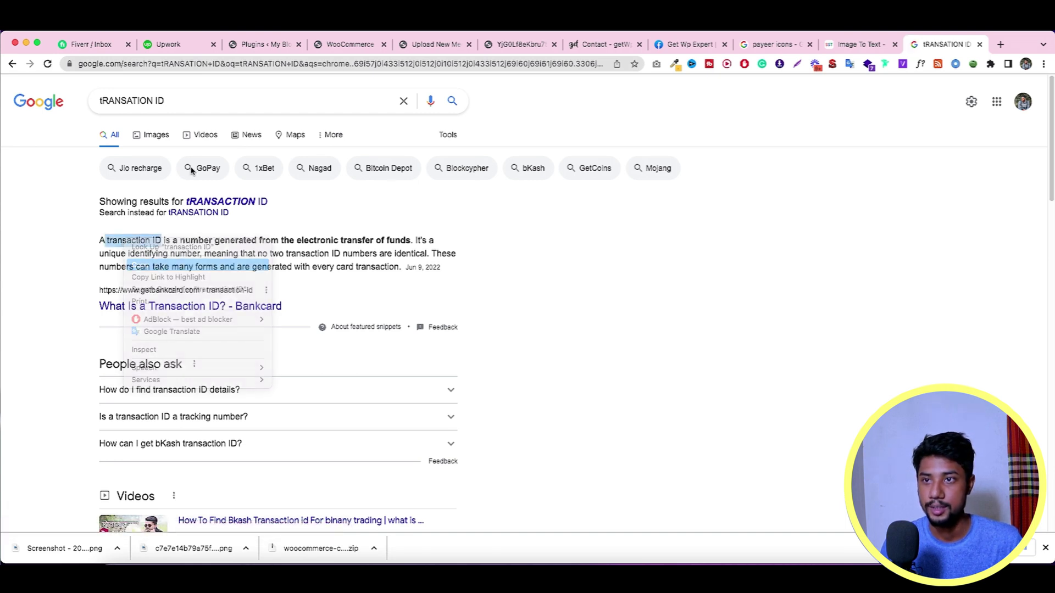
pyautogui.click(350, 44)
pyautogui.rightClick(508, 251)
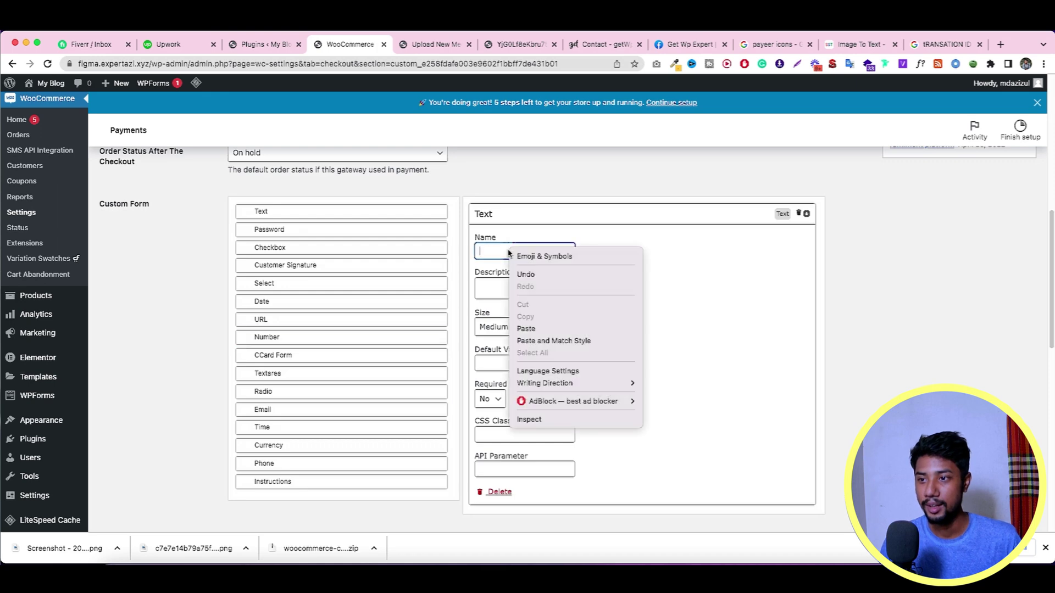
# Step: Name the Text field 'Transaction ID' with a capital T
pyautogui.click(541, 329)
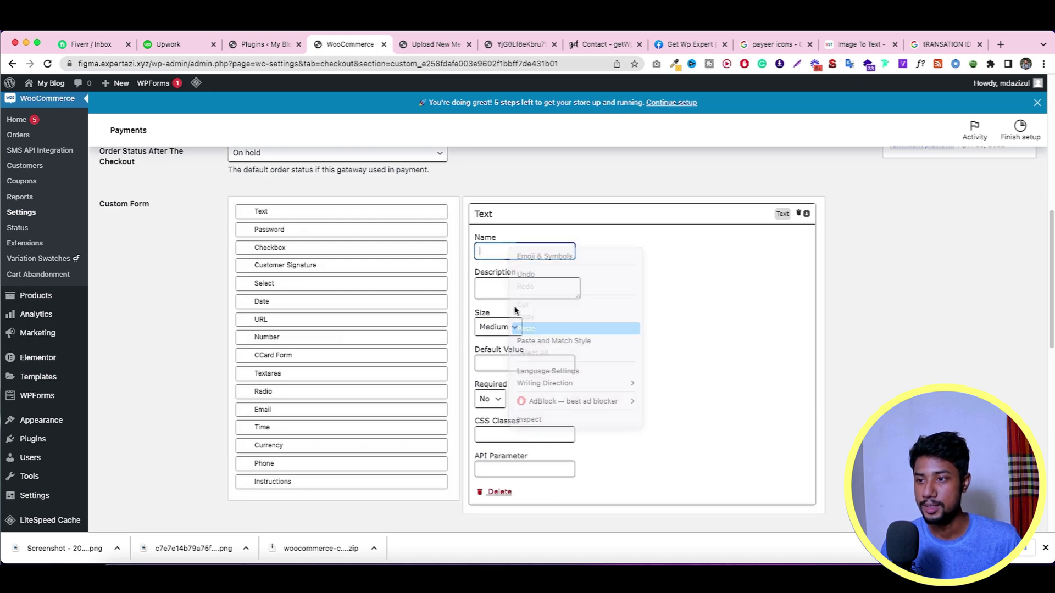
pyautogui.click(484, 251)
pyautogui.press('BackSpace')
pyautogui.write('T')
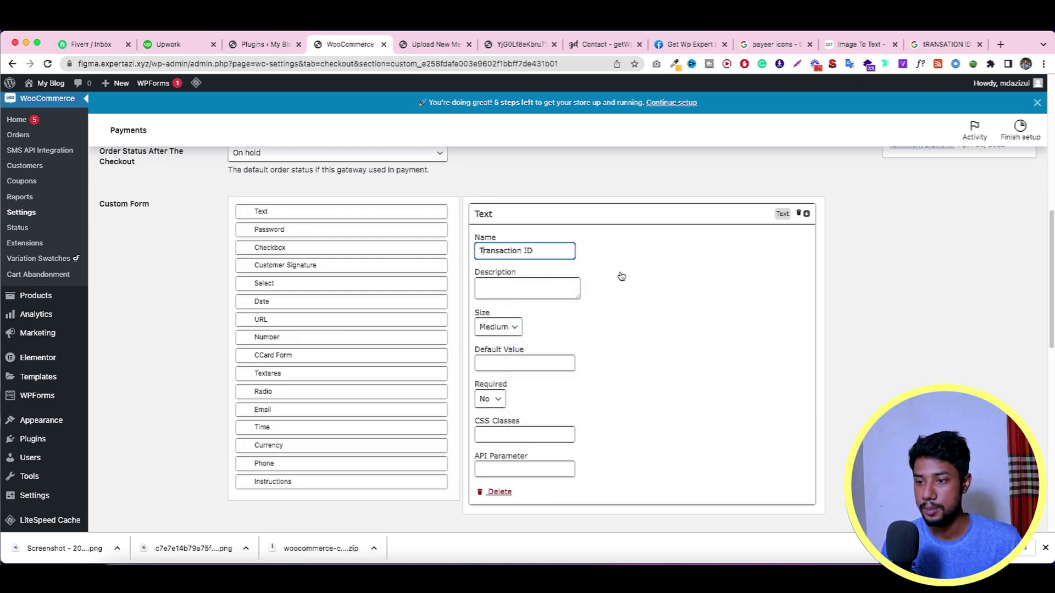
# Step: Clear the stray text from the field's Description box
pyautogui.scroll(-4, 621, 277)
pyautogui.scroll(-1, 277, 338)
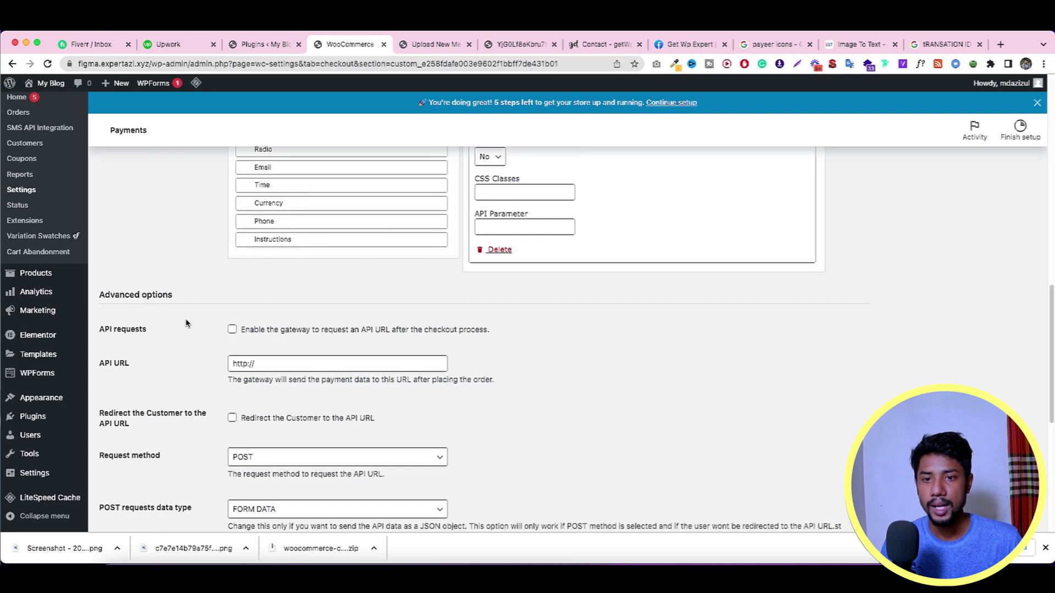
pyautogui.scroll(-1, 245, 327)
pyautogui.scroll(-5, 246, 326)
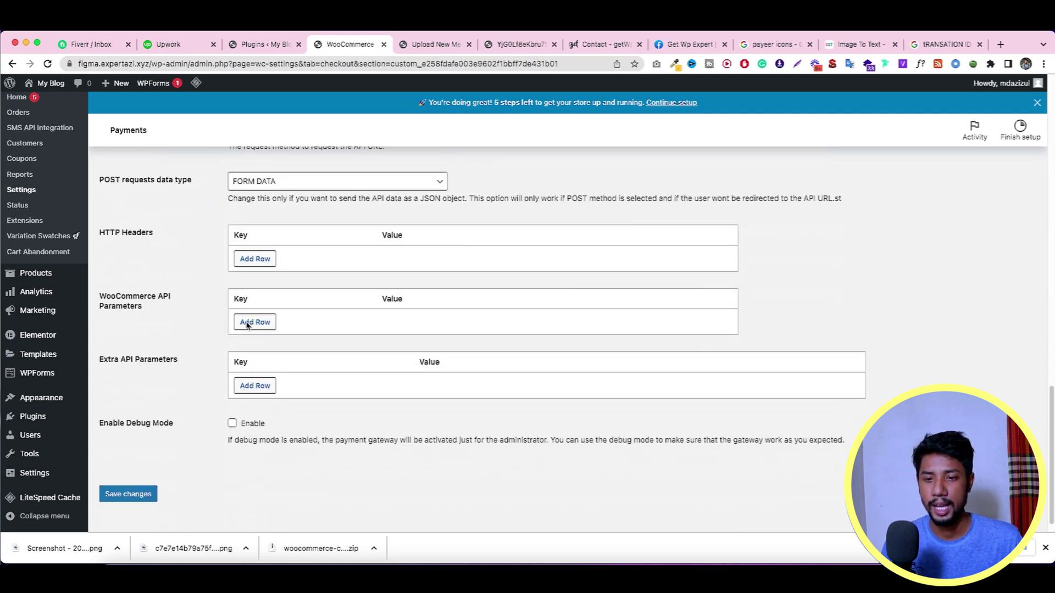
pyautogui.scroll(10, 247, 325)
pyautogui.scroll(6, 426, 310)
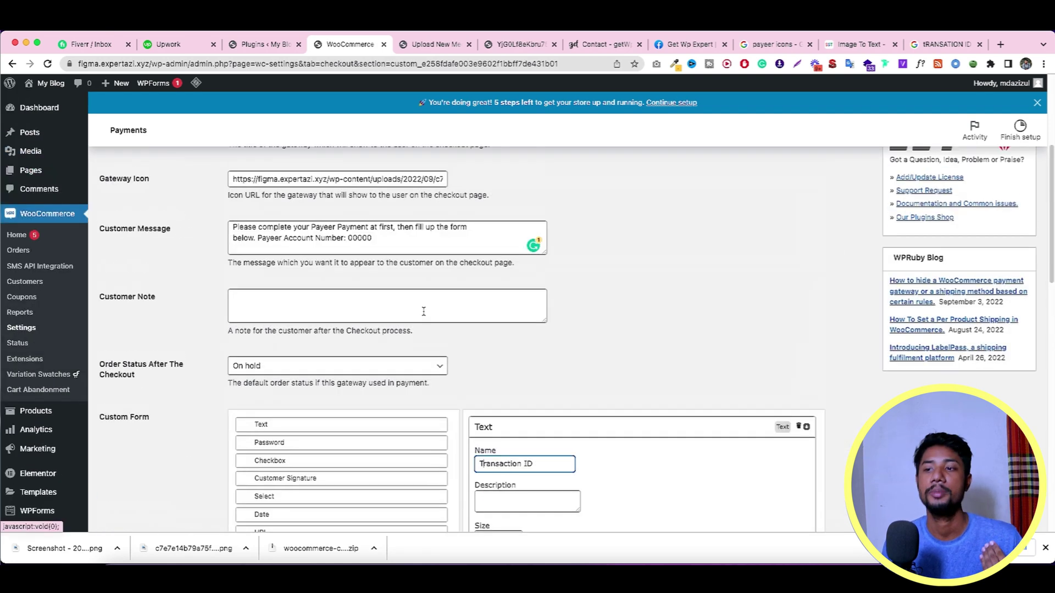
pyautogui.scroll(2, 429, 319)
pyautogui.scroll(-6, 423, 316)
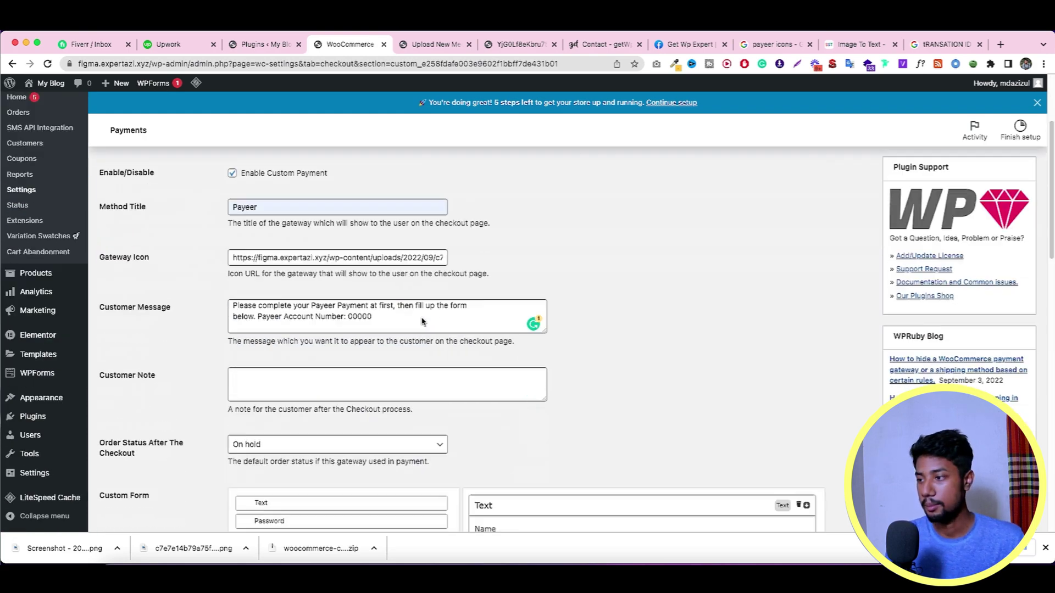
pyautogui.scroll(-4, 333, 286)
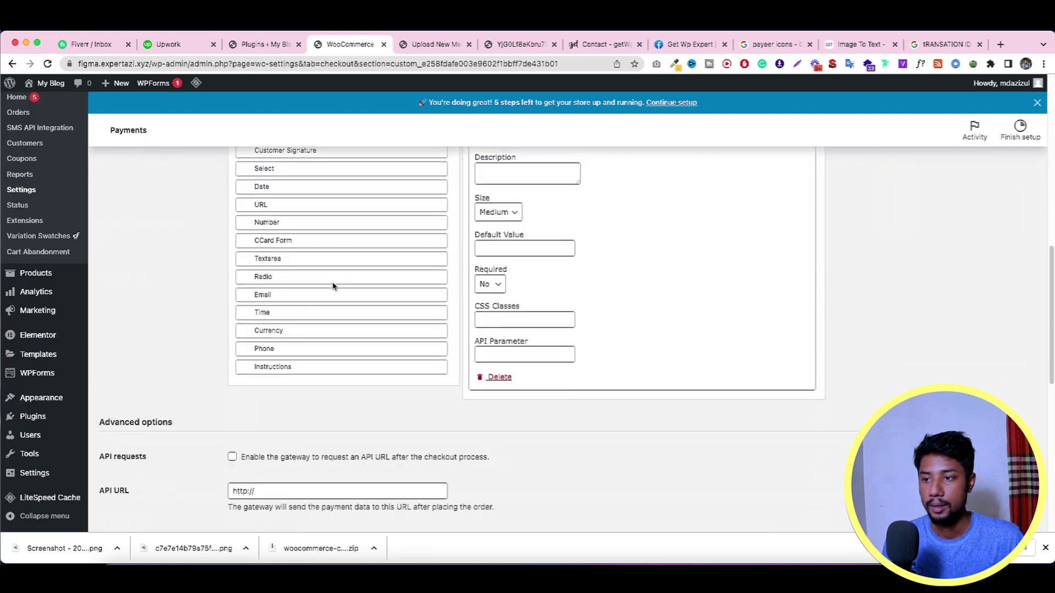
pyautogui.scroll(2, 582, 286)
pyautogui.click(506, 285)
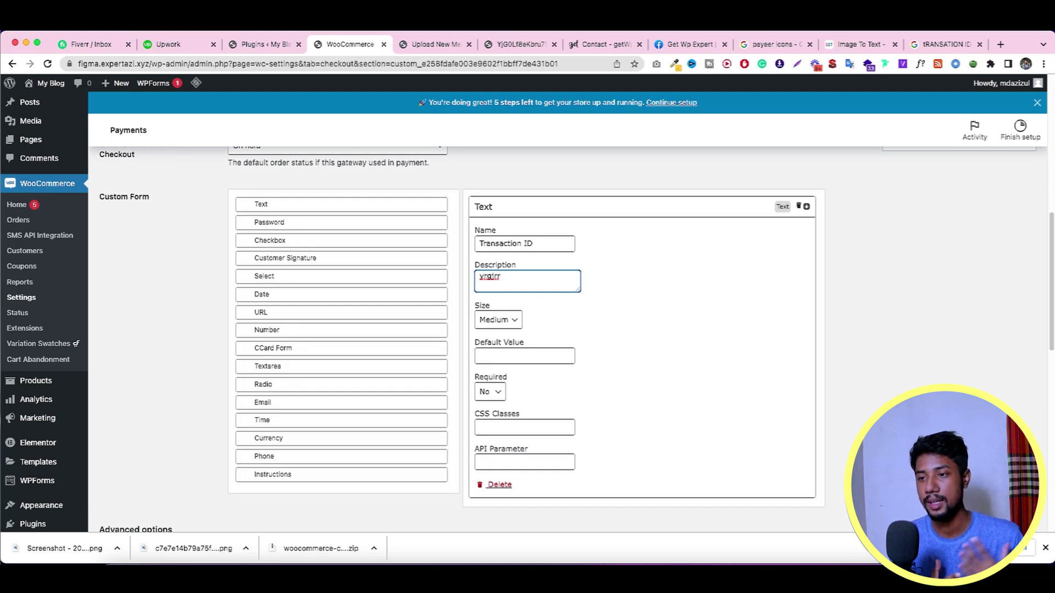
pyautogui.doubleClick(518, 281)
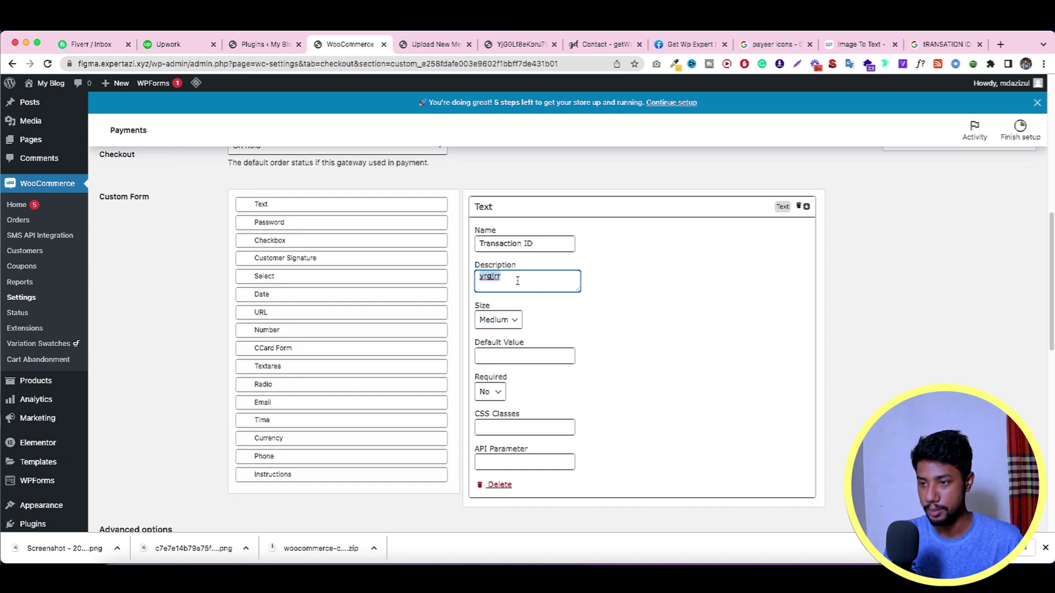
pyautogui.press('BackSpace')
pyautogui.scroll(-10, 628, 286)
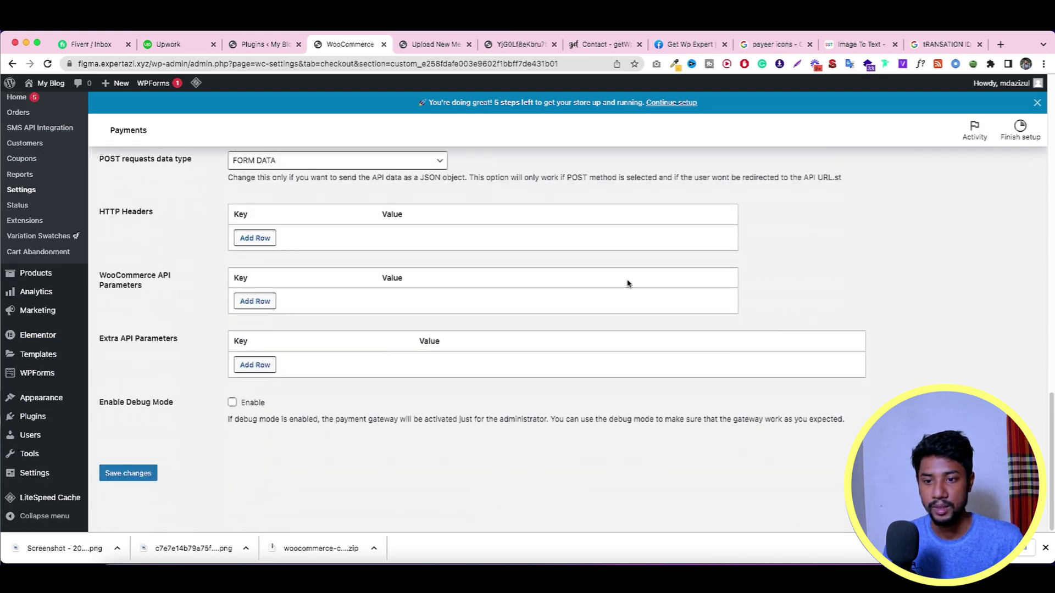
# Step: Save the Payeer settings and return to the Payments list showing Payeer, bKash, Rocket and Nagad
pyautogui.click(141, 473)
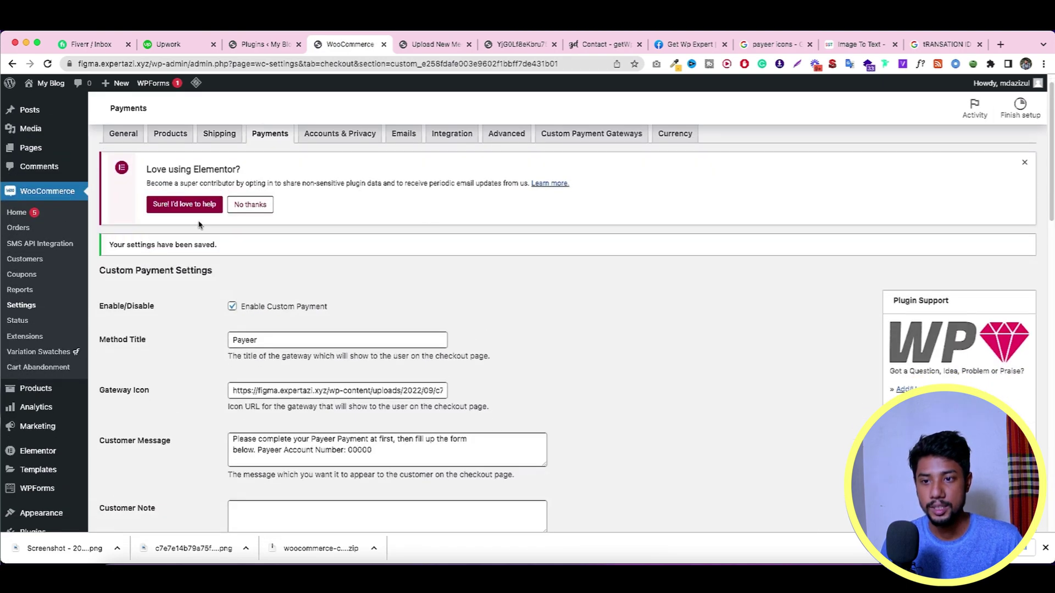
pyautogui.scroll(2, 268, 144)
pyautogui.click(263, 181)
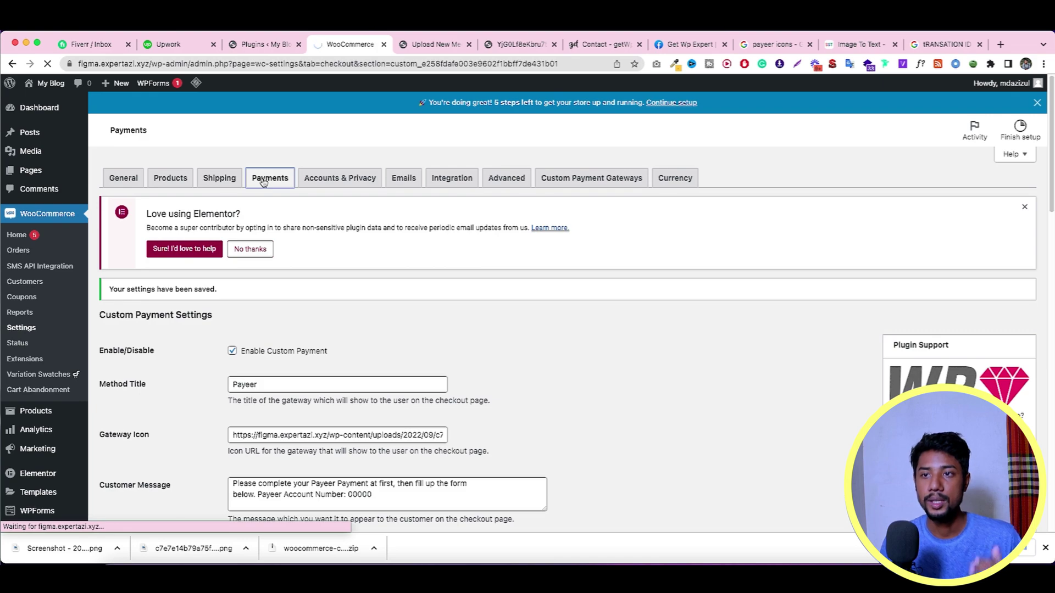
pyautogui.scroll(-5, 309, 214)
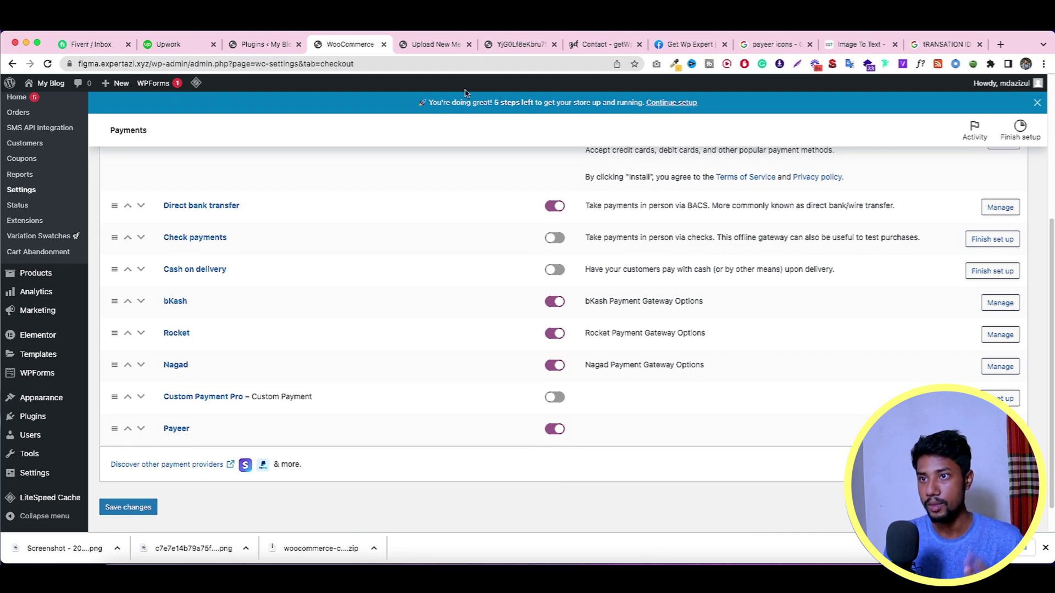
# Step: Open the store's Shop page in a new browser tab
pyautogui.click(263, 44)
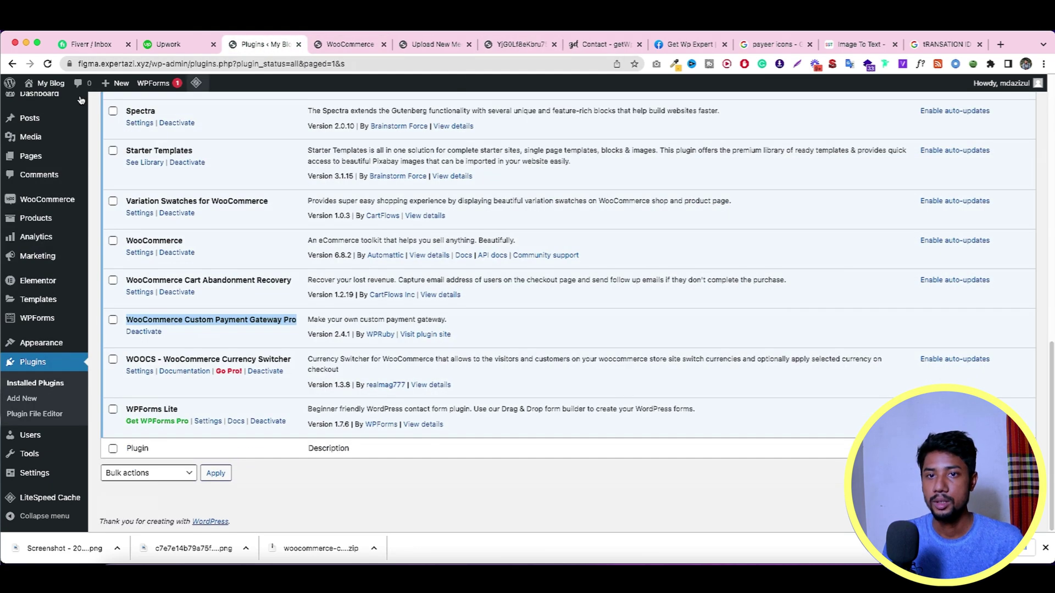
pyautogui.moveTo(30, 95)
pyautogui.rightClick(34, 115)
pyautogui.click(61, 121)
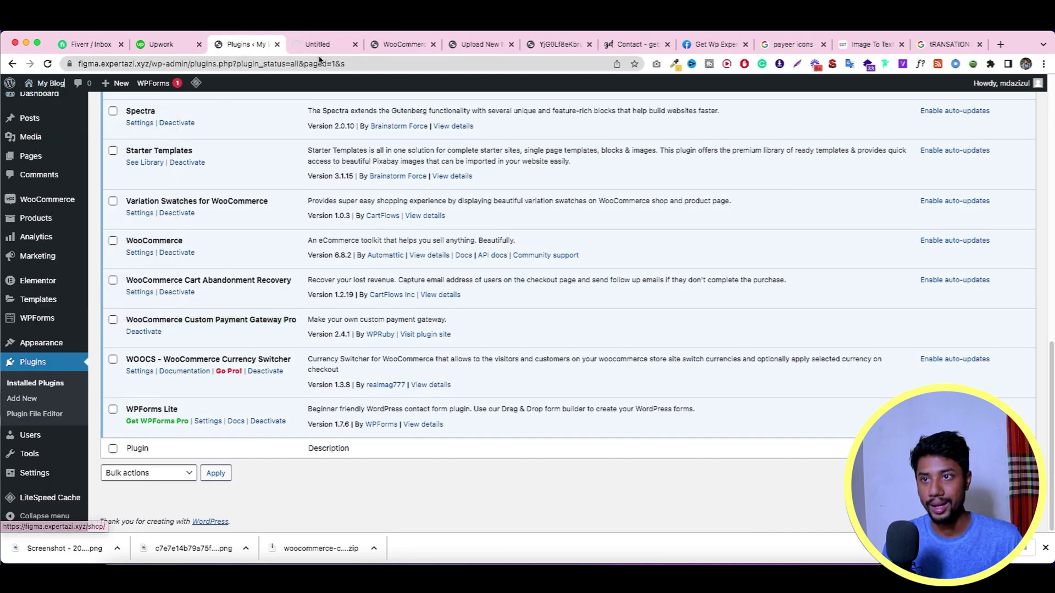
pyautogui.click(316, 45)
pyautogui.scroll(-2, 560, 193)
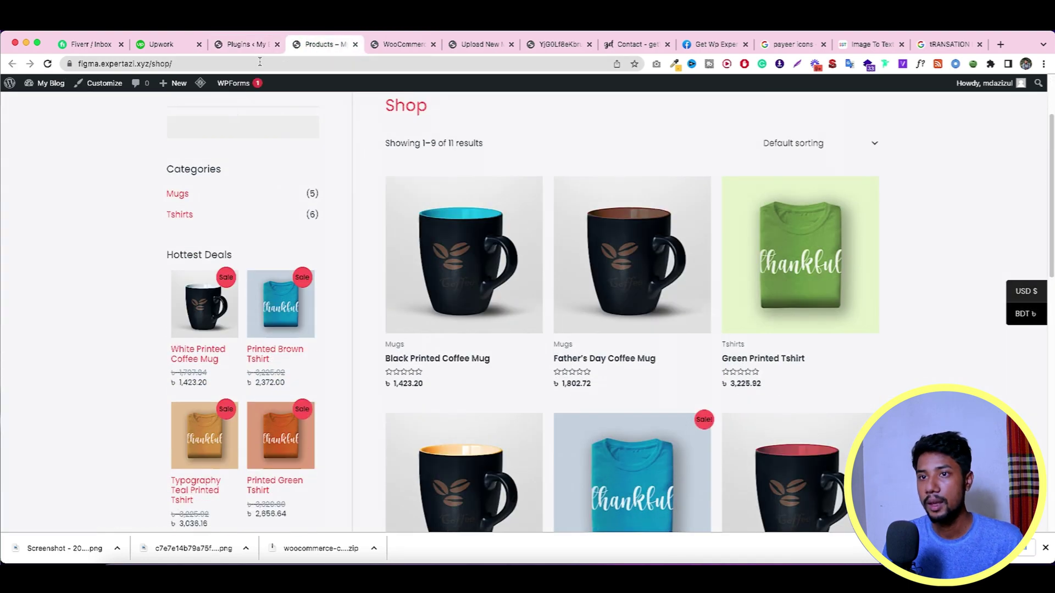
pyautogui.click(246, 47)
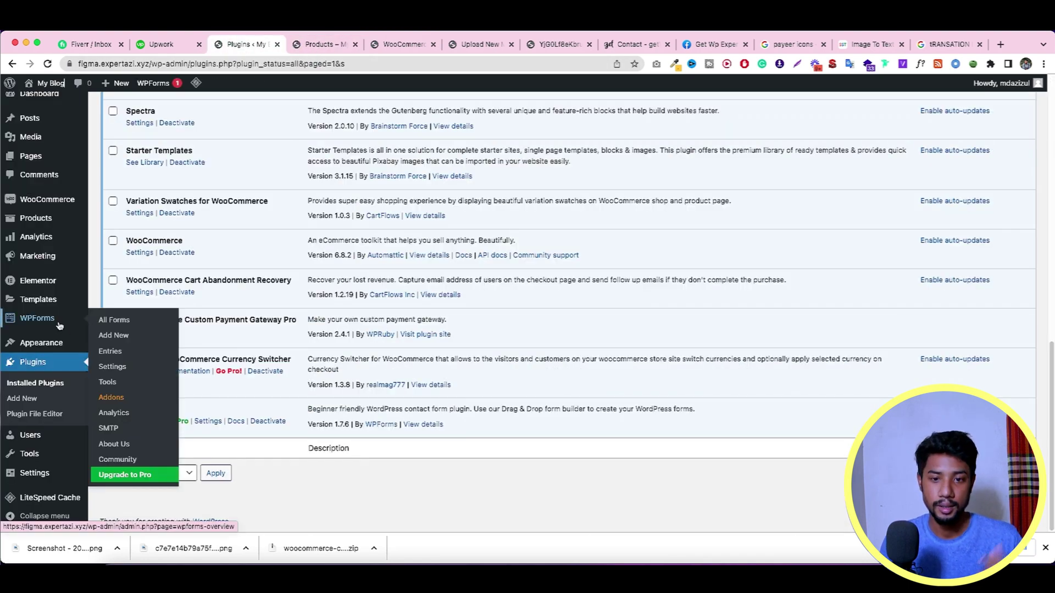
pyautogui.scroll(2, 46, 248)
# Step: Open WooCommerce Settings in a new tab and go to its Currency settings
pyautogui.moveTo(42, 209)
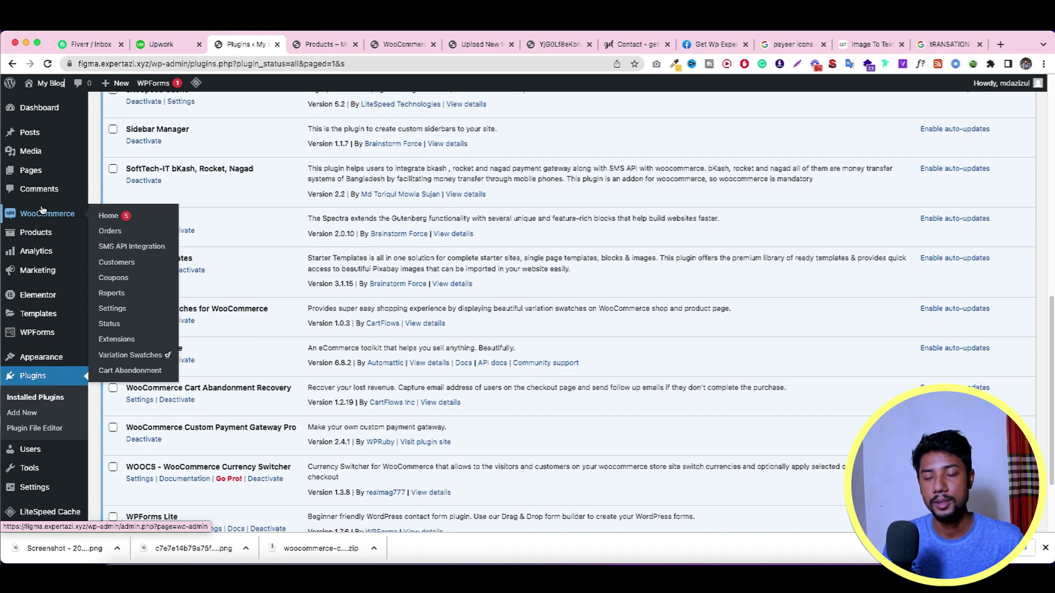
pyautogui.rightClick(113, 294)
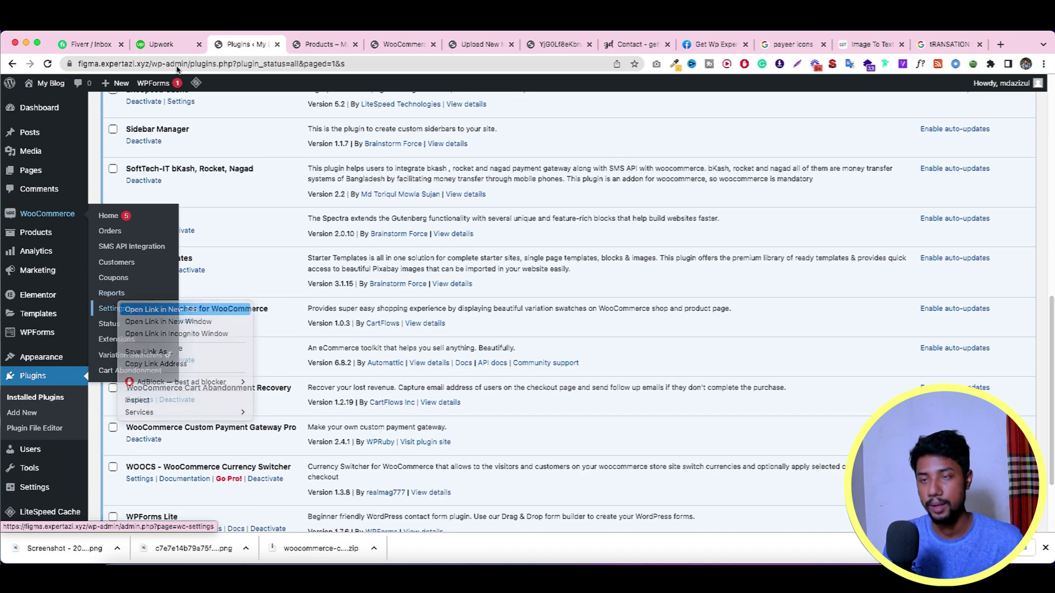
pyautogui.click(145, 306)
pyautogui.click(301, 49)
pyautogui.click(374, 44)
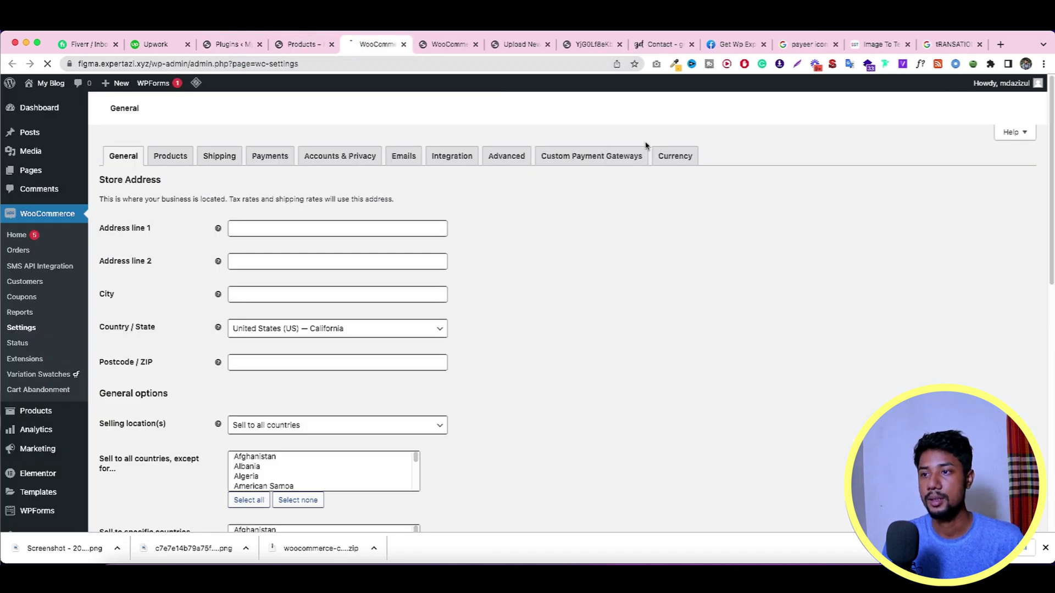
pyautogui.click(675, 158)
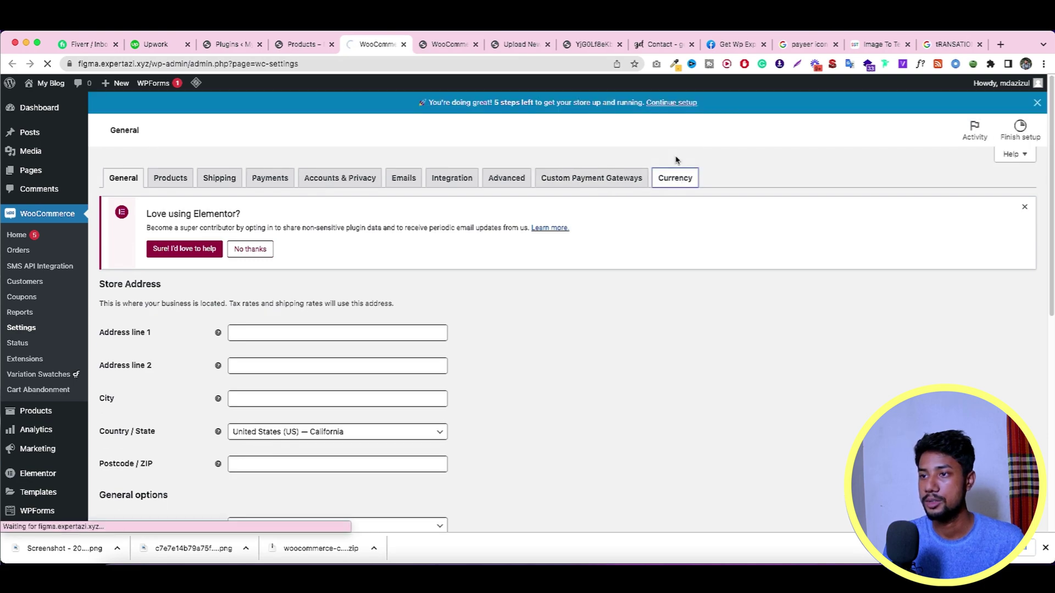
# Step: In the WOOCS payment rules, assign USD to the Payeer gateway and save
pyautogui.scroll(-4, 607, 204)
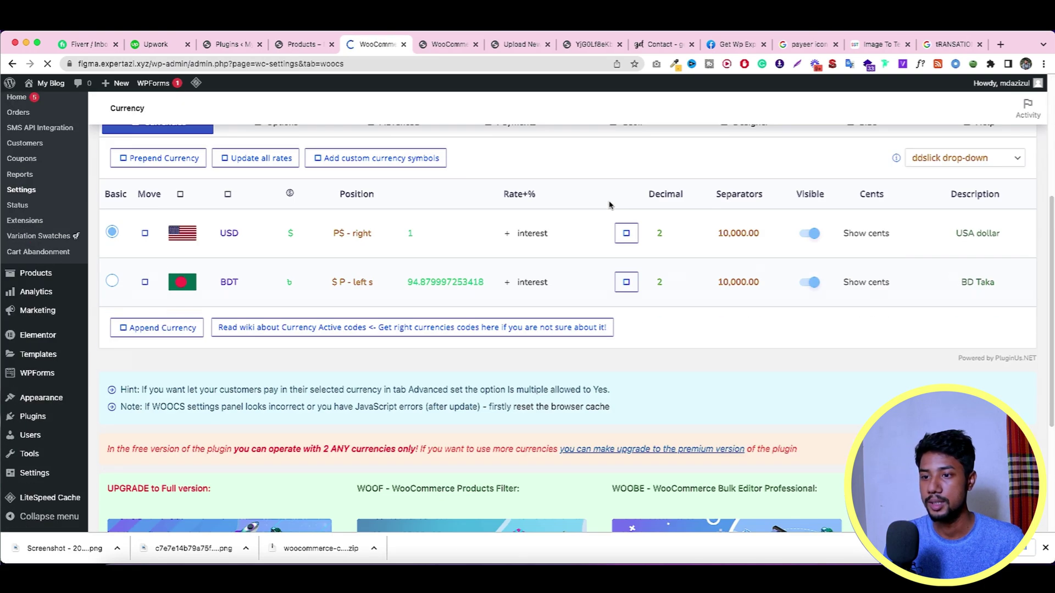
pyautogui.scroll(2, 420, 230)
pyautogui.click(532, 236)
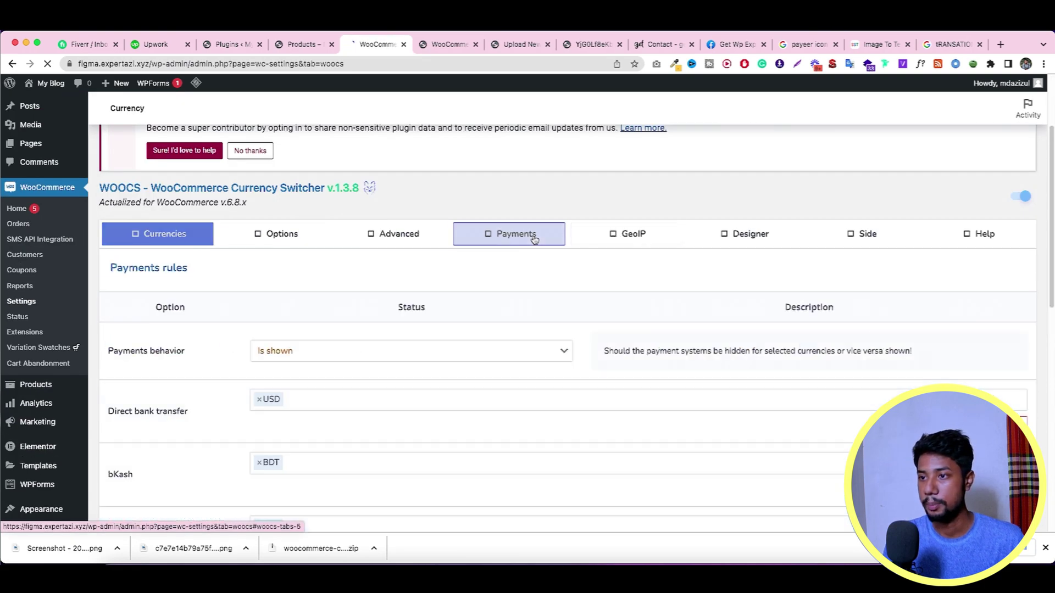
pyautogui.scroll(-2, 532, 238)
pyautogui.scroll(-3, 228, 297)
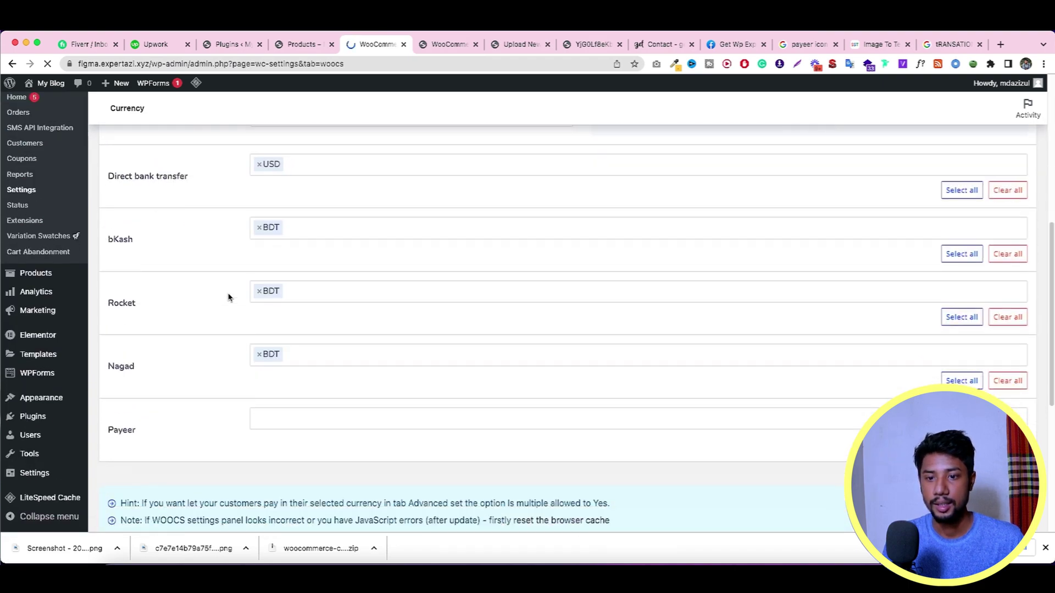
pyautogui.click(300, 410)
pyautogui.click(301, 436)
pyautogui.scroll(-6, 244, 385)
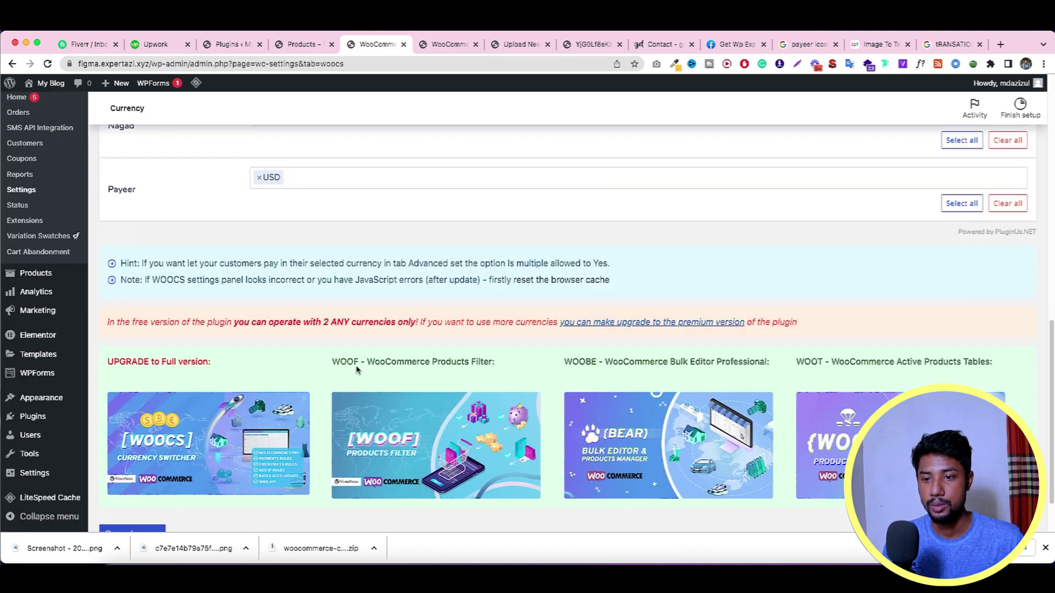
pyautogui.click(133, 491)
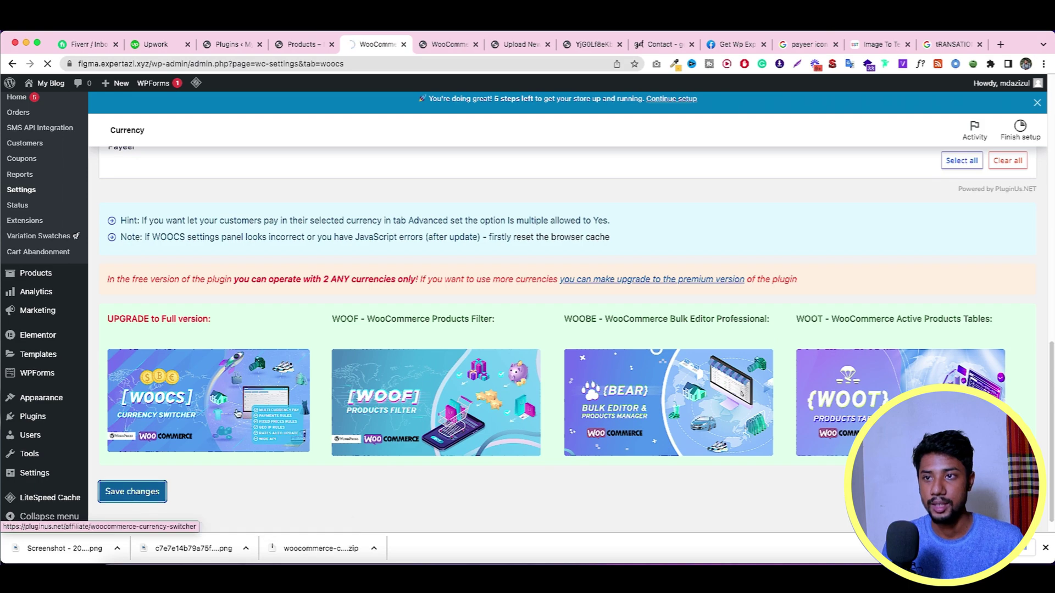
pyautogui.scroll(3, 306, 287)
pyautogui.scroll(-3, 306, 287)
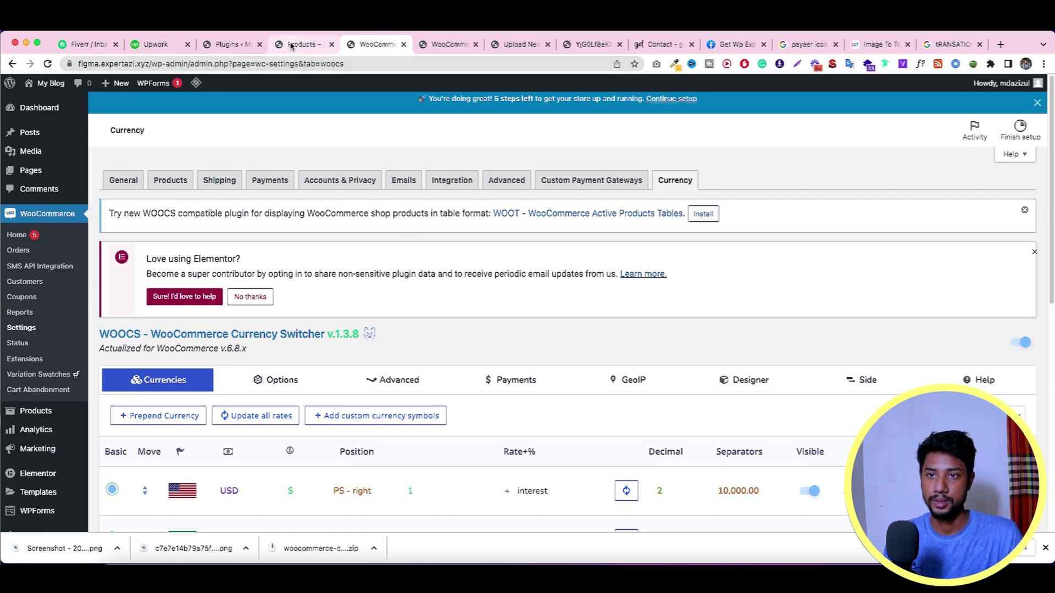
# Step: Open the Black Printed Coffee Mug product page and switch store prices to USD
pyautogui.click(448, 45)
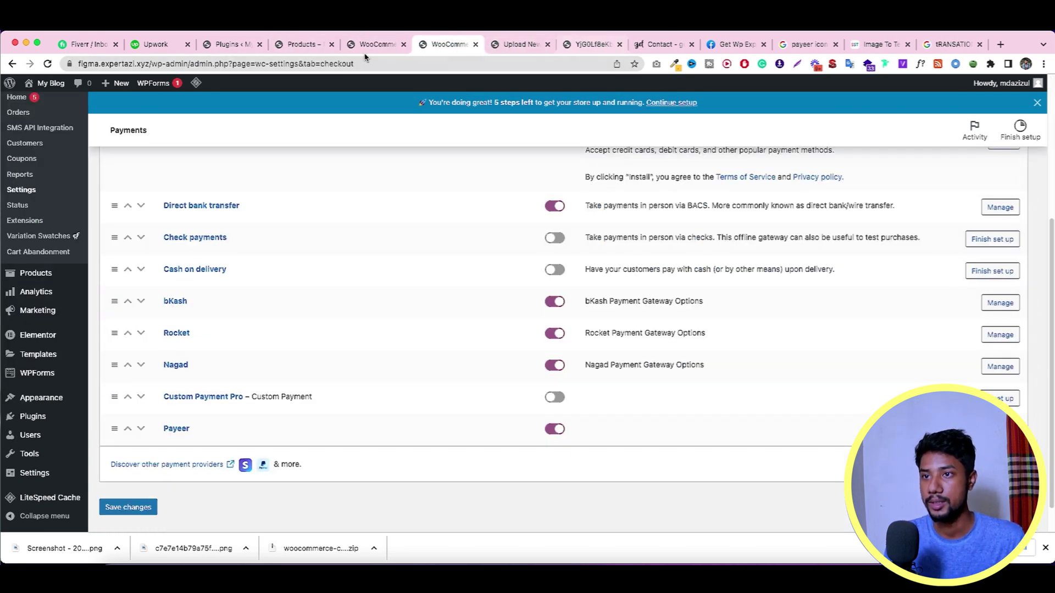
pyautogui.click(300, 46)
pyautogui.click(451, 357)
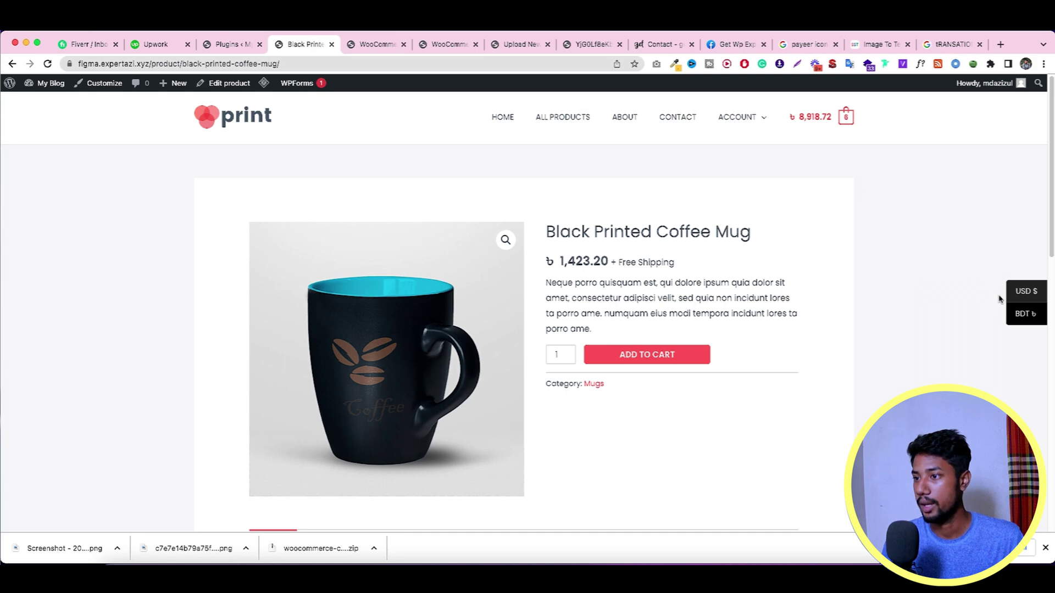
pyautogui.click(1020, 292)
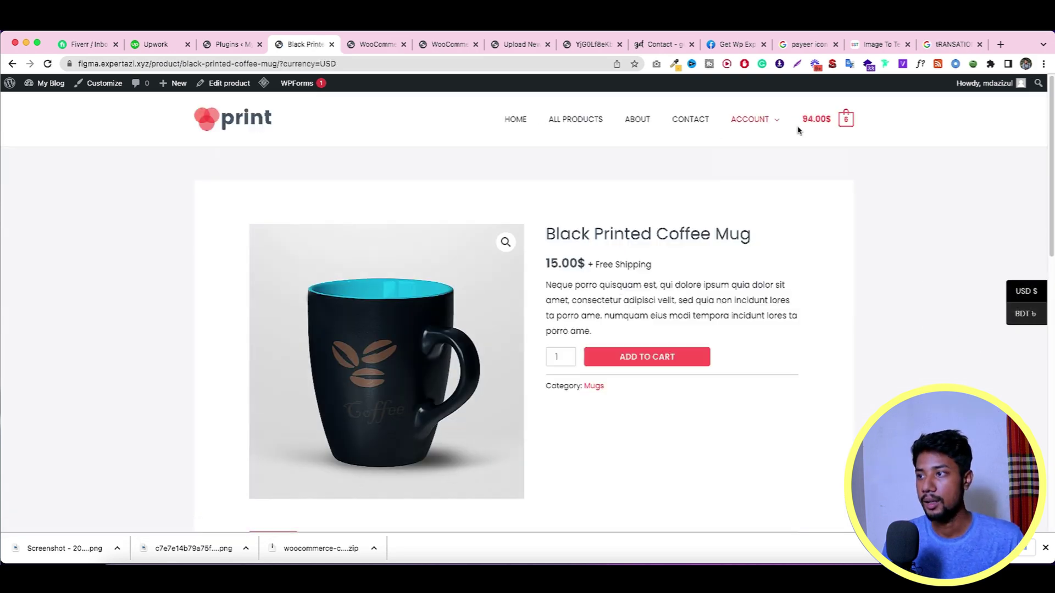
# Step: Go from cart to checkout, choose Payeer and enter a test Transaction ID
pyautogui.click(819, 119)
pyautogui.click(831, 508)
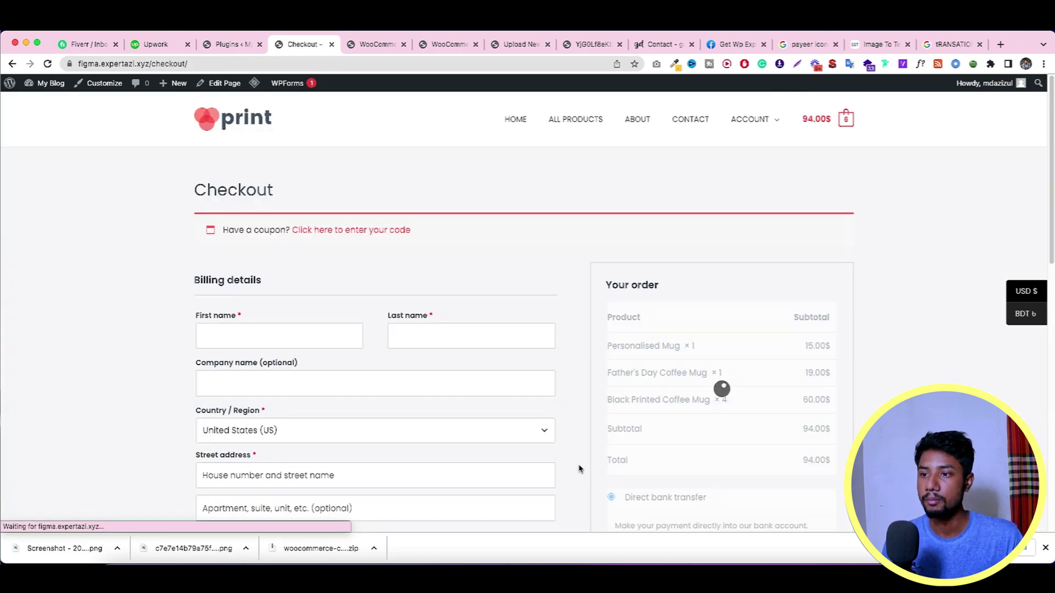
pyautogui.scroll(-5, 580, 467)
pyautogui.click(638, 356)
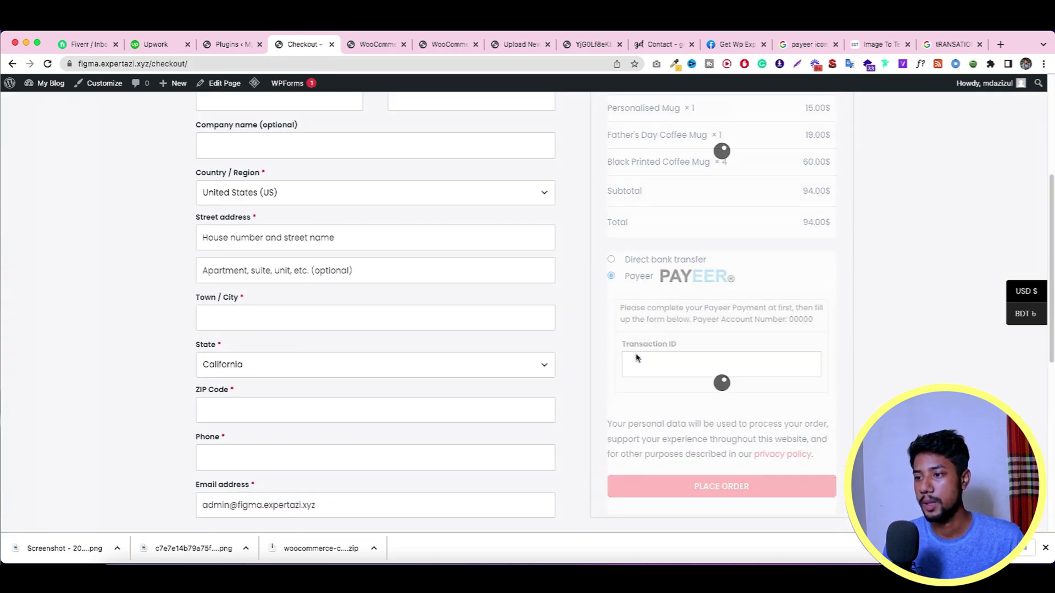
pyautogui.doubleClick(804, 319)
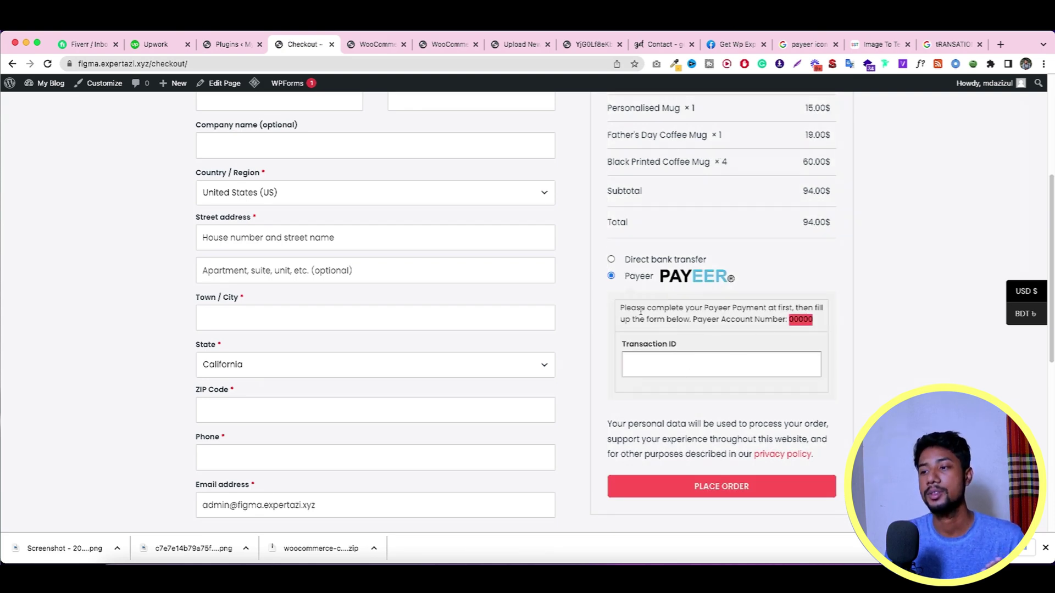
pyautogui.click(666, 366)
pyautogui.write('jhfdjffkj8')
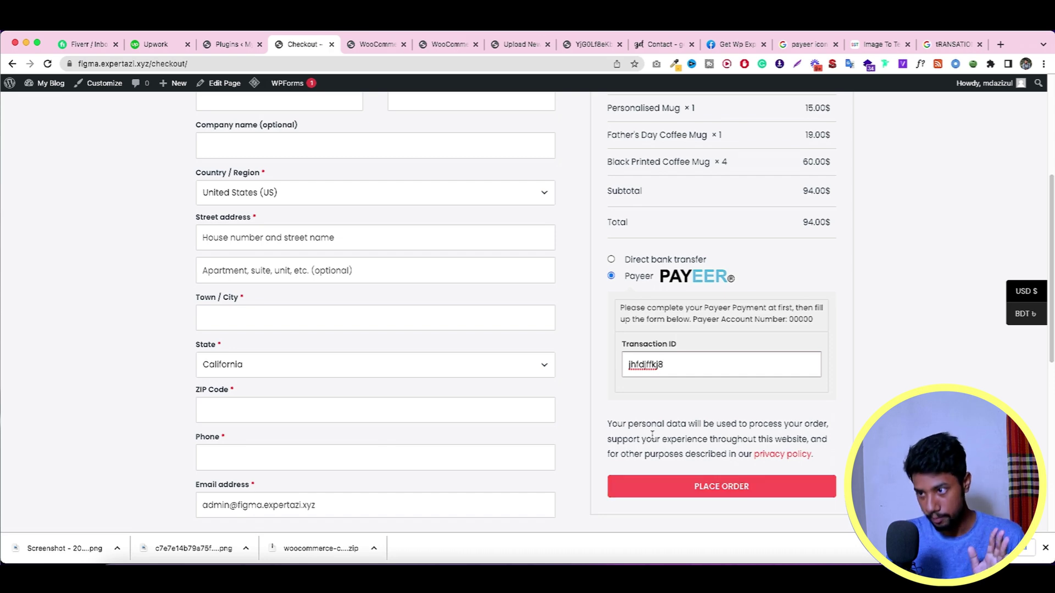
pyautogui.scroll(1, 649, 430)
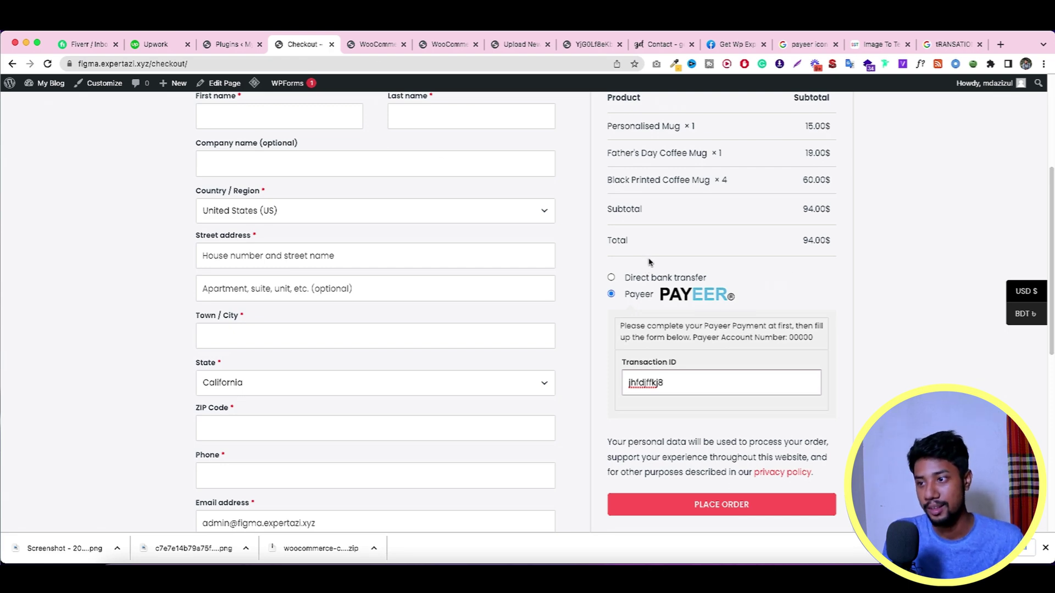
pyautogui.click(228, 44)
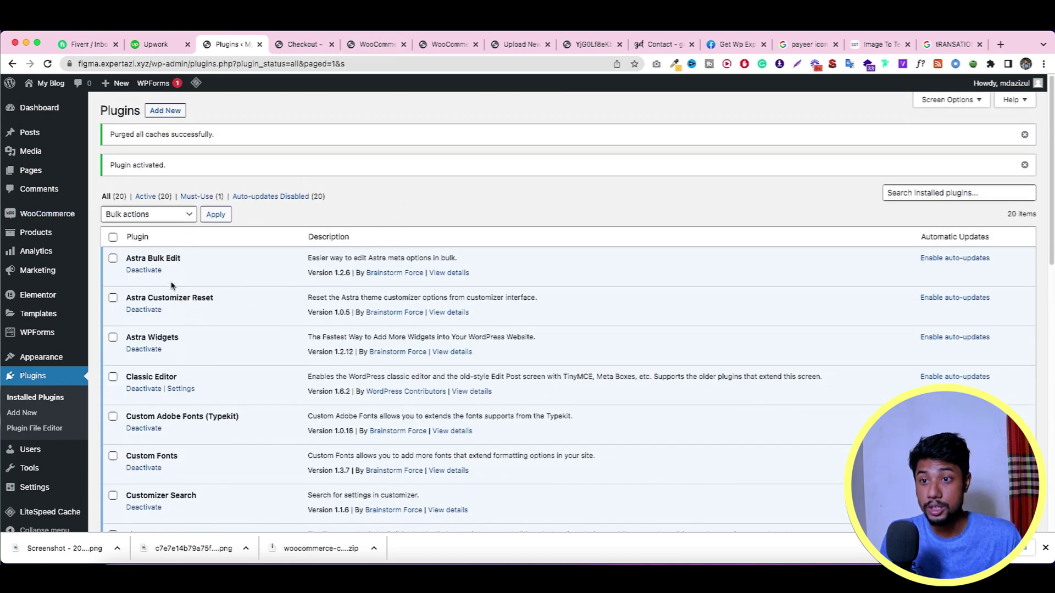
# Step: Add a custom payment gateway named Perfect Money, save it, and open its settings
pyautogui.click(379, 45)
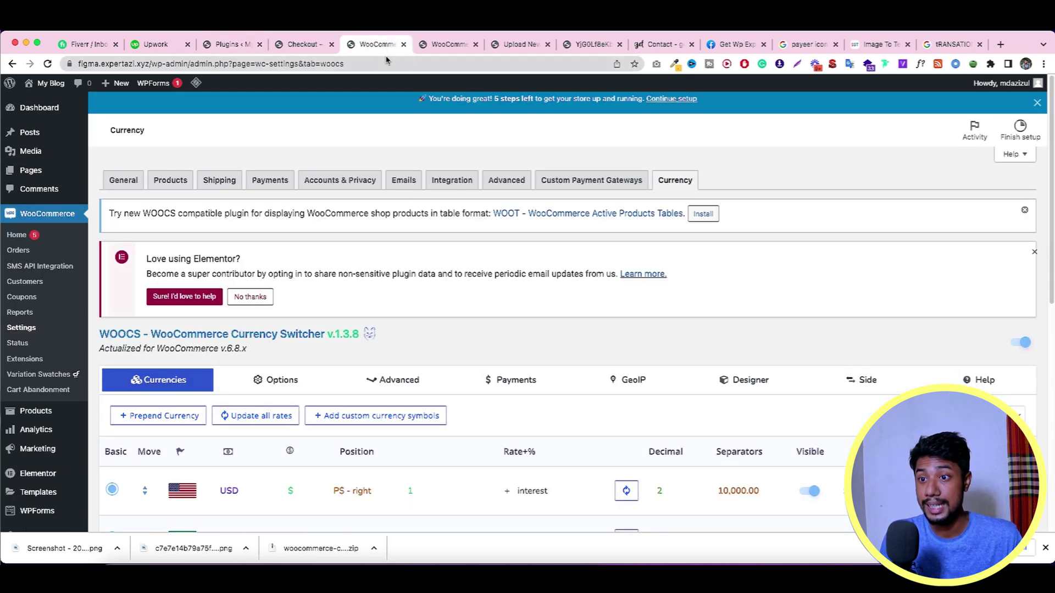
pyautogui.click(593, 187)
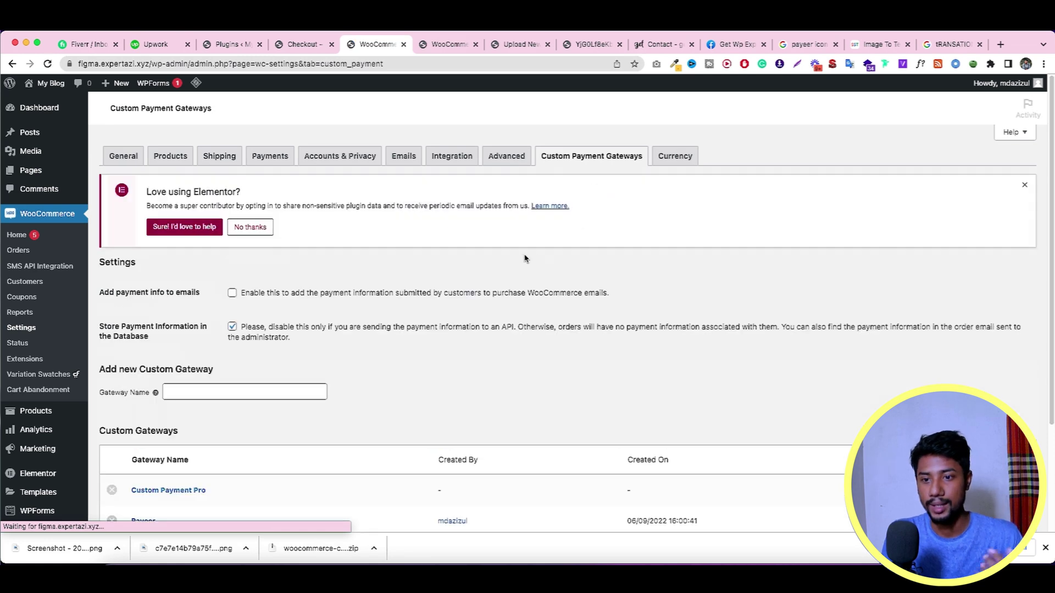
pyautogui.scroll(-3, 592, 308)
pyautogui.click(240, 275)
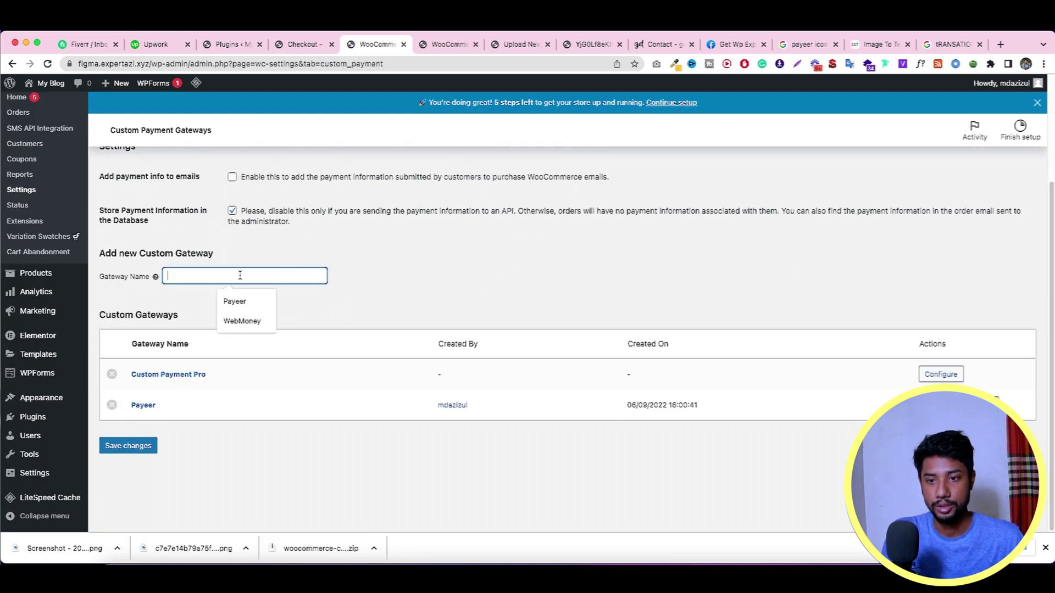
pyautogui.write('P')
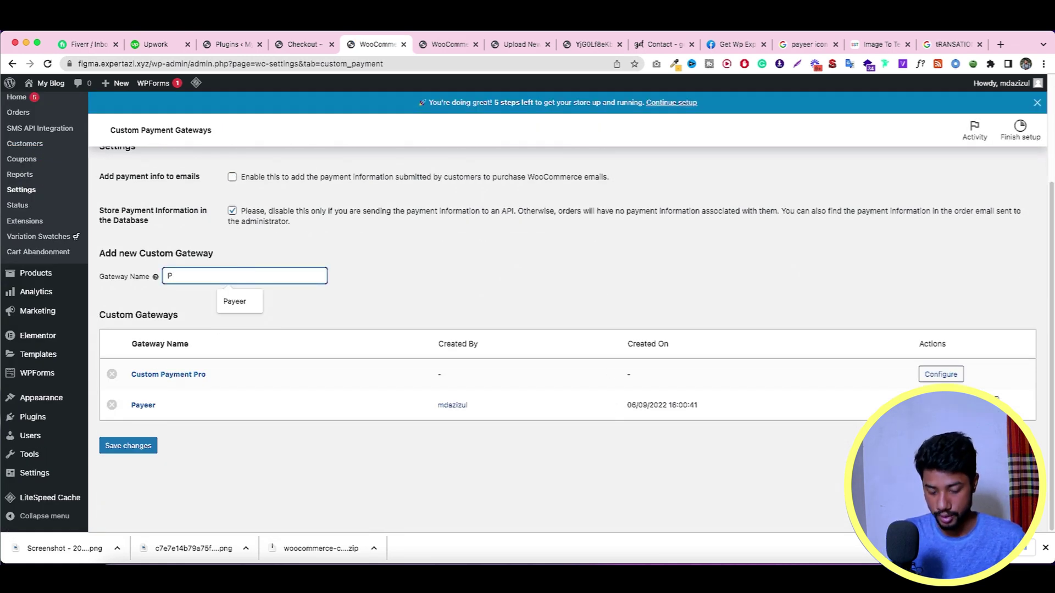
pyautogui.write('erfect Money')
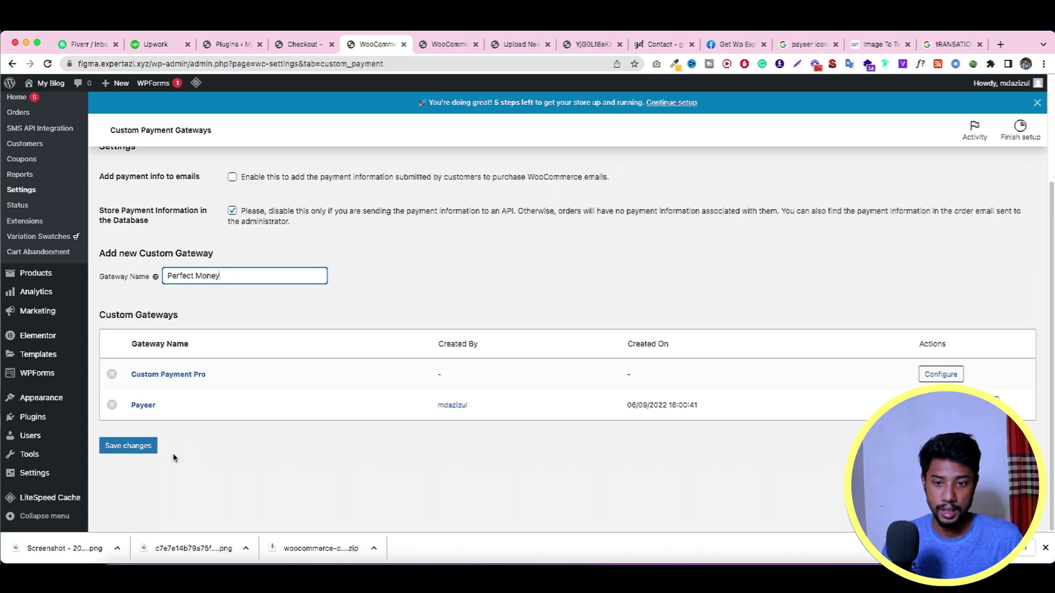
pyautogui.click(141, 449)
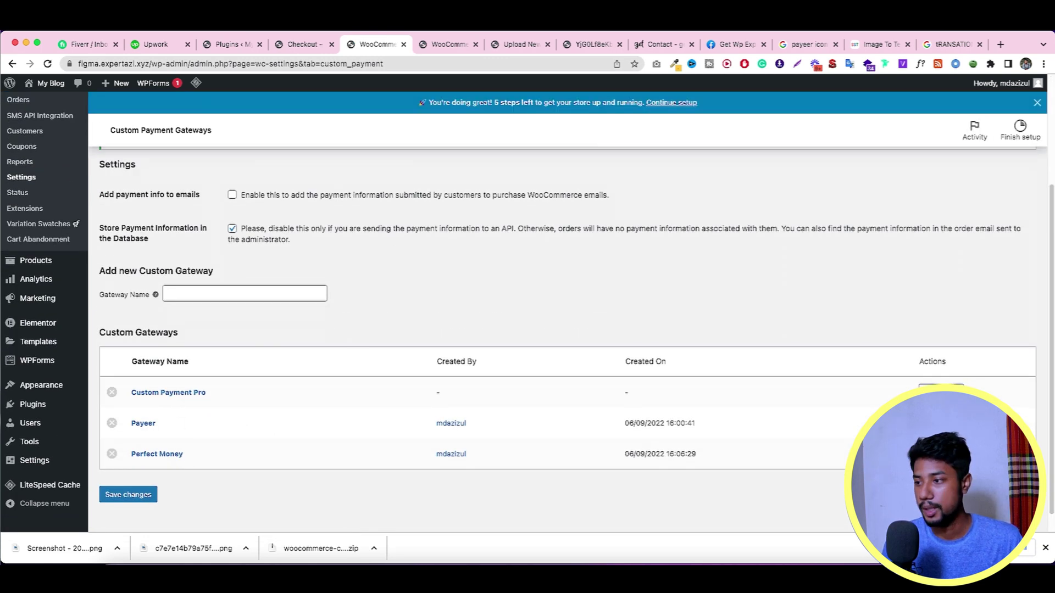
pyautogui.click(157, 454)
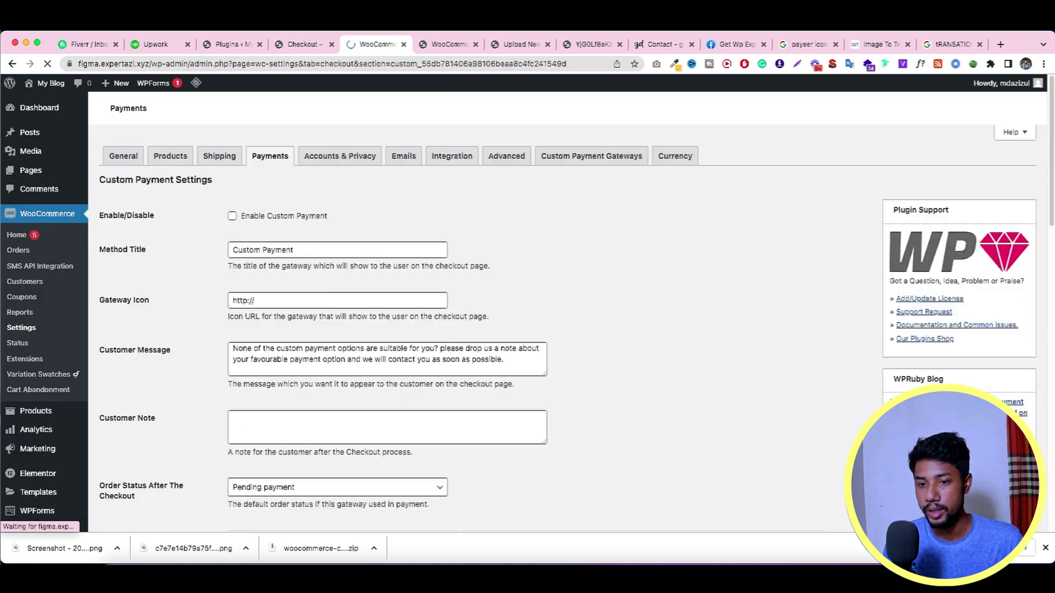
# Step: Enable the Perfect Money gateway and set its Method Title to Perfect Money
pyautogui.click(261, 302)
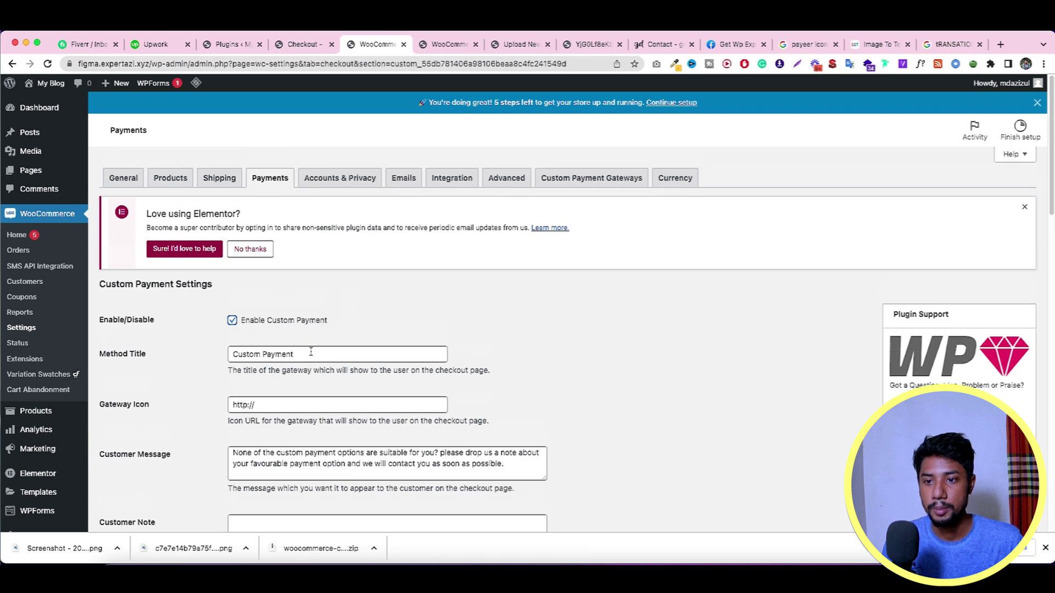
pyautogui.tripleClick(307, 359)
pyautogui.write('Perfect Money')
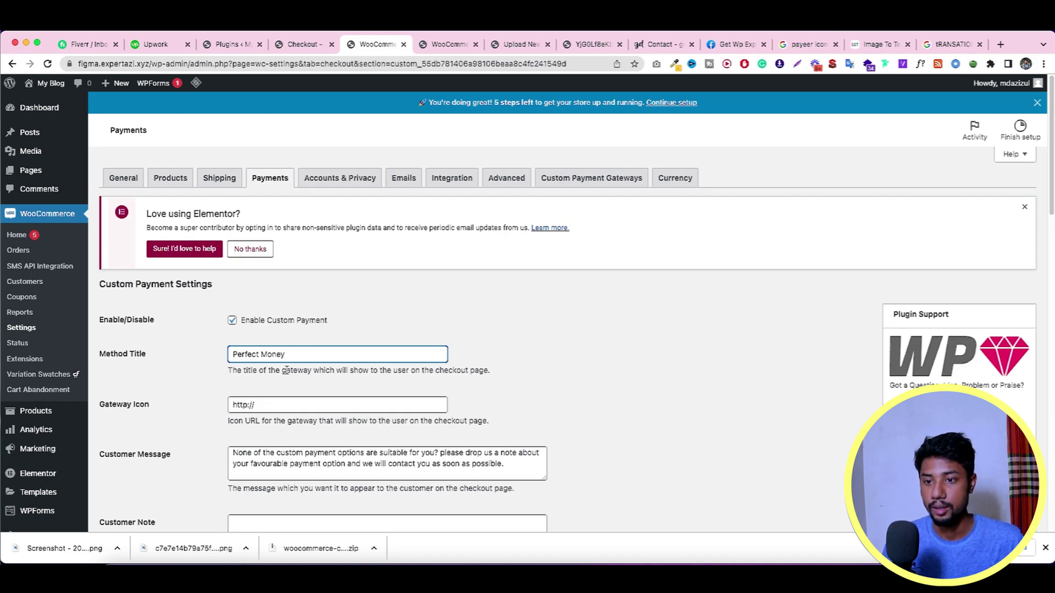
pyautogui.scroll(-3, 286, 371)
pyautogui.scroll(3, 191, 336)
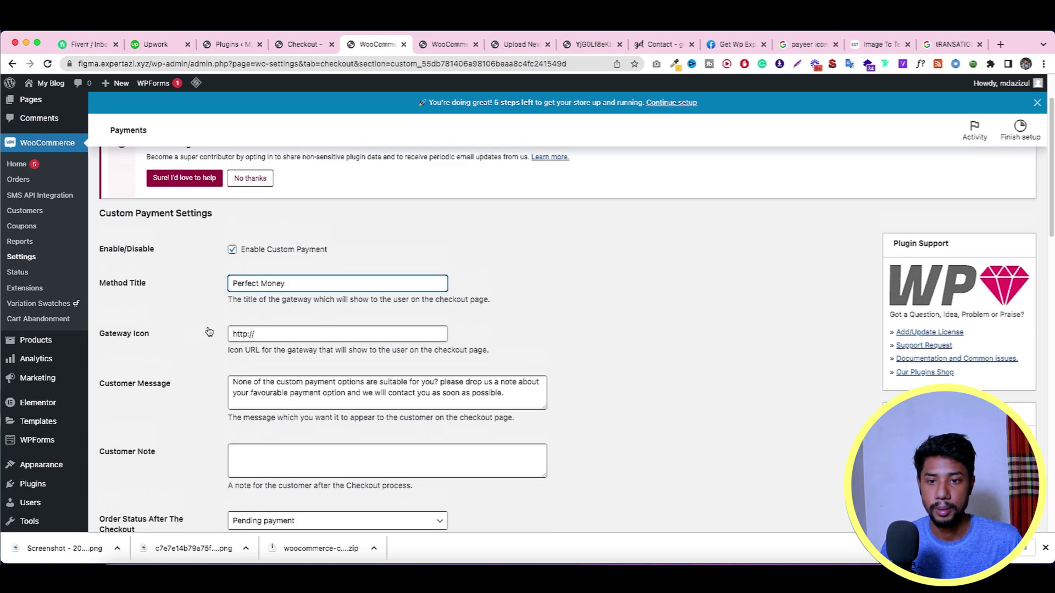
# Step: Upload Perfect_Money.png to the Media Library in a new tab and copy its URL
pyautogui.moveTo(31, 152)
pyautogui.rightClick(111, 174)
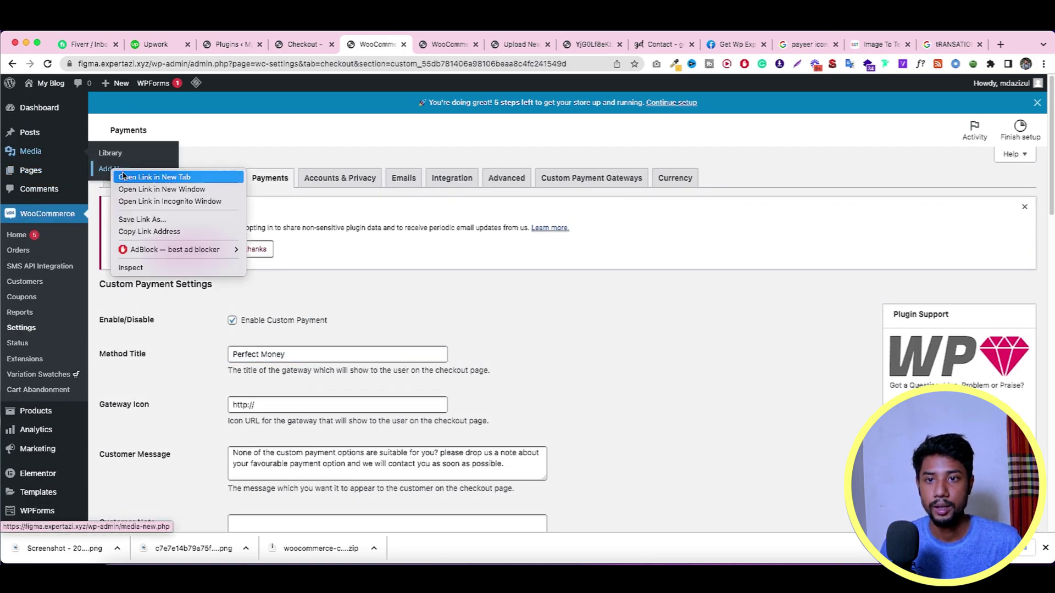
pyautogui.click(134, 175)
pyautogui.click(418, 45)
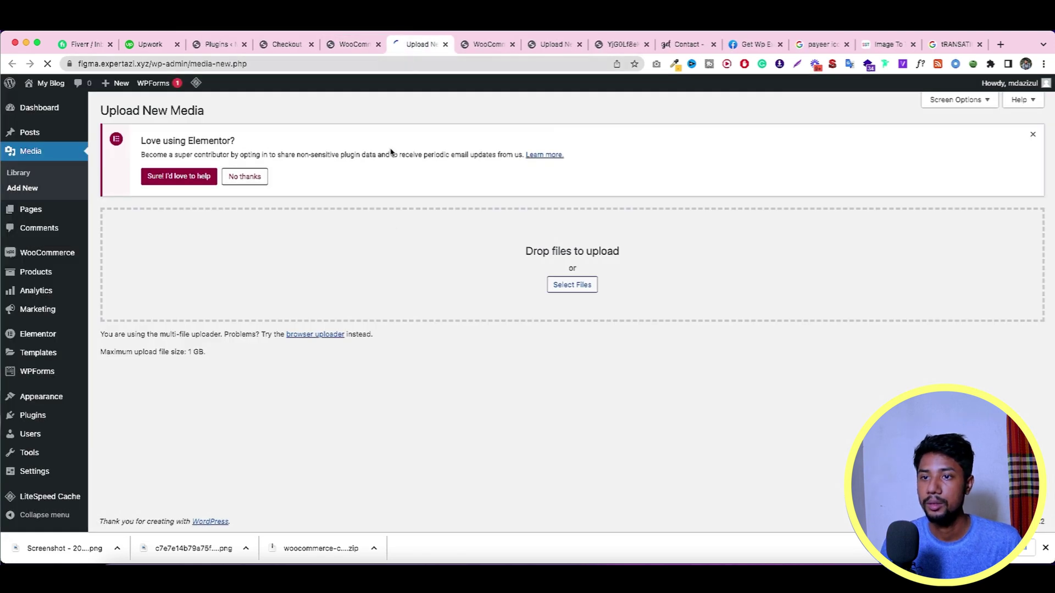
pyautogui.click(164, 543)
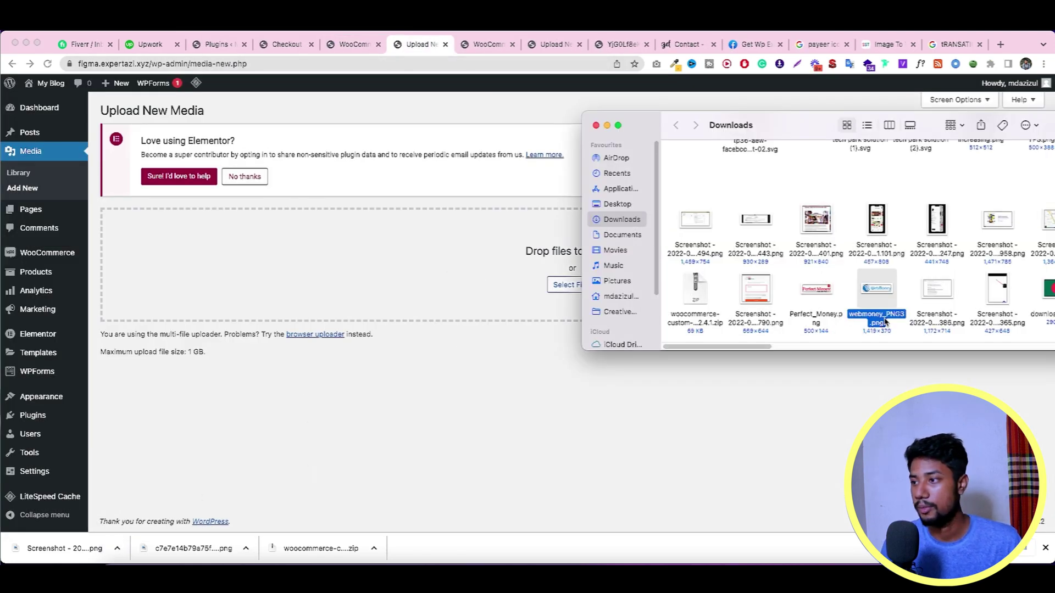
pyautogui.click(816, 288)
pyautogui.moveTo(816, 289); pyautogui.dragTo(476, 276)
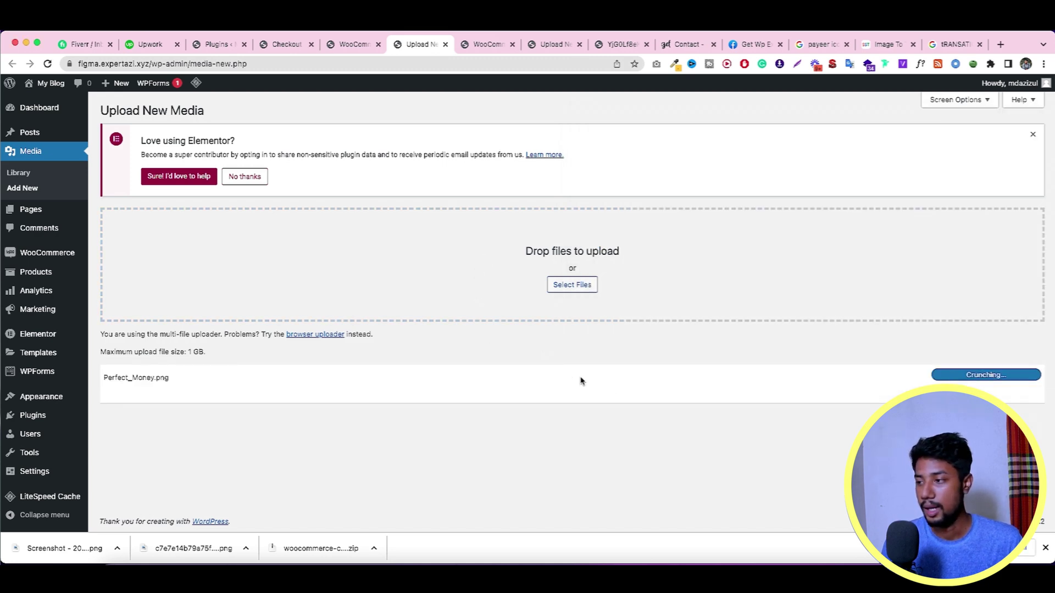
pyautogui.click(983, 385)
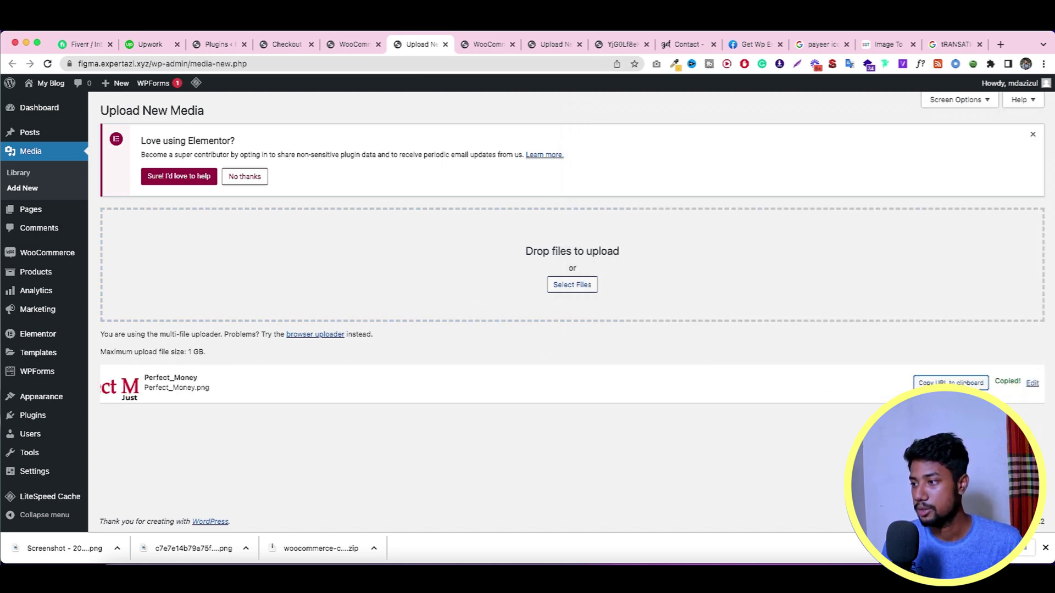
# Step: Paste the logo URL into the Gateway Icon field and close the media tab
pyautogui.click(351, 44)
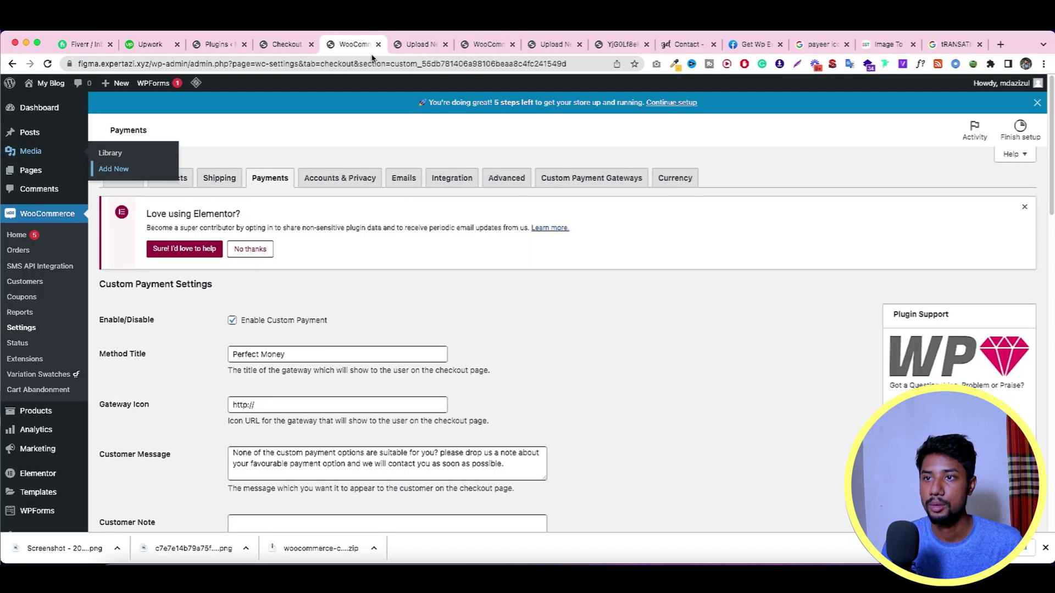
pyautogui.scroll(-3, 356, 343)
pyautogui.tripleClick(340, 298)
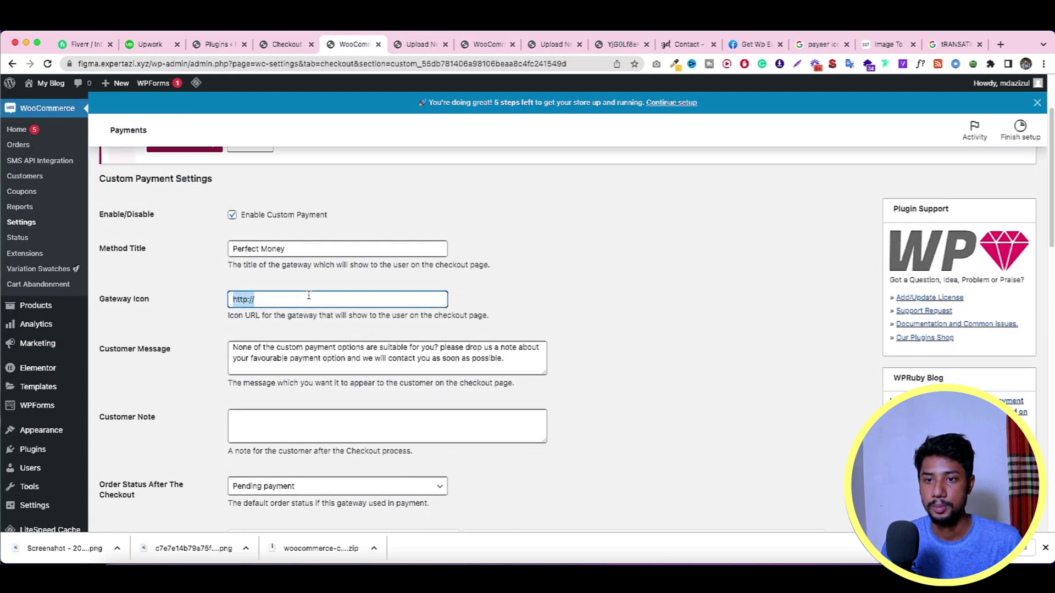
pyautogui.press('super+v')
pyautogui.scroll(-3, 367, 299)
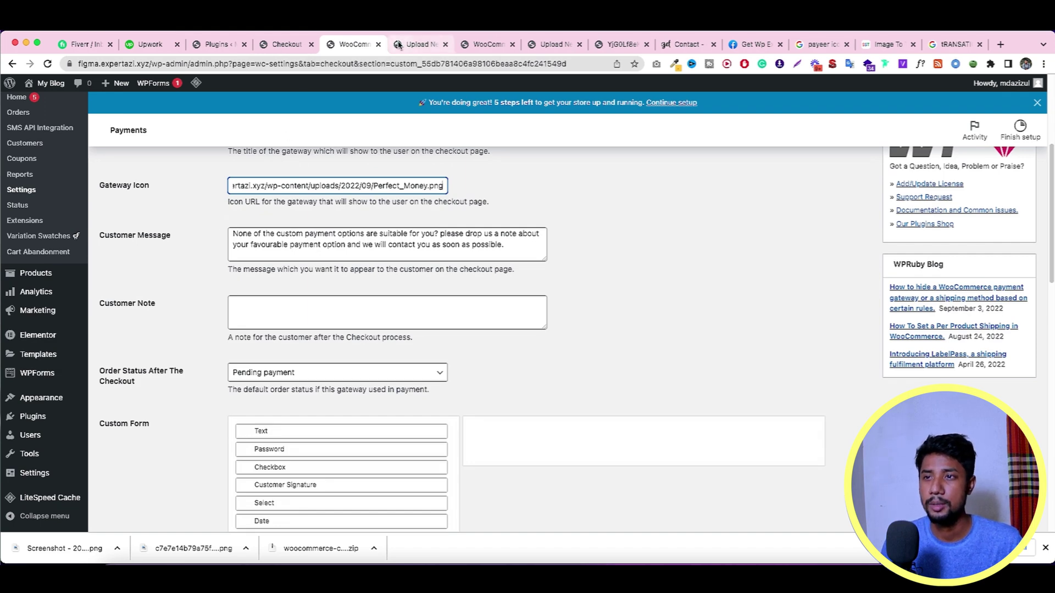
pyautogui.click(422, 44)
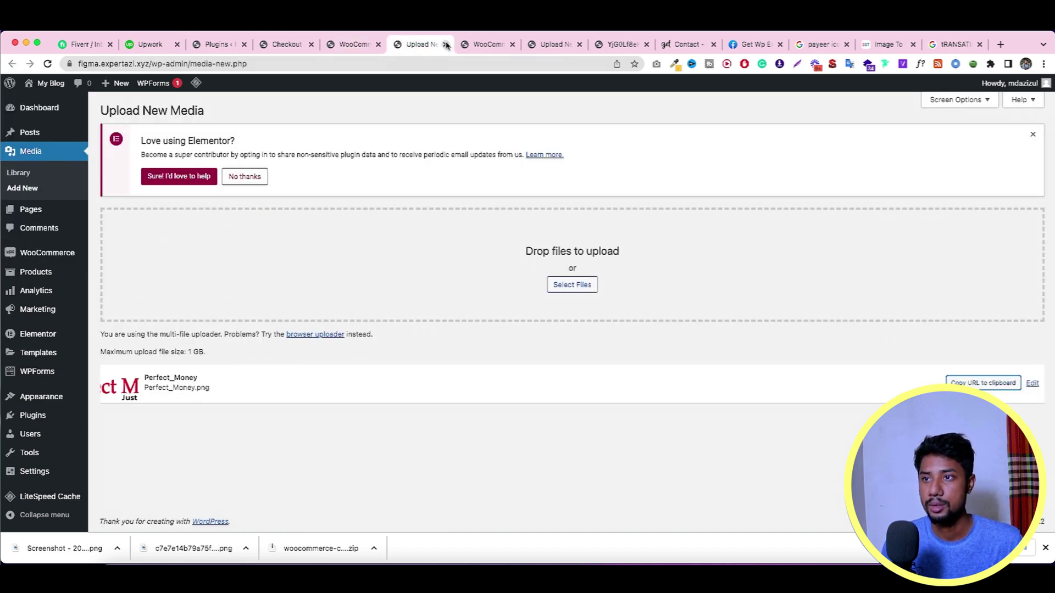
pyautogui.click(446, 45)
# Step: Copy the Payeer gateway's customer message into the Perfect Money Customer Message
pyautogui.click(447, 45)
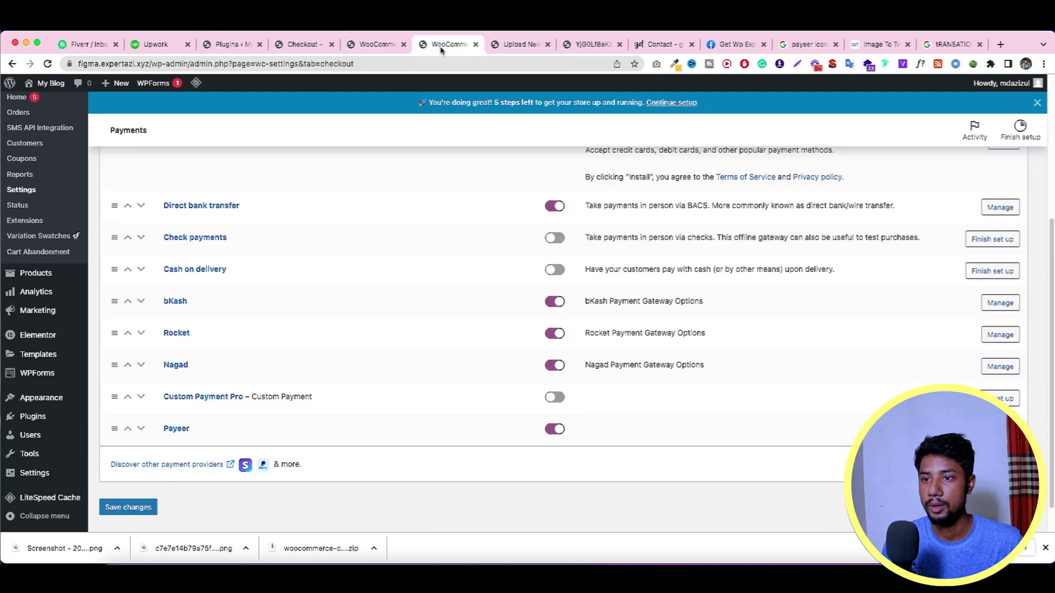
pyautogui.press('super+r')
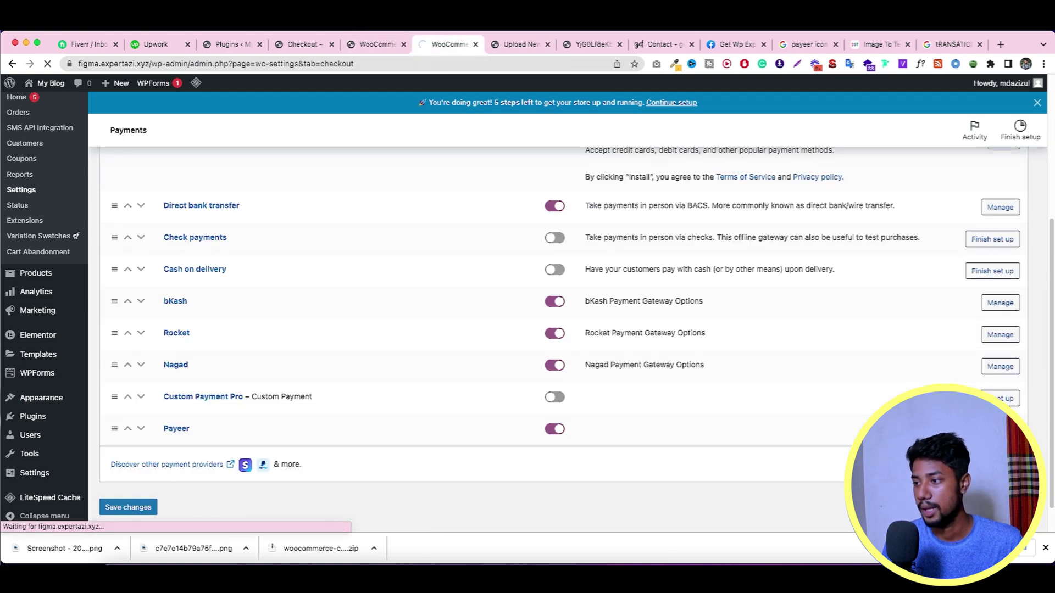
pyautogui.scroll(-3, 652, 435)
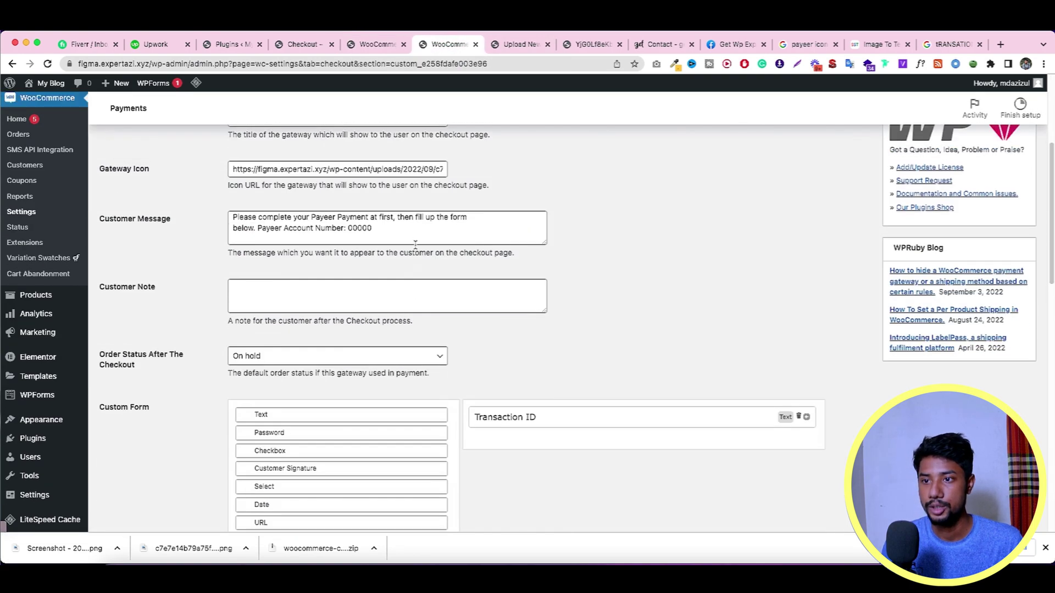
pyautogui.click(417, 231)
pyautogui.press('super+a')
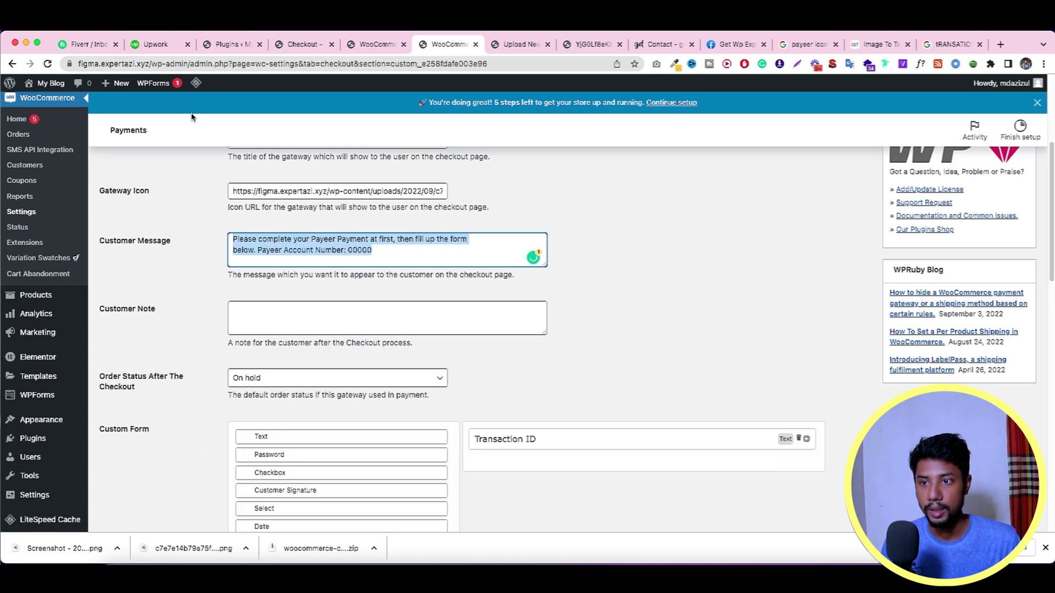
pyautogui.click(385, 45)
pyautogui.click(370, 247)
pyautogui.press('super+a')
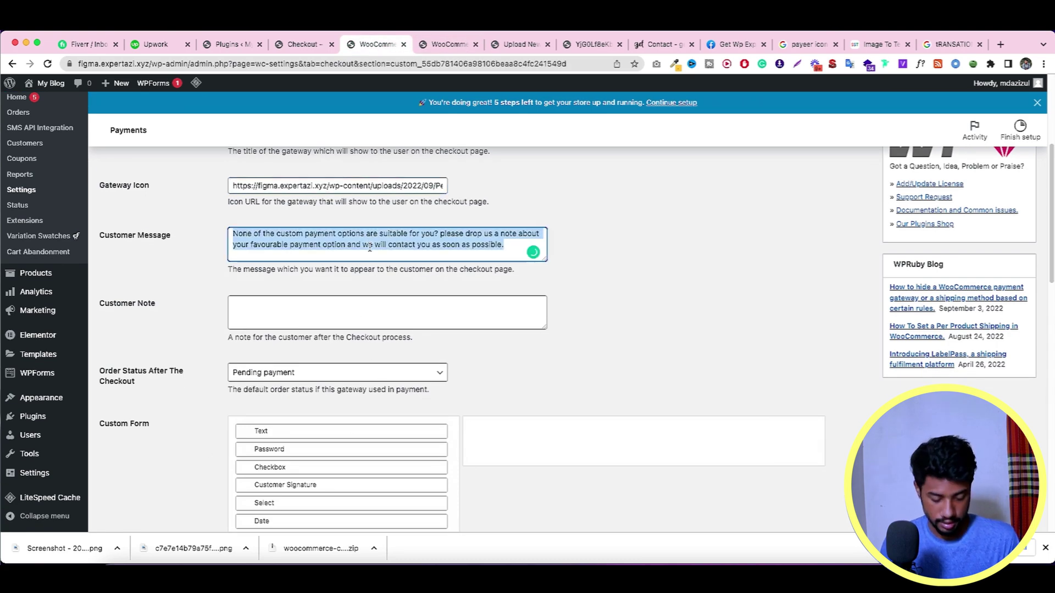
pyautogui.press('super+v')
# Step: Replace each 'Payeer' in the message with 'Perfect Money'
pyautogui.scroll(5, 330, 242)
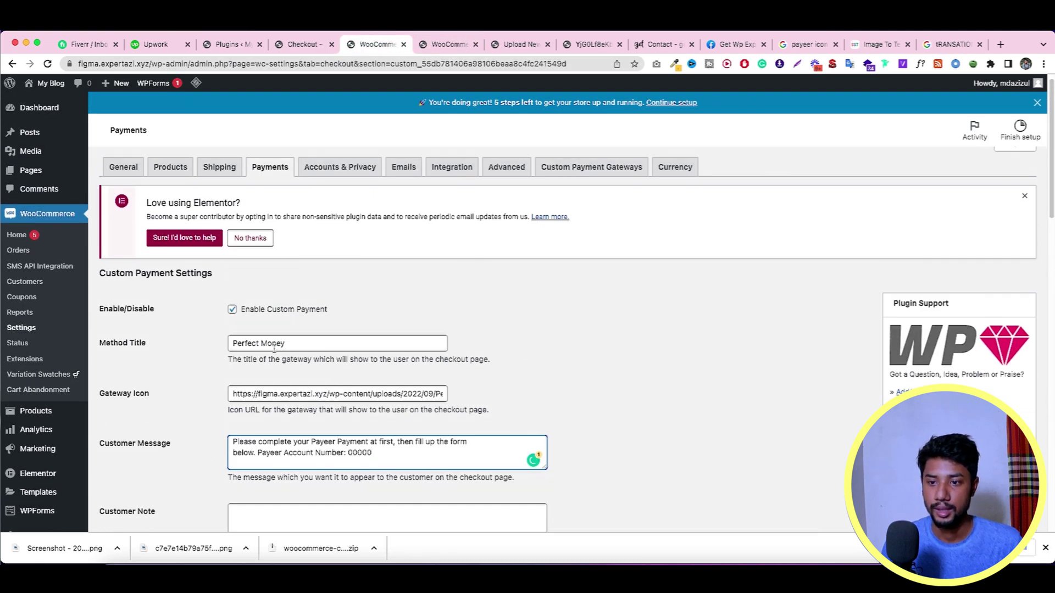
pyautogui.click(276, 343)
pyautogui.press('super+a')
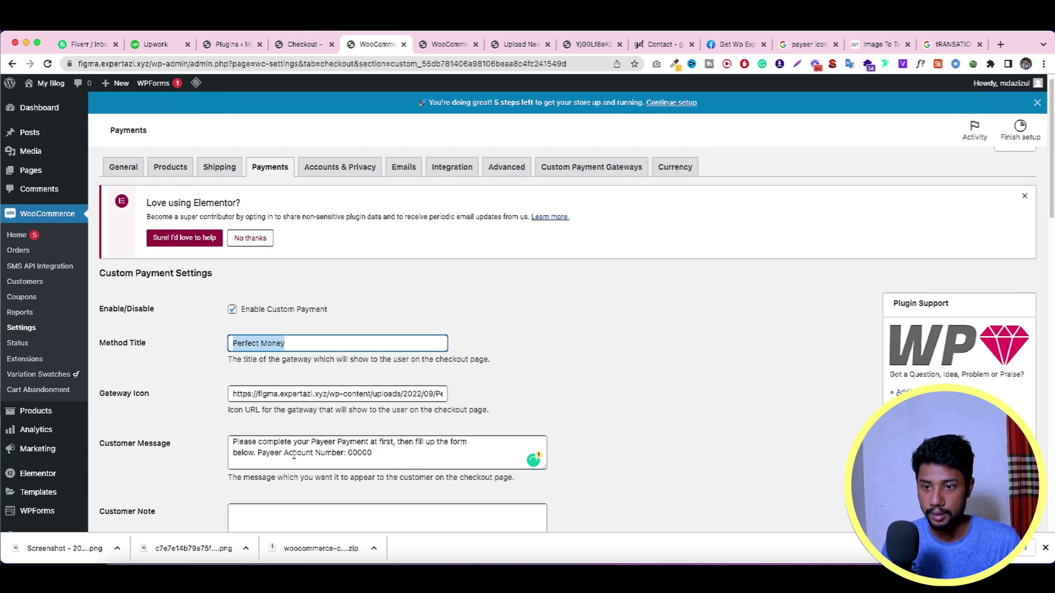
pyautogui.doubleClick(264, 451)
pyautogui.press('super+v')
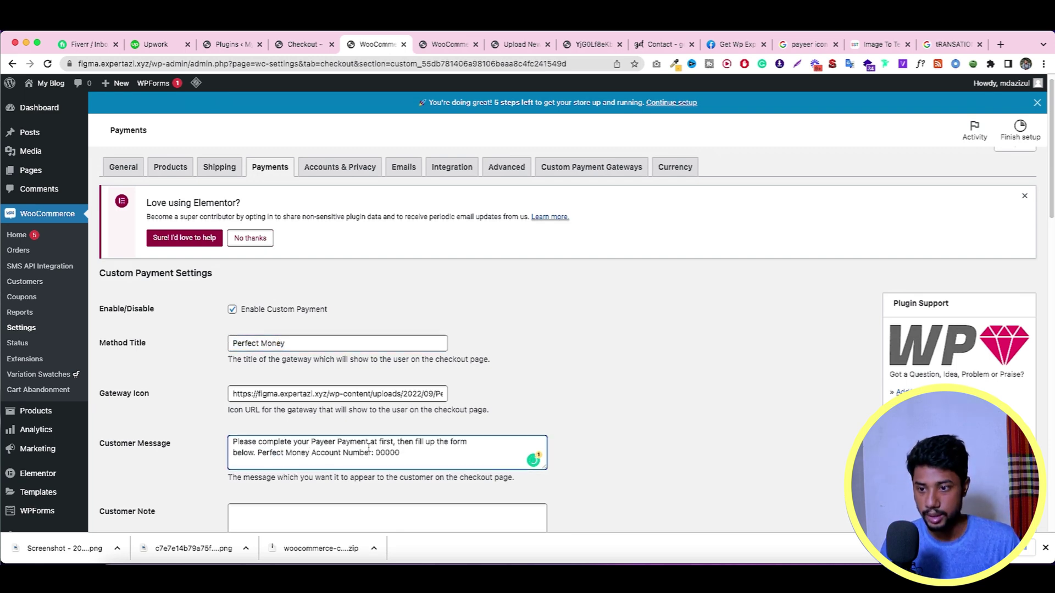
pyautogui.doubleClick(333, 442)
pyautogui.press('super+v')
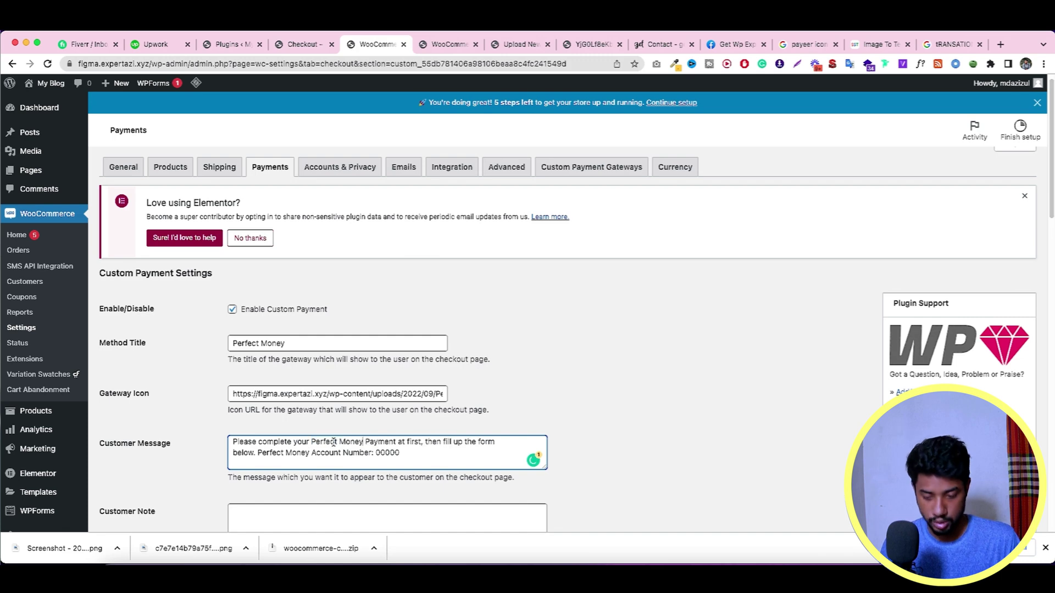
pyautogui.scroll(-1, 424, 418)
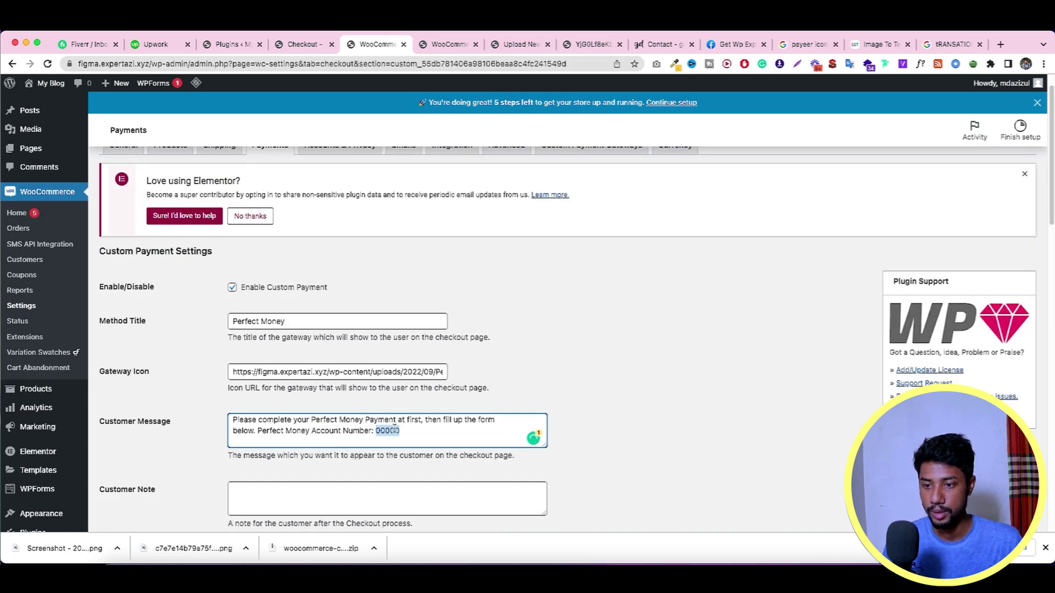
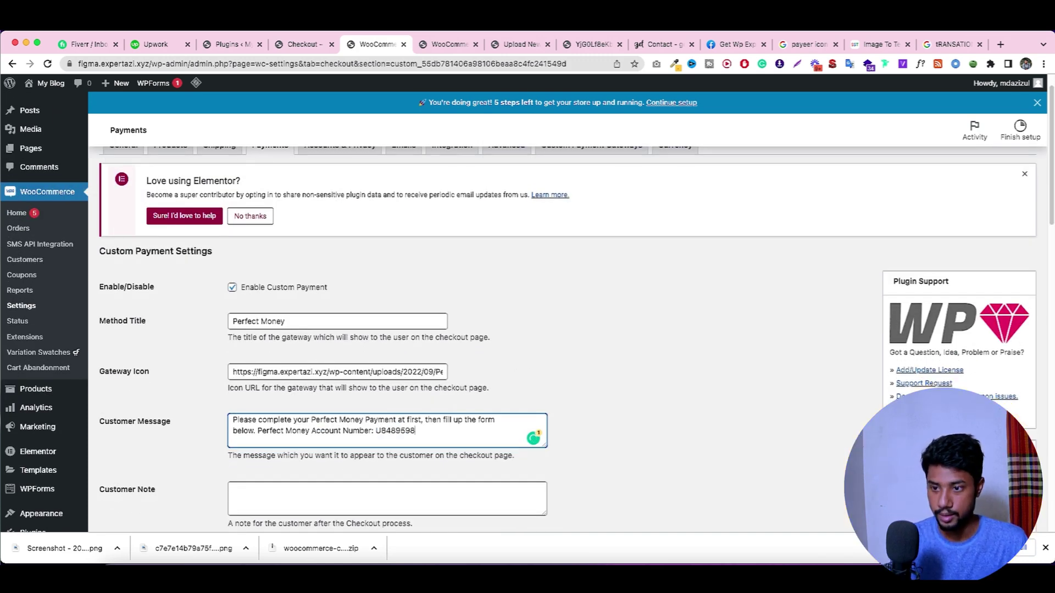
# Step: Fill in the Perfect Money account number and set the order status to On hold
pyautogui.scroll(-10, 314, 281)
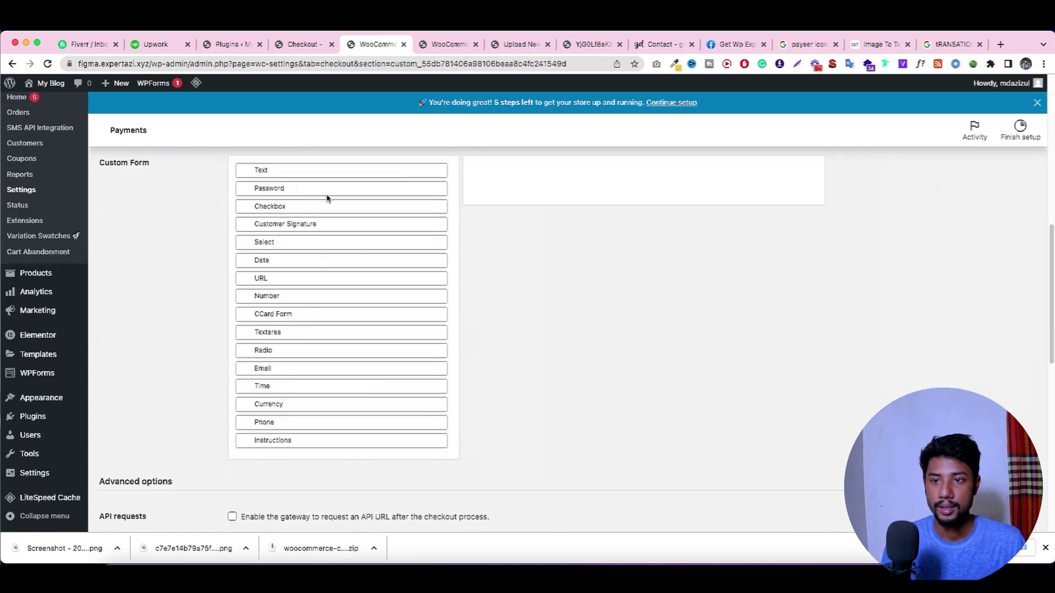
pyautogui.click(301, 224)
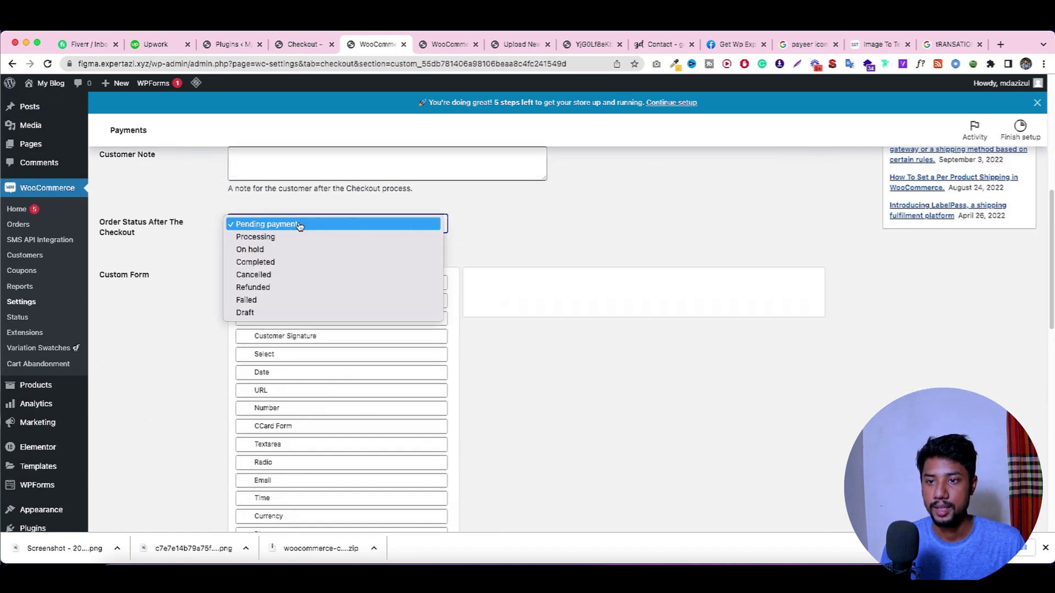
pyautogui.click(286, 254)
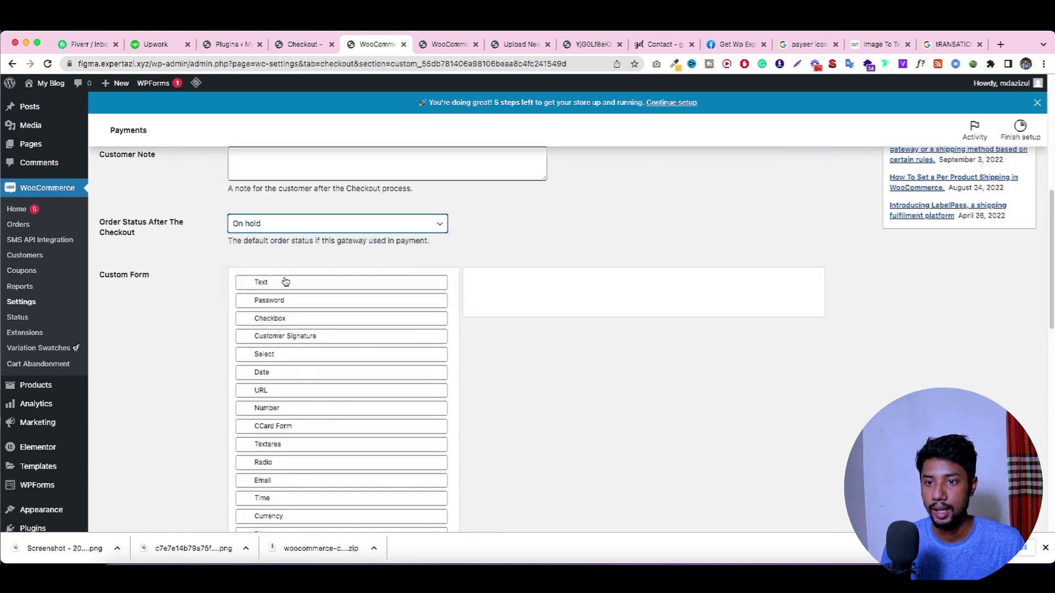
# Step: Add a Text field and copy the 'Transaction ID' field name from the Payeer gateway
pyautogui.click(286, 282)
pyautogui.click(448, 48)
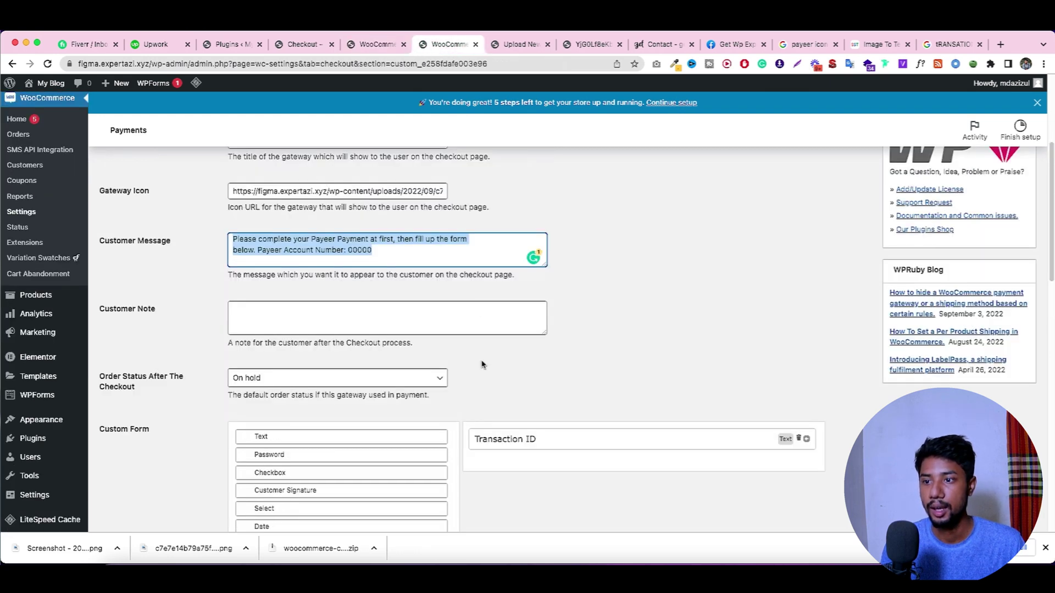
pyautogui.scroll(-3, 482, 365)
pyautogui.click(537, 333)
pyautogui.moveTo(479, 368); pyautogui.dragTo(518, 368)
pyautogui.rightClick(517, 369)
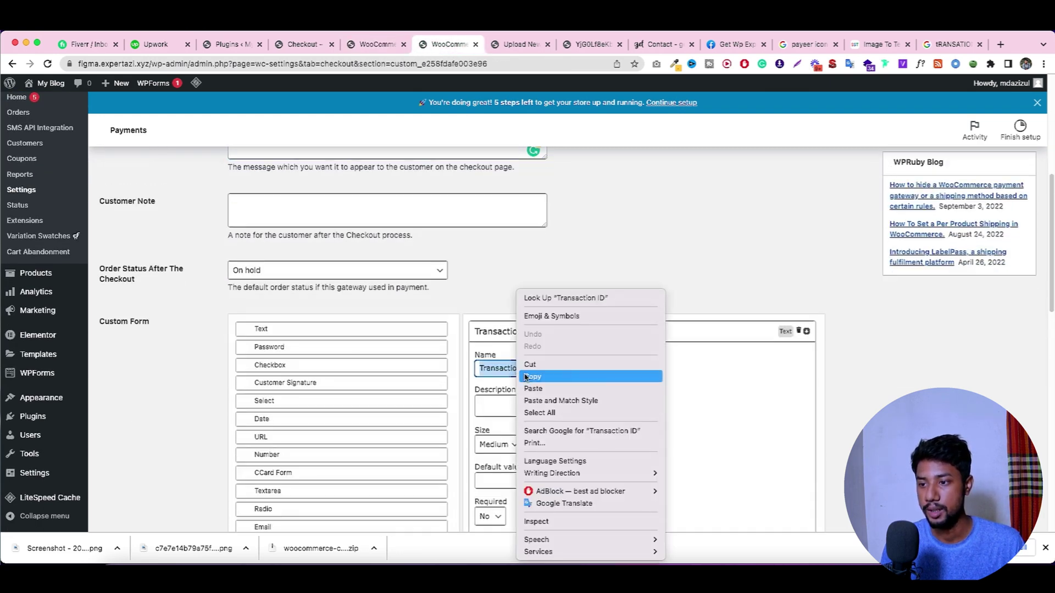
pyautogui.click(530, 377)
# Step: Name the new field Transaction ID and save the Perfect Money settings
pyautogui.hotkey('ctrl', 'shift', 'Tab')
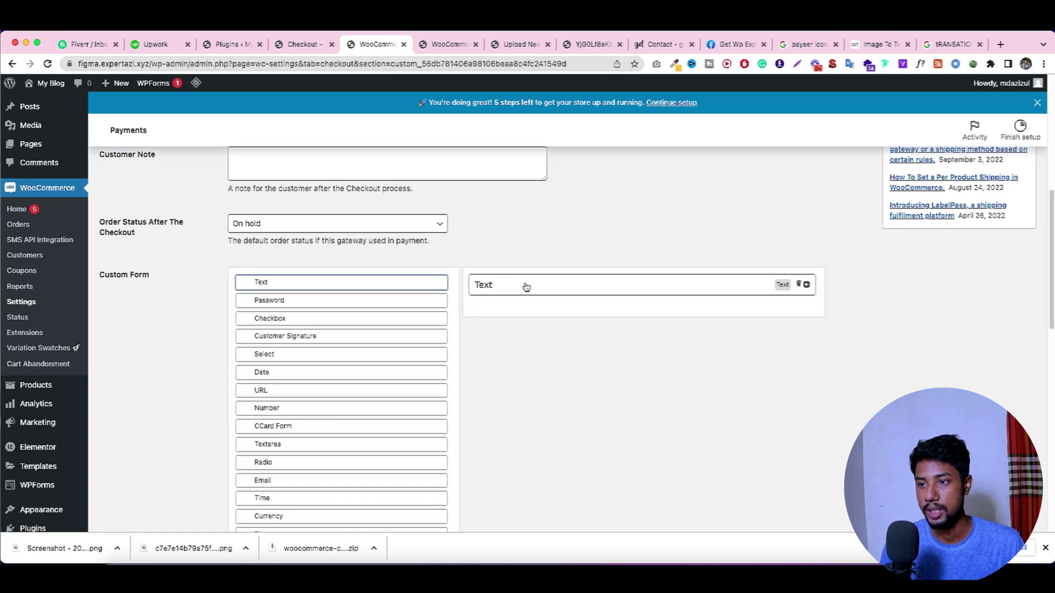
pyautogui.click(526, 286)
pyautogui.click(517, 323)
pyautogui.hotkey('ctrl', 'v')
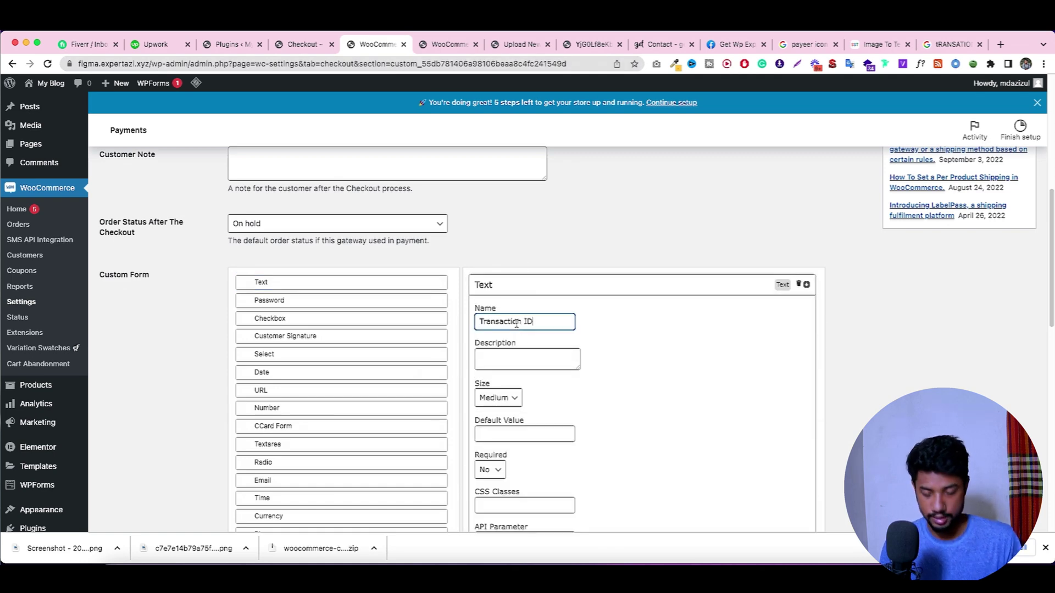
pyautogui.press('Tab')
pyautogui.scroll(-15, 647, 352)
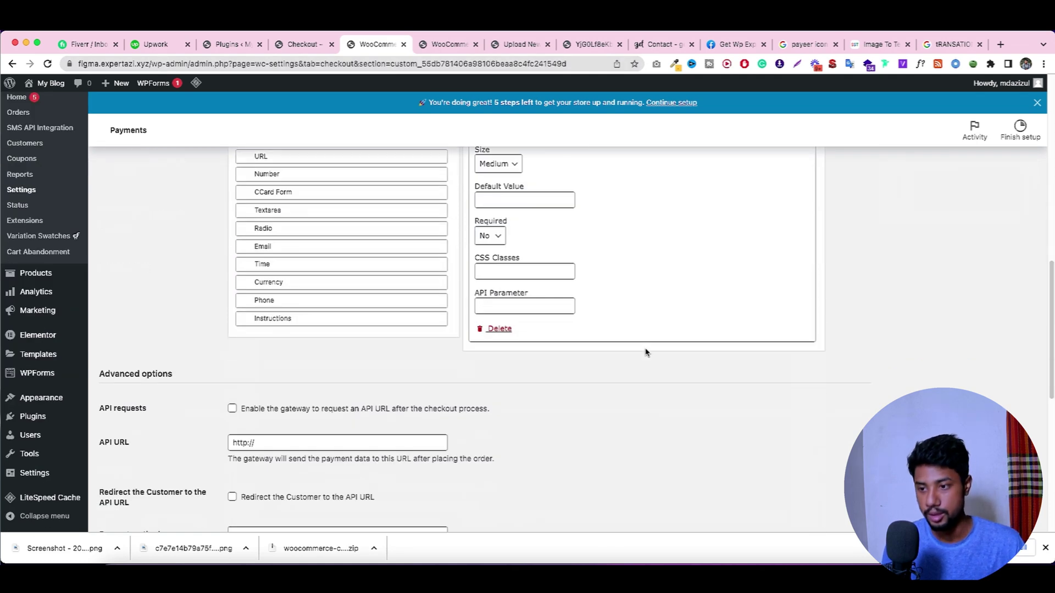
pyautogui.click(126, 473)
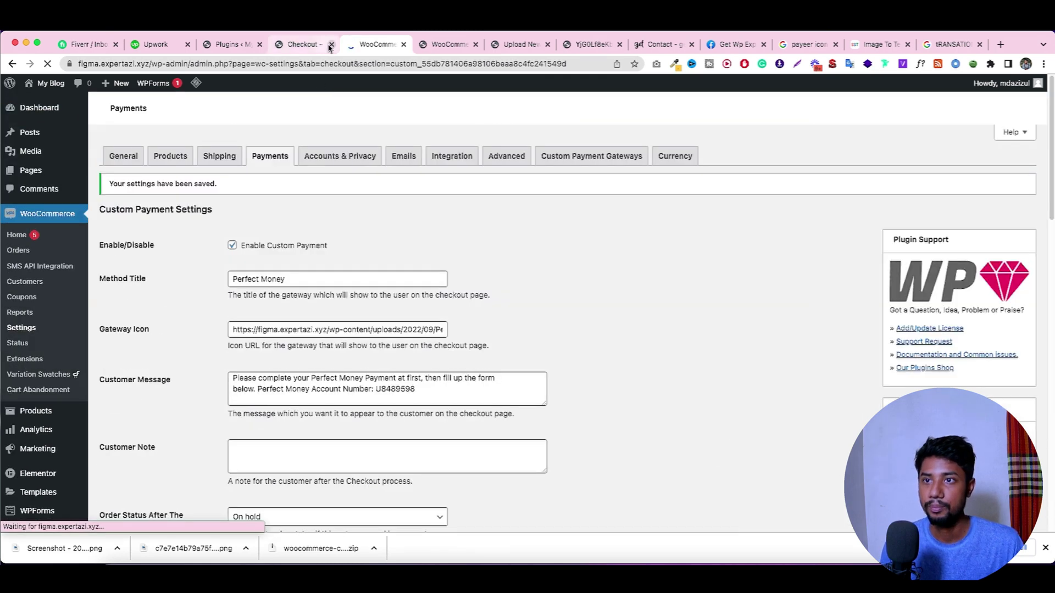
# Step: In the WOOCS payment rules, allow USD for Perfect Money and save
pyautogui.click(687, 157)
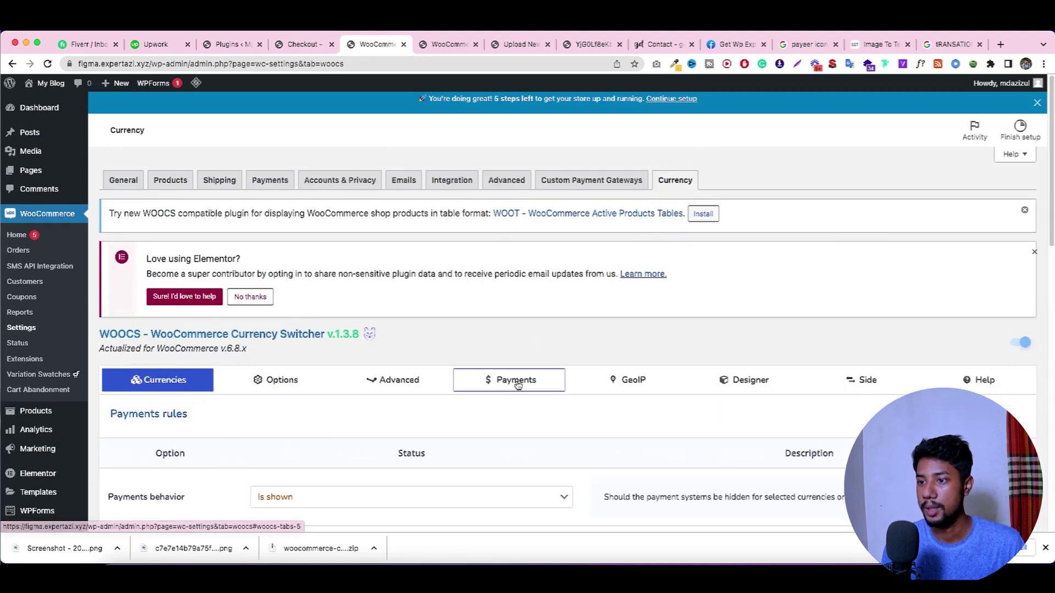
pyautogui.click(514, 379)
pyautogui.scroll(-8, 537, 299)
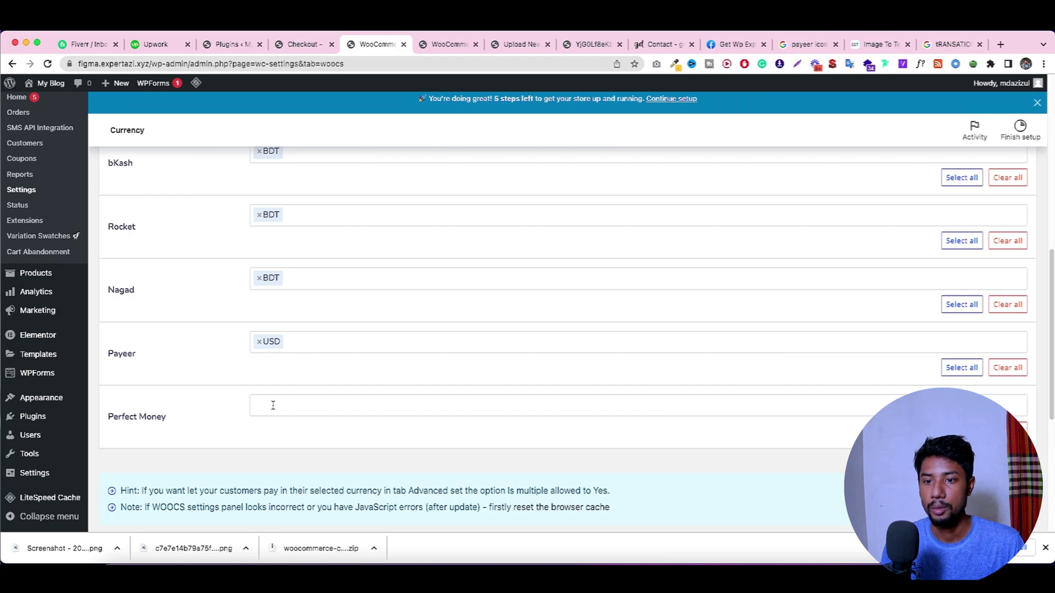
pyautogui.click(273, 406)
pyautogui.click(275, 427)
pyautogui.scroll(-5, 280, 406)
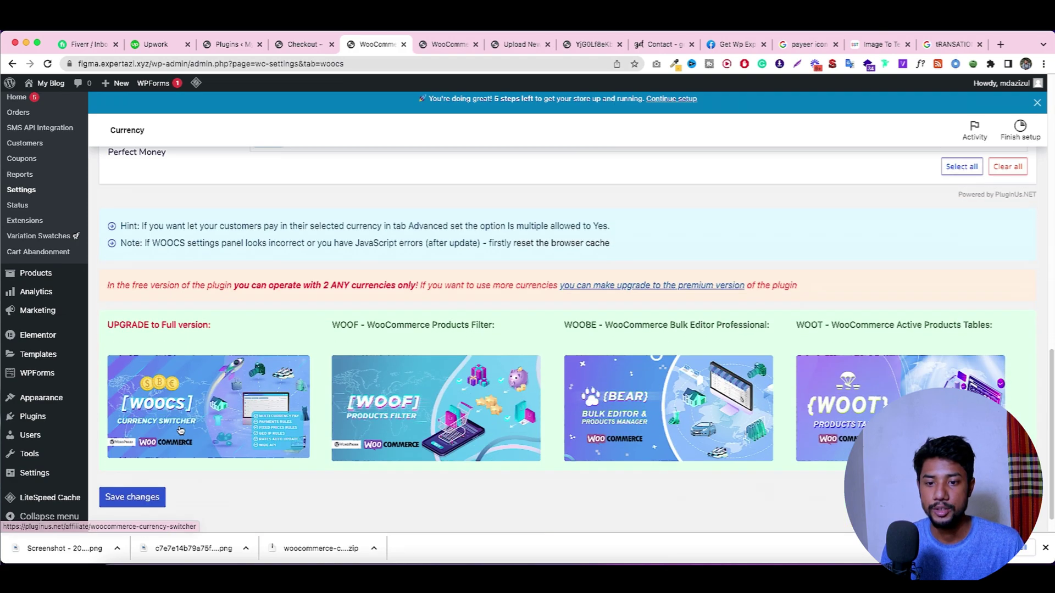
pyautogui.click(131, 469)
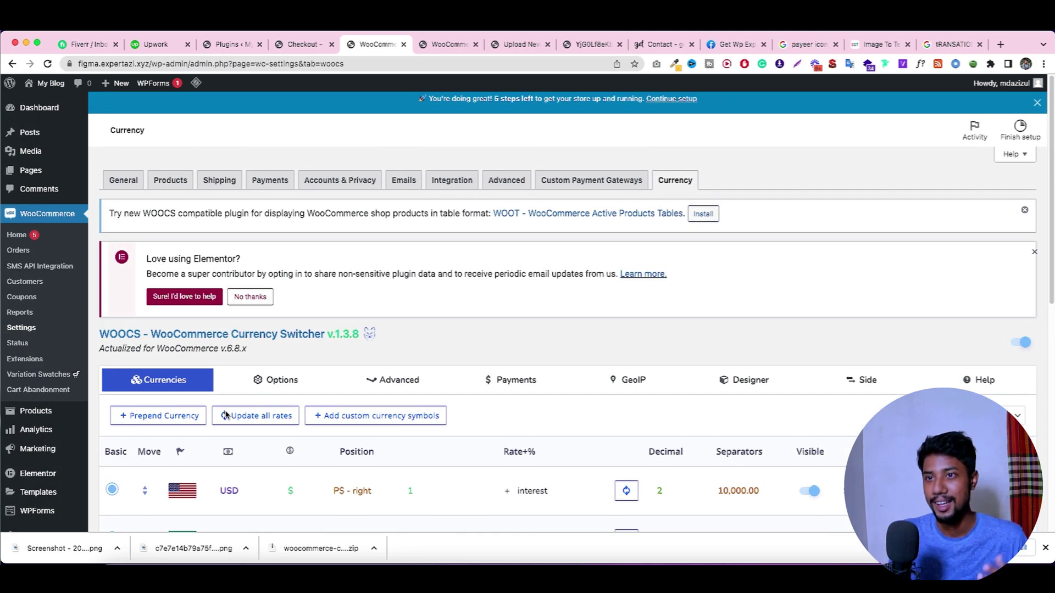
# Step: Review the Payeer gateway's settings page
pyautogui.click(231, 44)
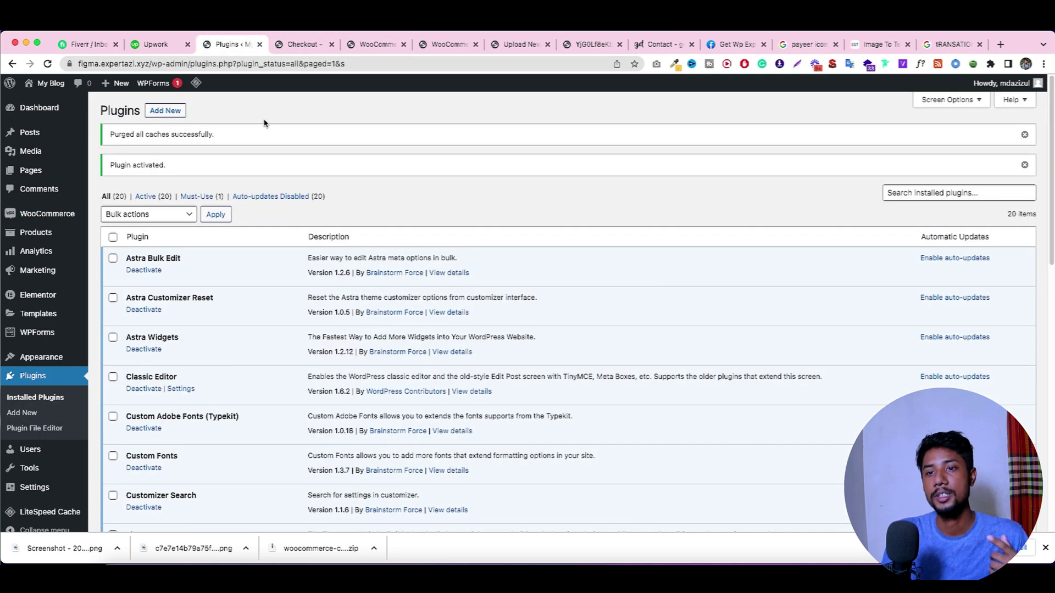
pyautogui.click(297, 46)
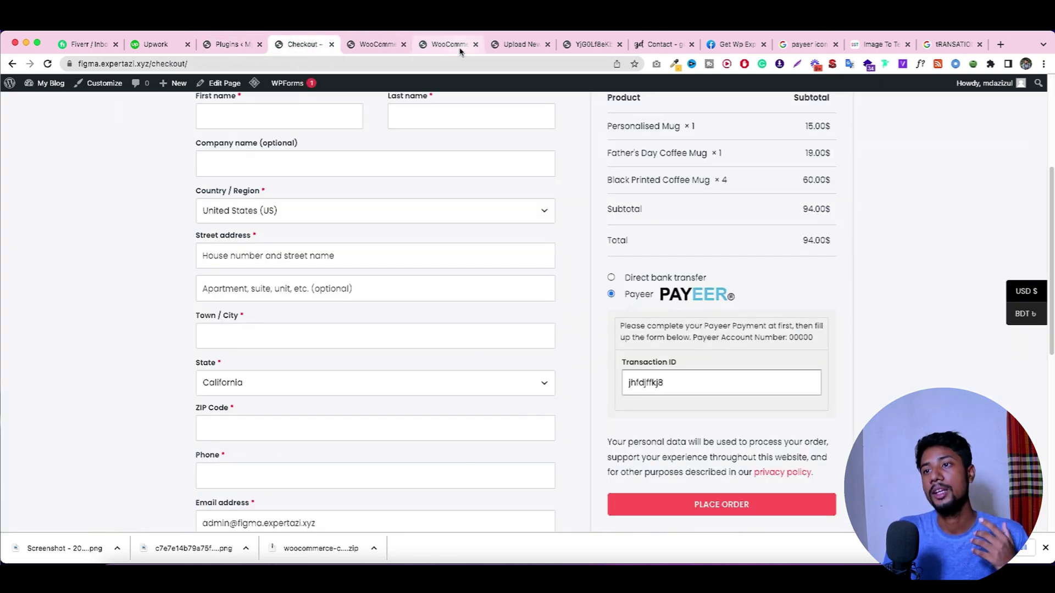
pyautogui.click(456, 46)
pyautogui.scroll(-10, 468, 285)
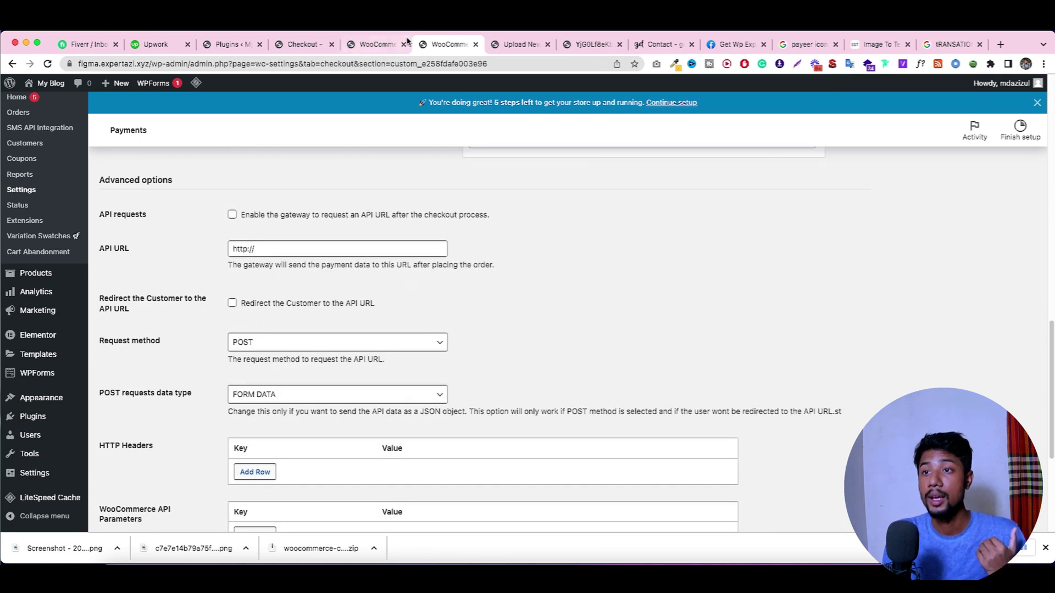
pyautogui.scroll(7, 443, 251)
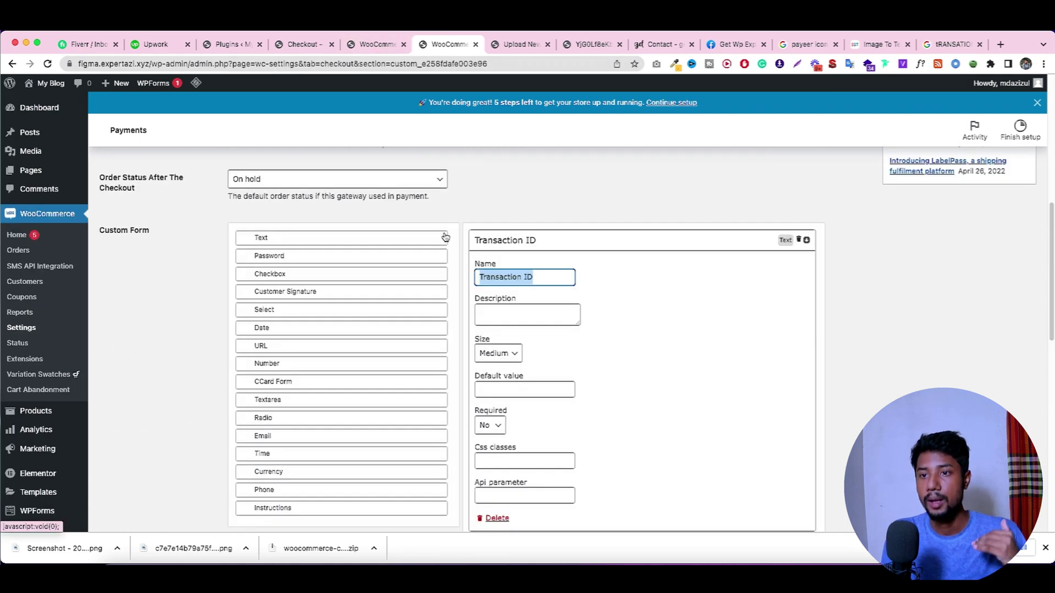
pyautogui.scroll(4, 445, 238)
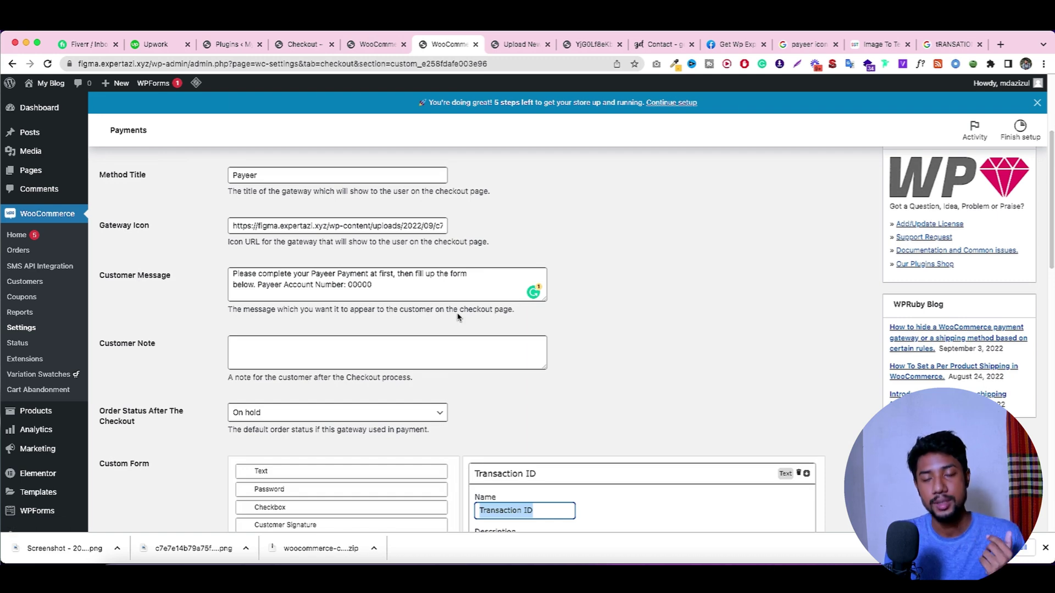
pyautogui.scroll(4, 457, 317)
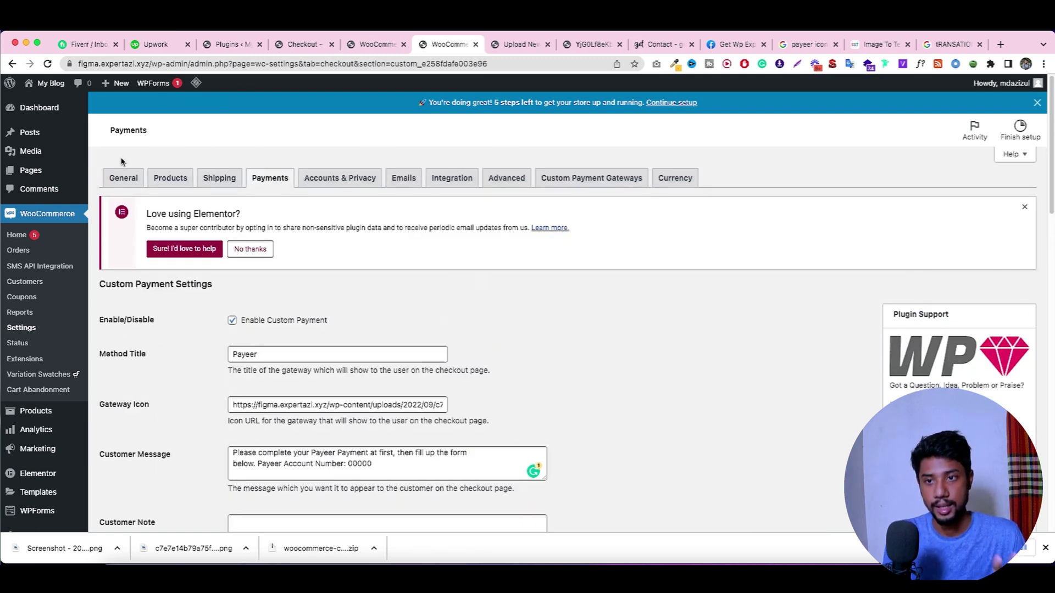
pyautogui.scroll(-20, 273, 195)
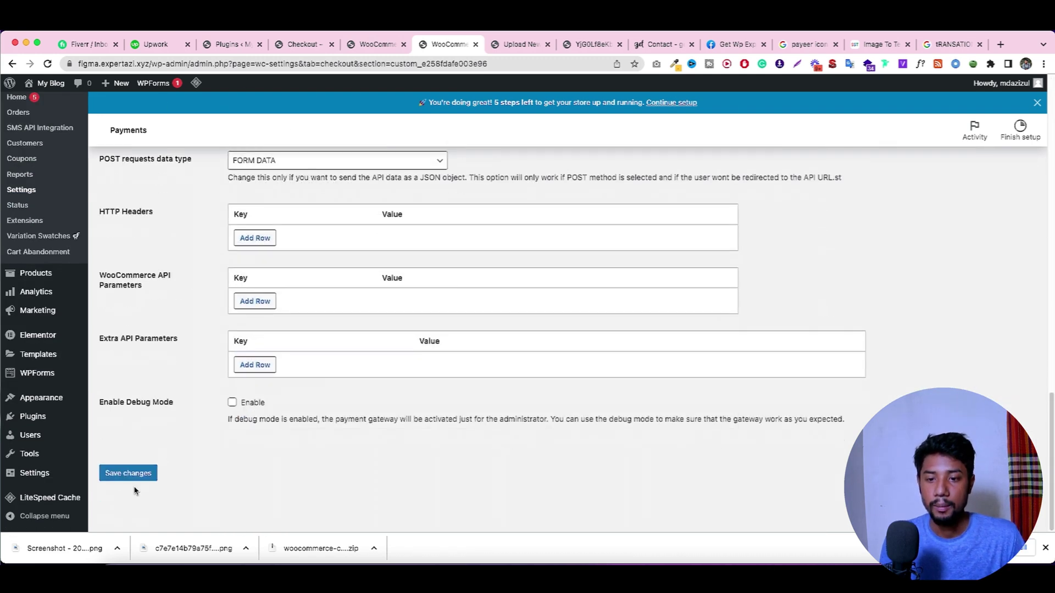
pyautogui.scroll(20, 352, 307)
# Step: Check the Payments list, then return to the checkout showing Payeer for a 94.00$ order
pyautogui.click(279, 184)
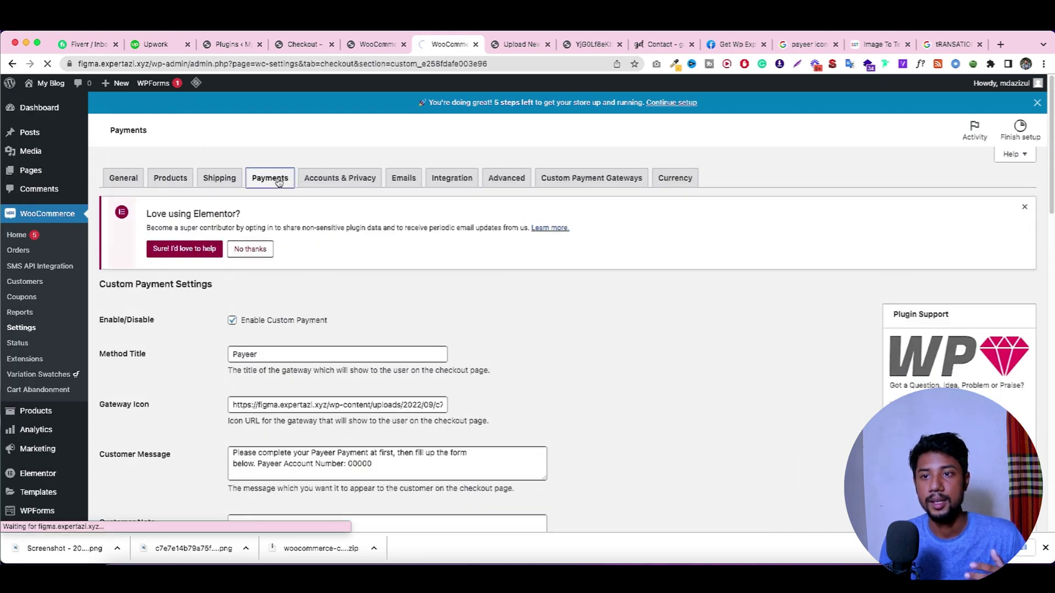
pyautogui.scroll(-5, 336, 255)
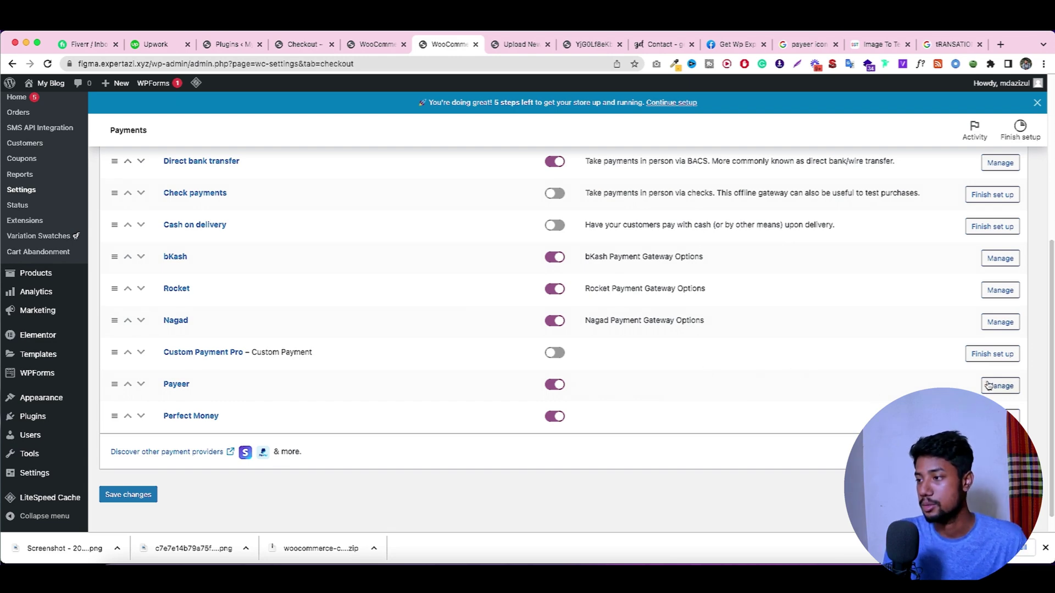
pyautogui.scroll(4, 582, 231)
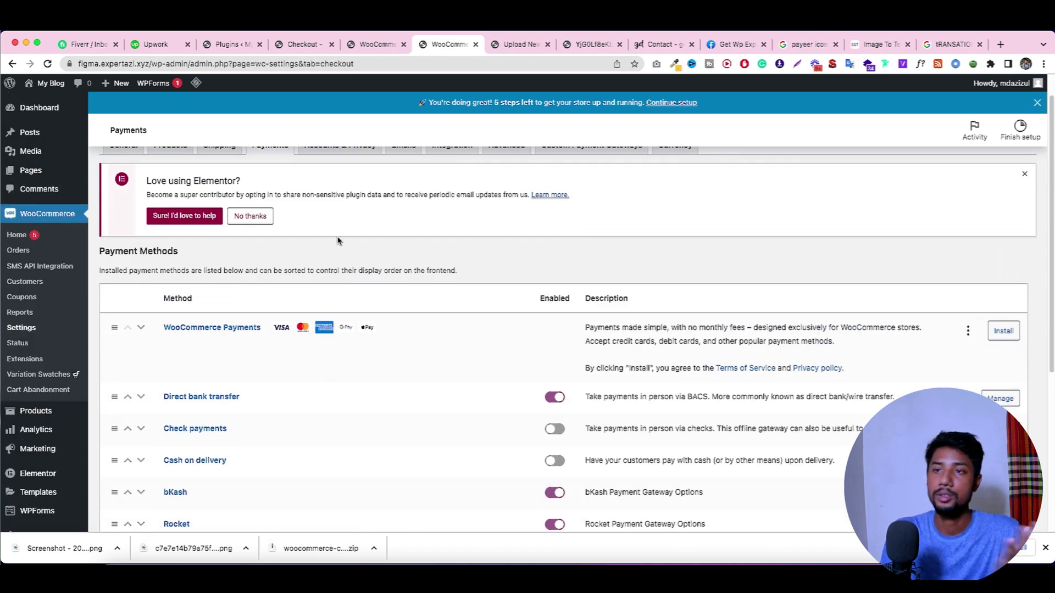
pyautogui.click(227, 44)
pyautogui.click(297, 44)
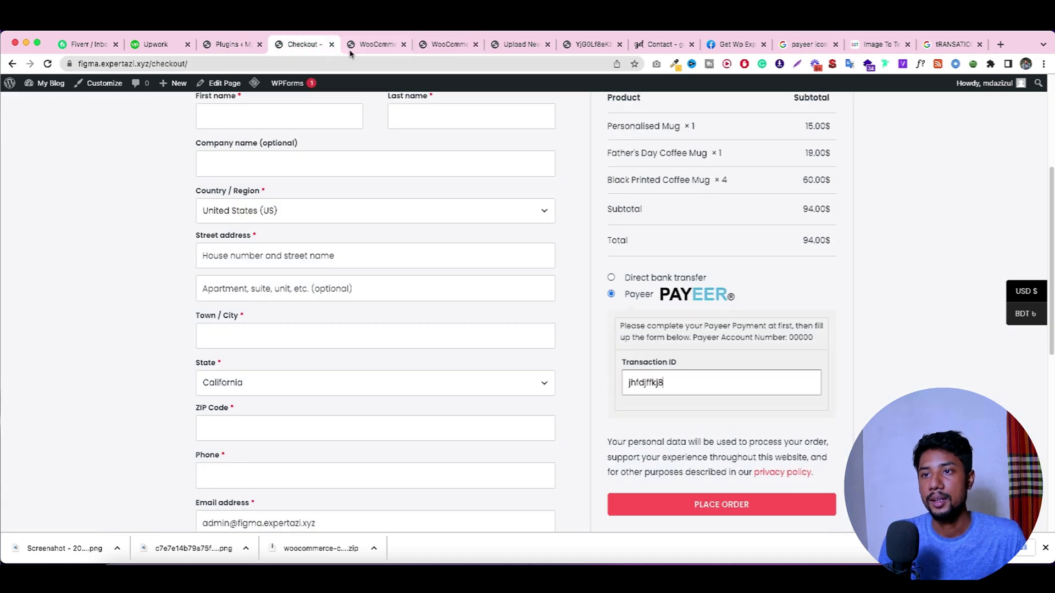
# Step: Reload the checkout and select Perfect Money to see its logo, instructions and Transaction ID field
pyautogui.click(49, 64)
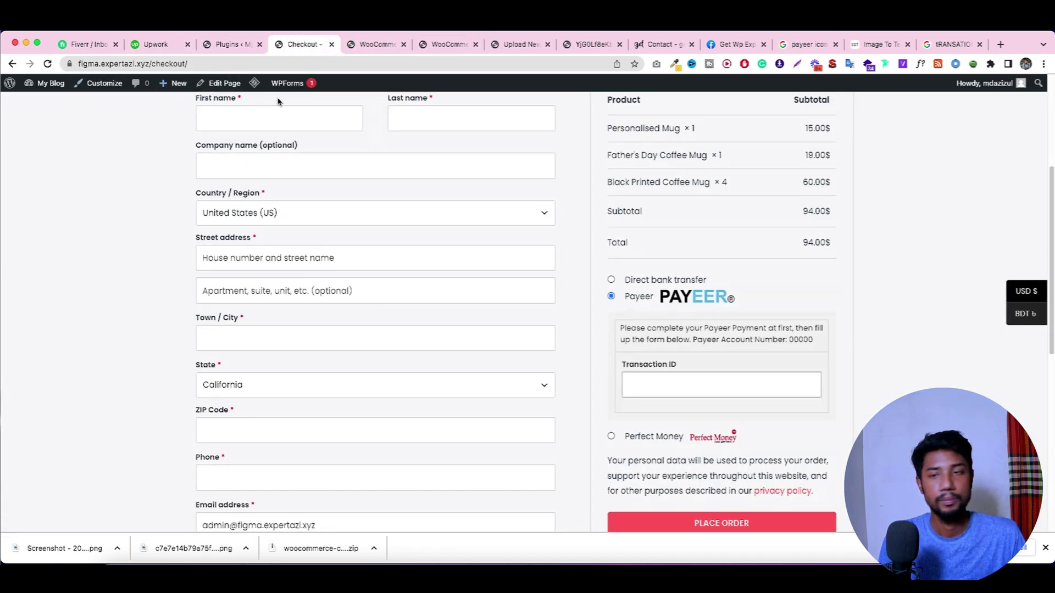
pyautogui.scroll(-3, 709, 324)
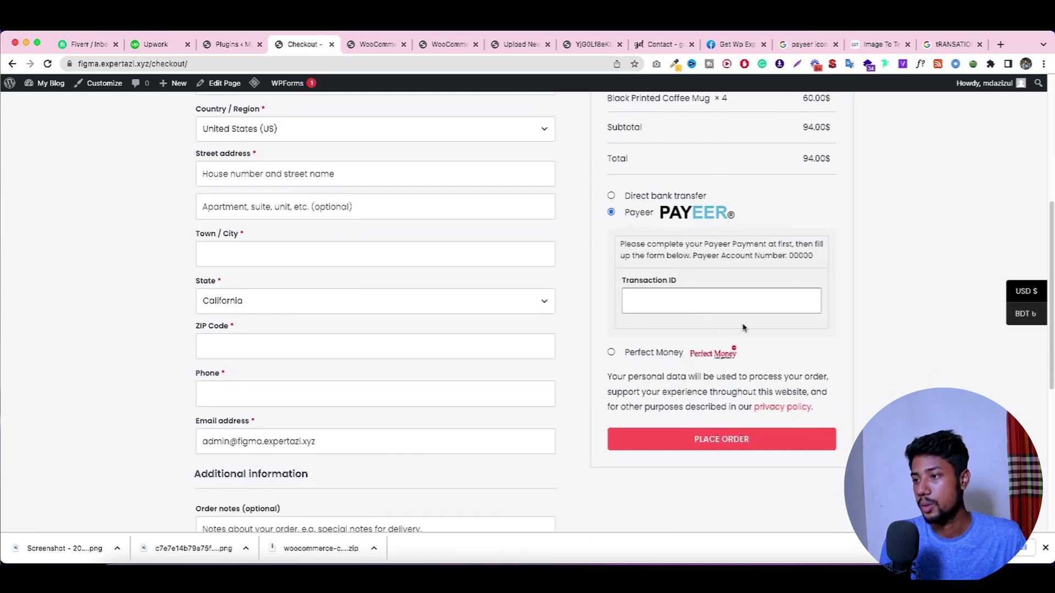
pyautogui.click(668, 355)
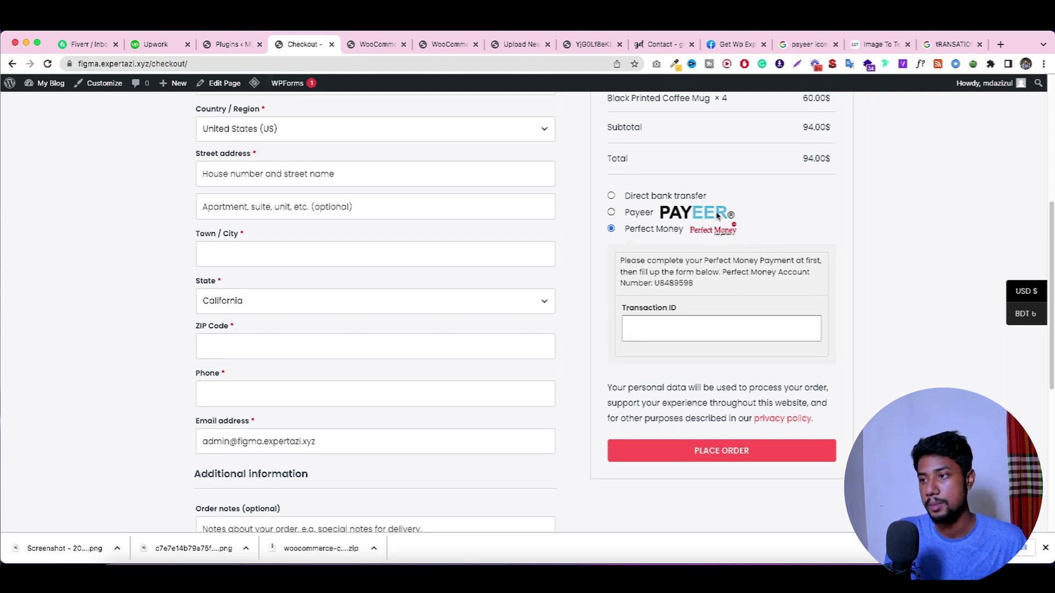
pyautogui.click(999, 45)
# Step: Load photopea.com in the new browser tab
pyautogui.write('photopea.com')
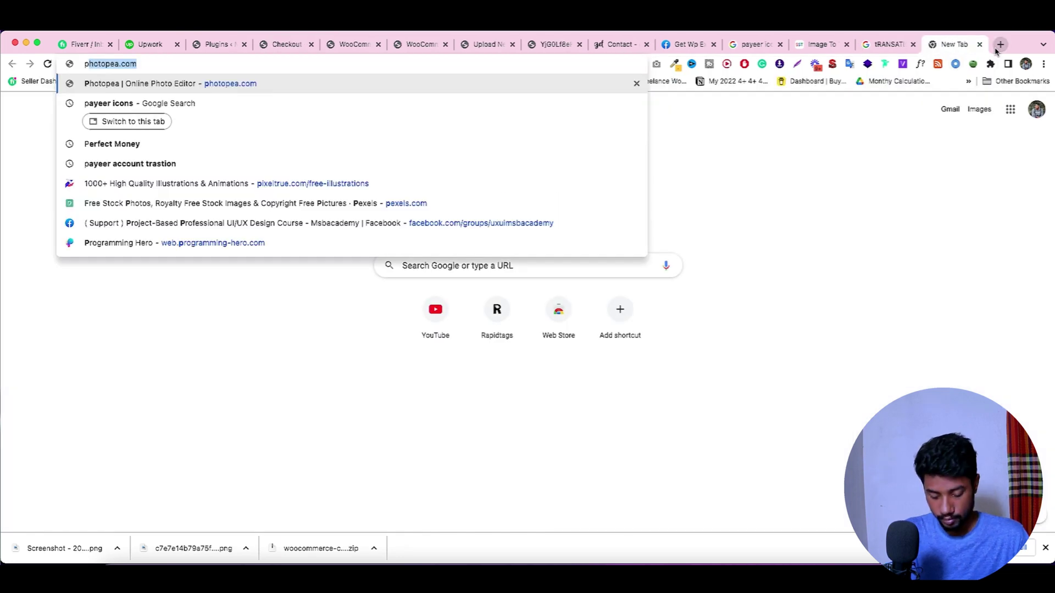
pyautogui.press('Return')
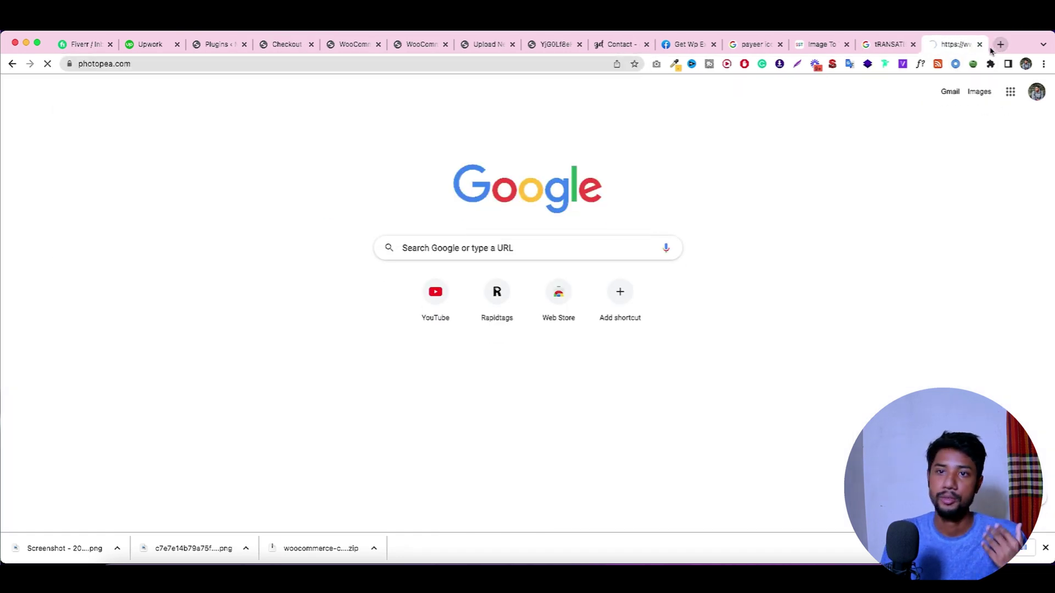
pyautogui.click(284, 47)
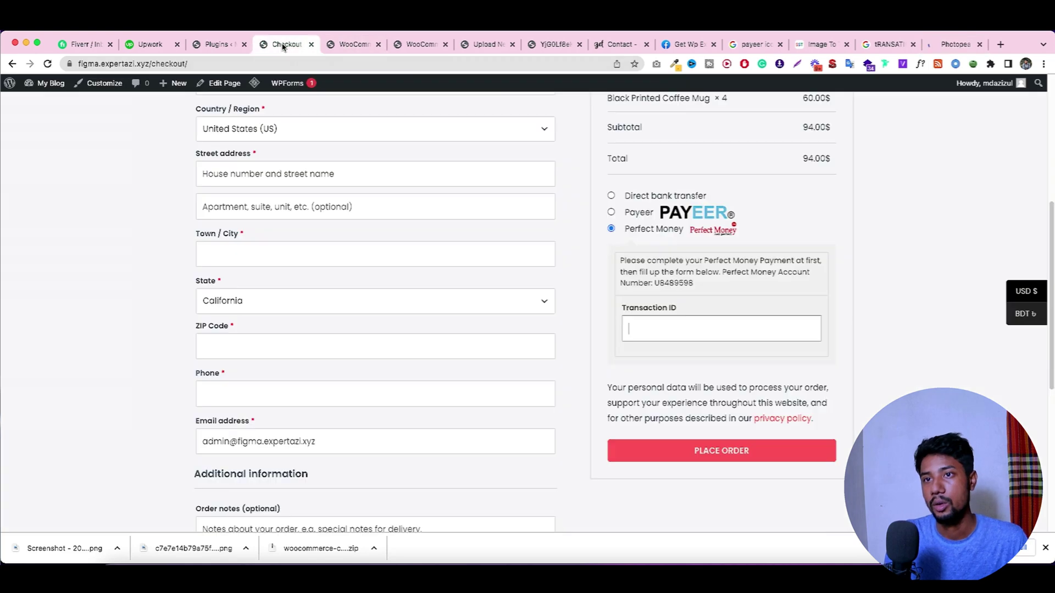
# Step: Try saving the Perfect Money logo, cancel the duplicate download, and check it in Finder Downloads
pyautogui.rightClick(717, 222)
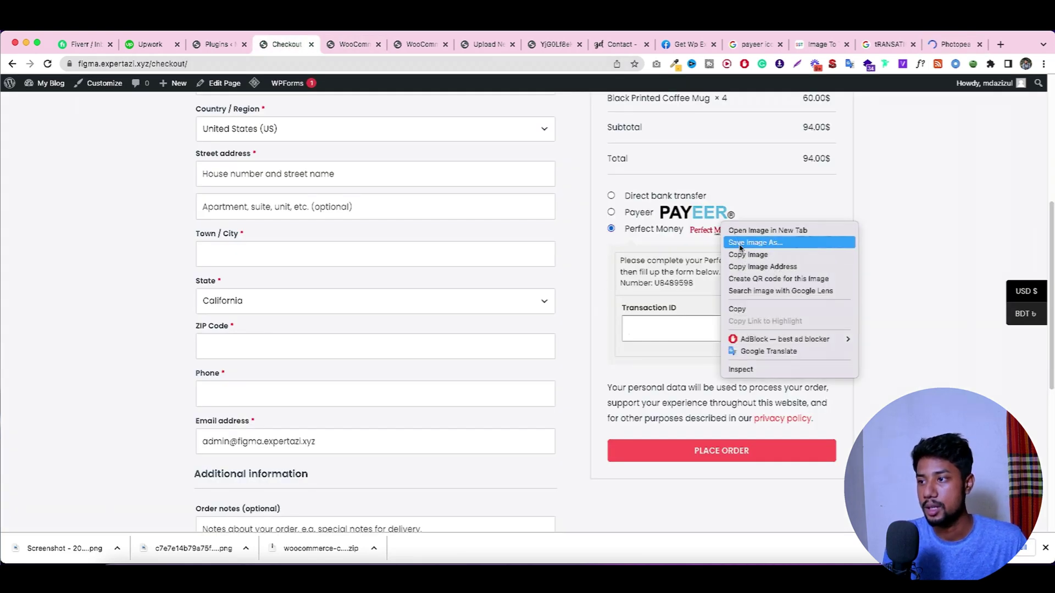
pyautogui.click(739, 242)
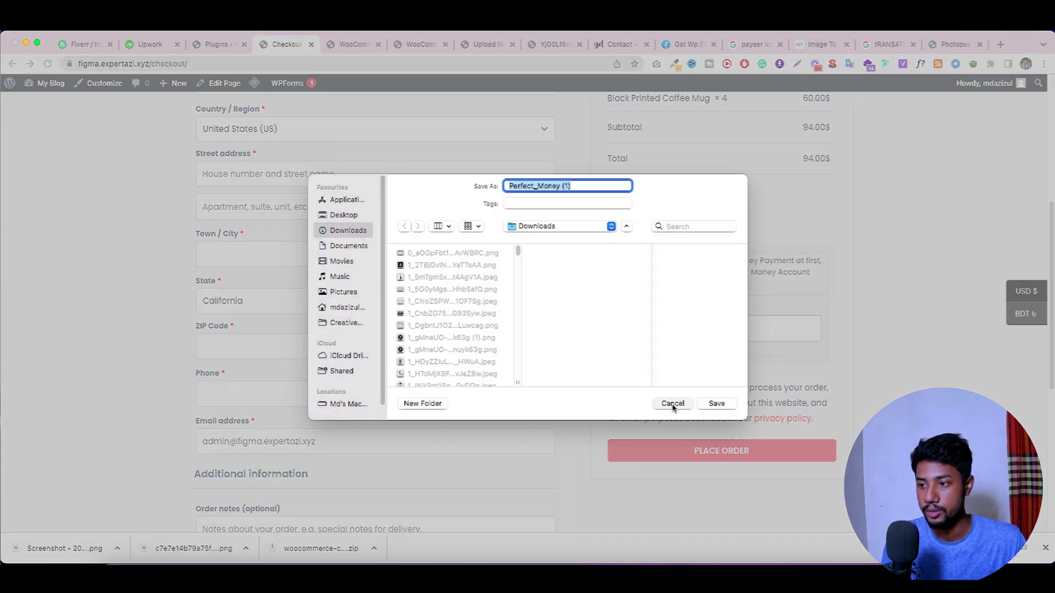
pyautogui.click(672, 404)
pyautogui.click(107, 572)
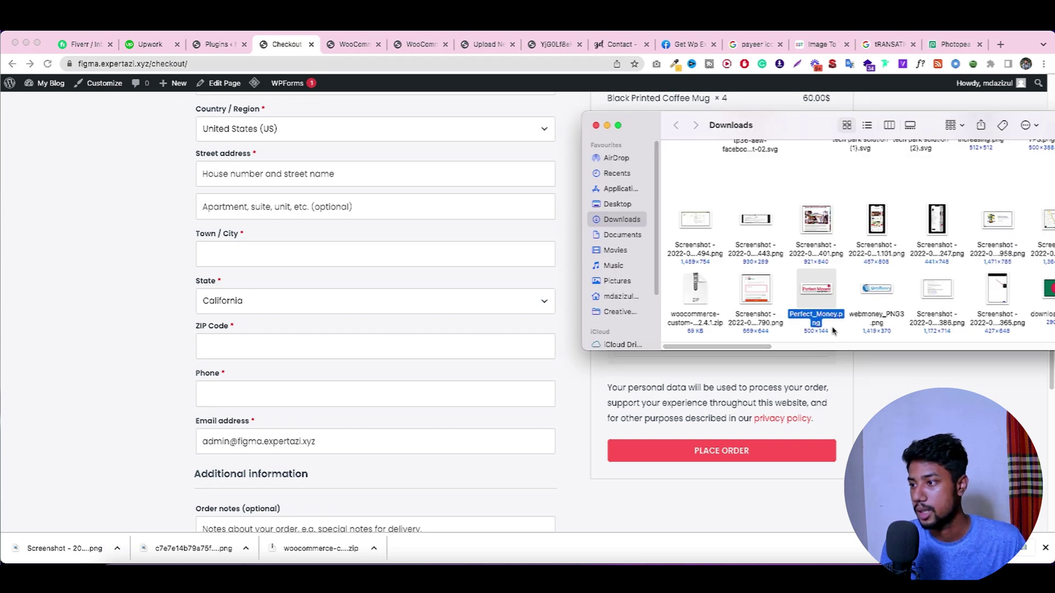
pyautogui.click(934, 39)
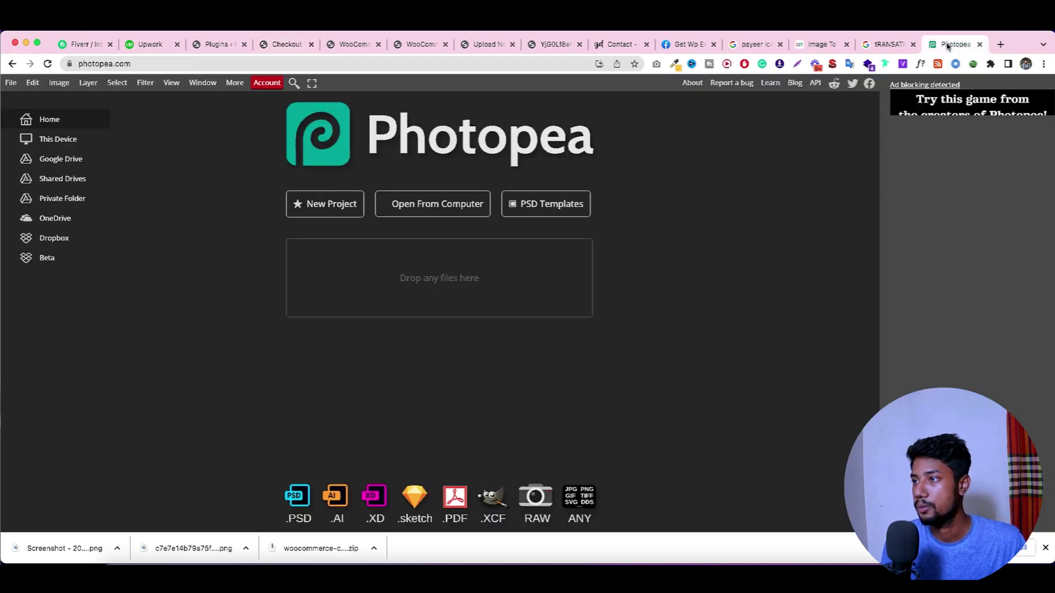
# Step: Create a blank 500 × 720 document named 144payeer
pyautogui.click(11, 83)
pyautogui.click(23, 98)
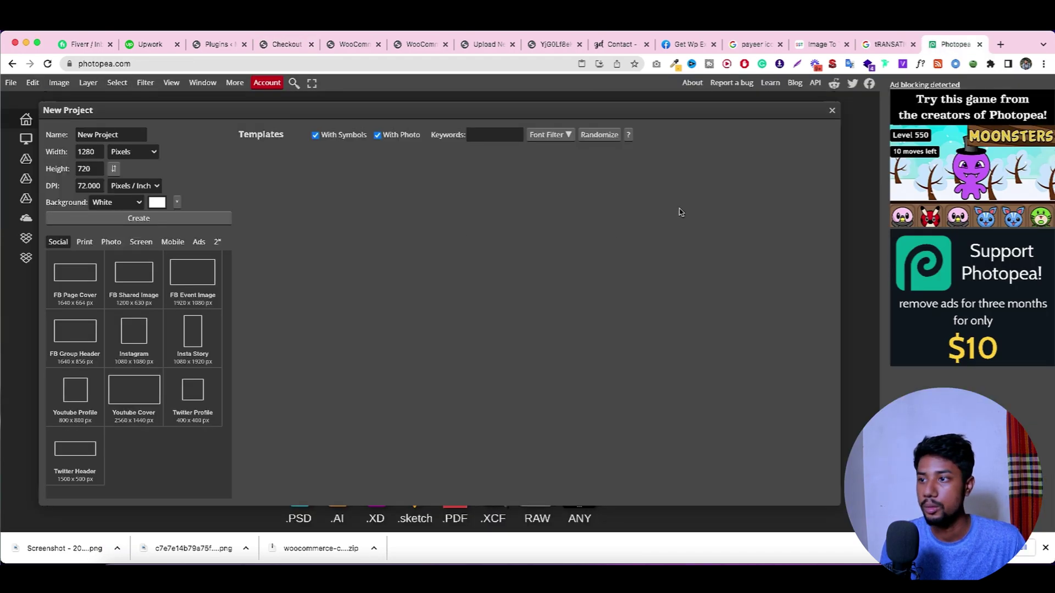
pyautogui.click(115, 134)
pyautogui.tripleClick(115, 135)
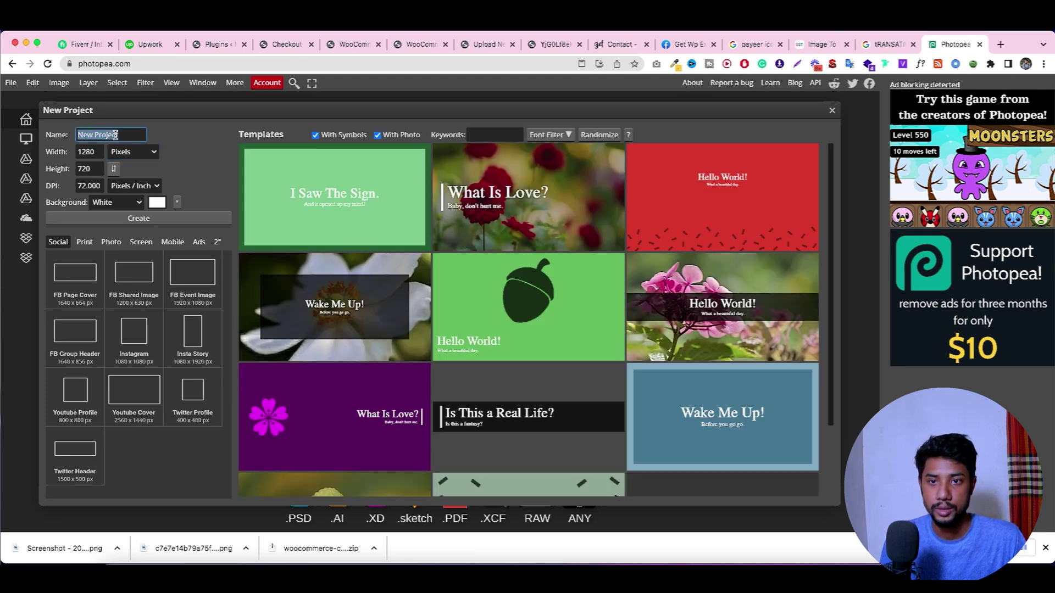
pyautogui.write('pm')
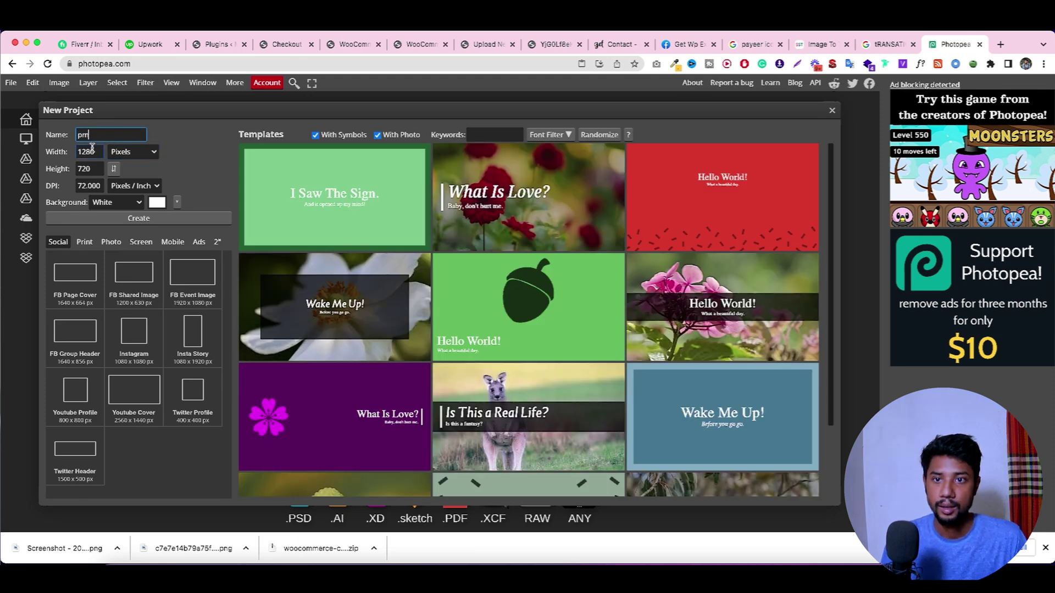
pyautogui.click(89, 147)
pyautogui.write('500')
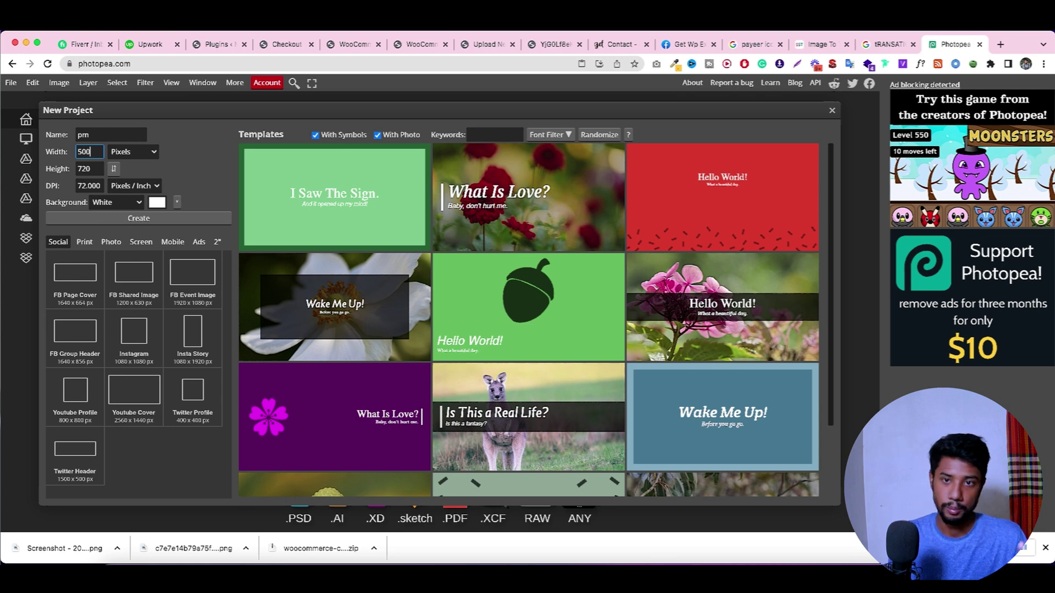
pyautogui.click(99, 166)
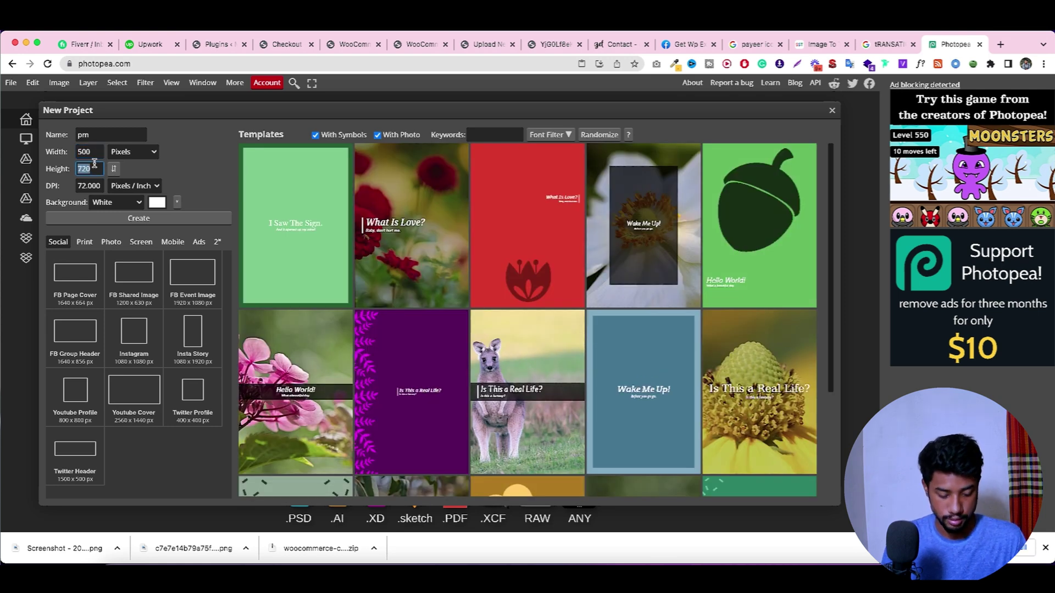
pyautogui.click(104, 135)
pyautogui.write('144')
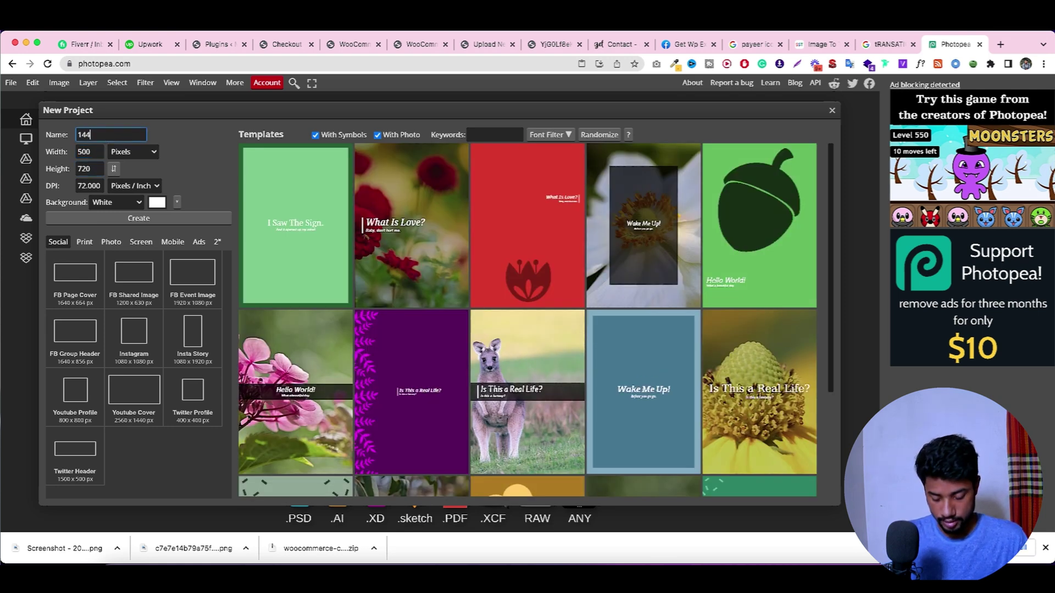
pyautogui.write('payeer')
pyautogui.click(151, 220)
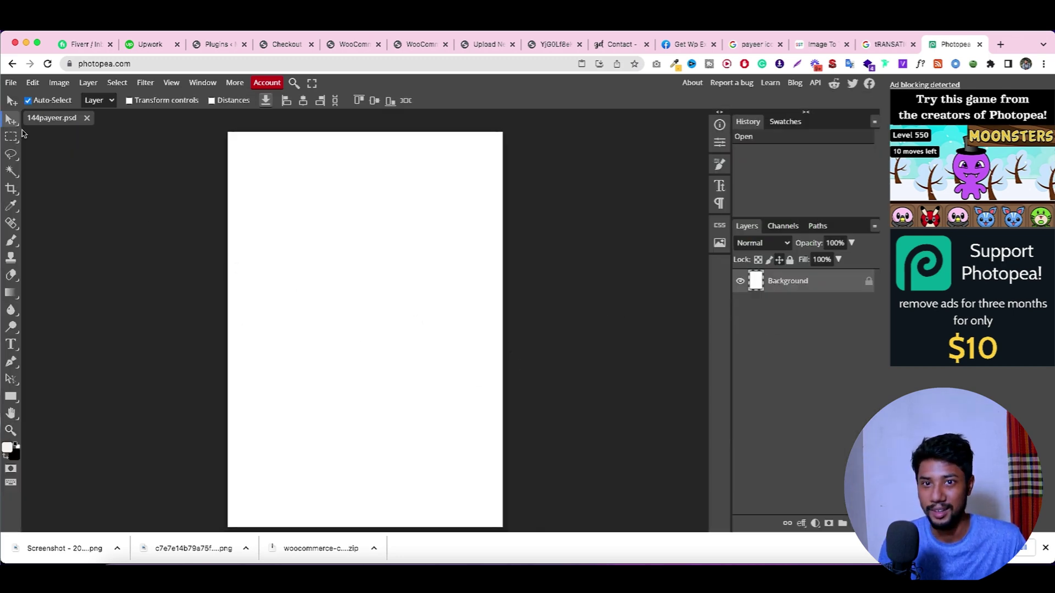
# Step: Start another new project and set its height to 144 pixels
pyautogui.click(10, 82)
pyautogui.click(24, 101)
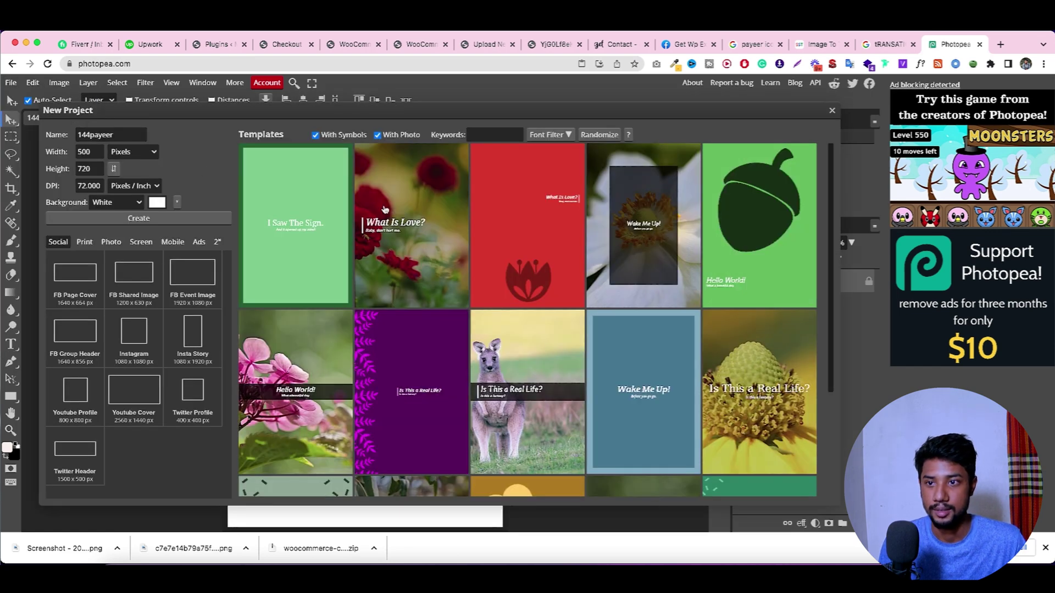
pyautogui.click(92, 168)
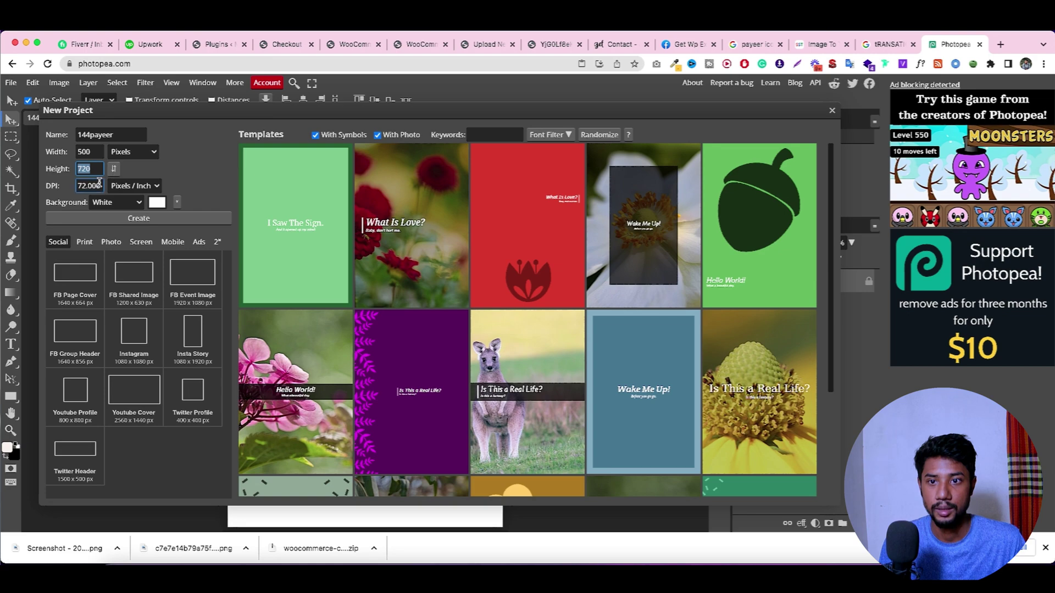
pyautogui.write('144')
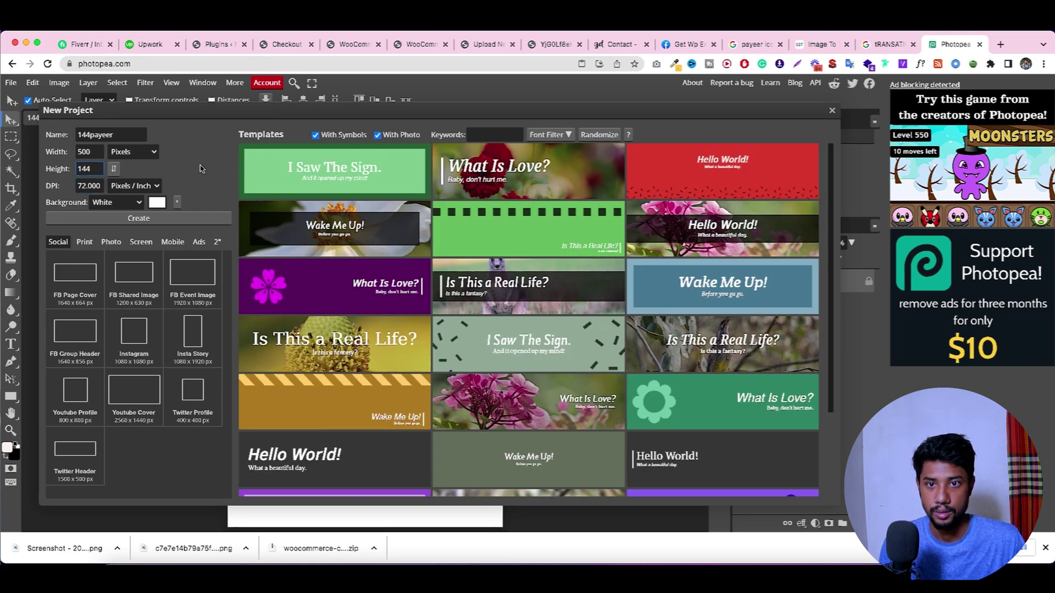
# Step: Create the 500 × 144 document and hide its white Background layer for transparency
pyautogui.click(148, 222)
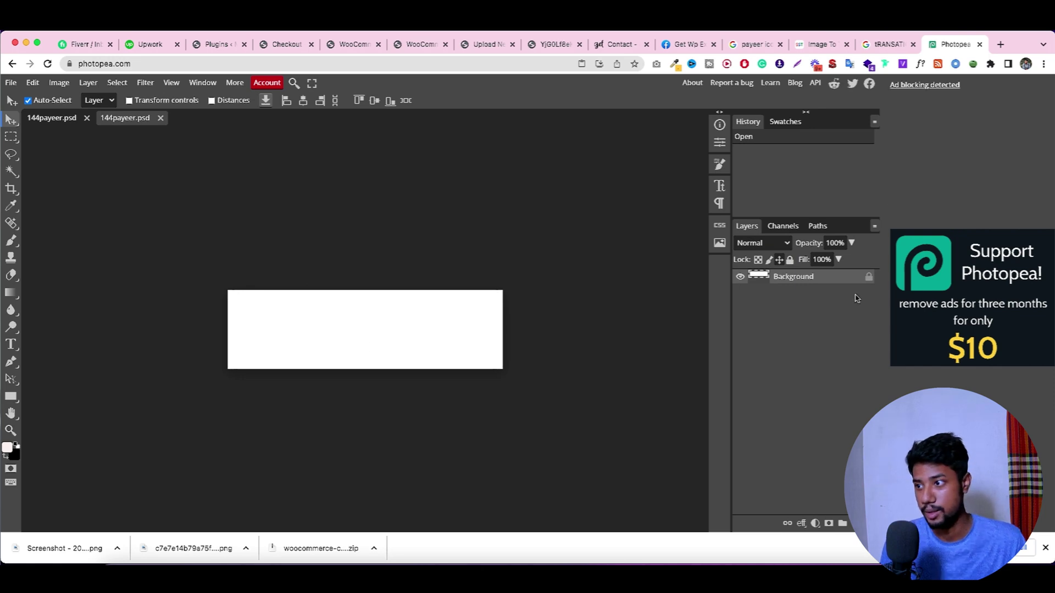
pyautogui.click(740, 278)
pyautogui.click(739, 277)
pyautogui.click(740, 277)
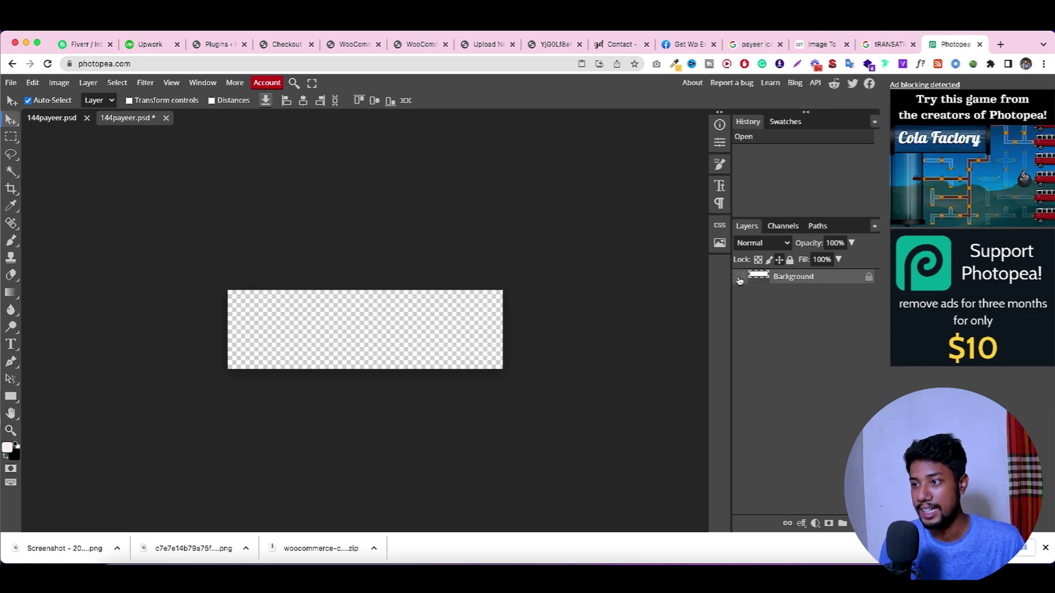
pyautogui.click(739, 278)
pyautogui.click(739, 279)
pyautogui.click(740, 278)
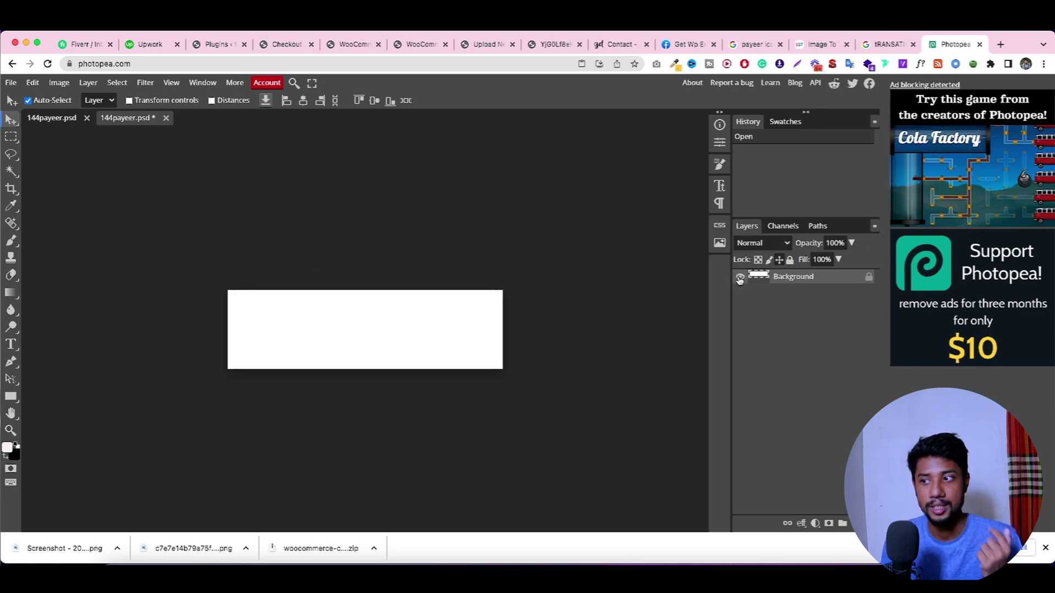
pyautogui.click(739, 279)
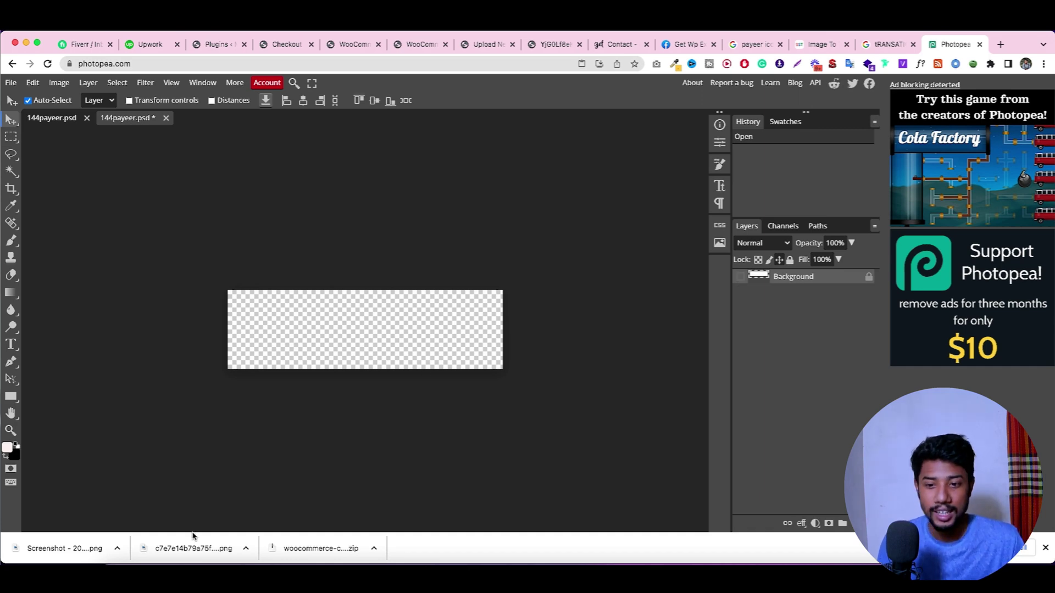
# Step: Place the Payeer logo on the canvas and export it as 144payeer.png
pyautogui.moveTo(195, 541); pyautogui.dragTo(312, 339)
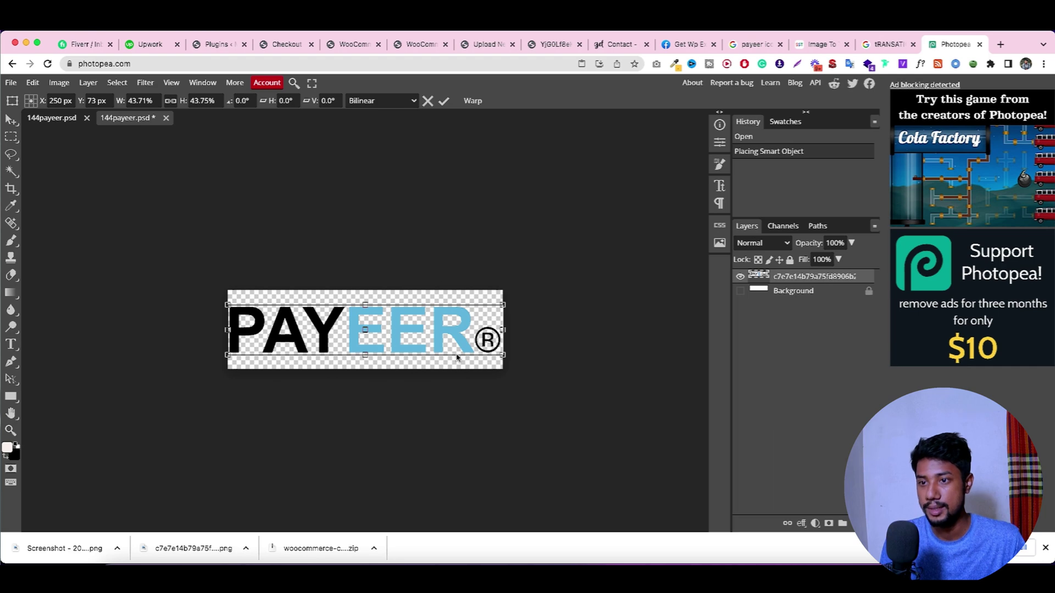
pyautogui.click(443, 101)
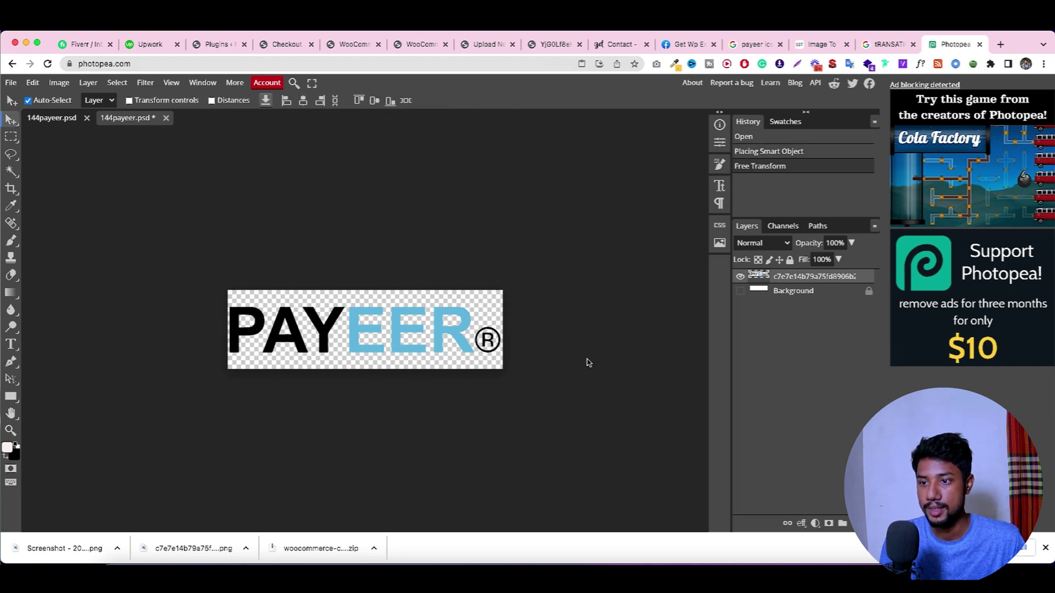
pyautogui.click(11, 83)
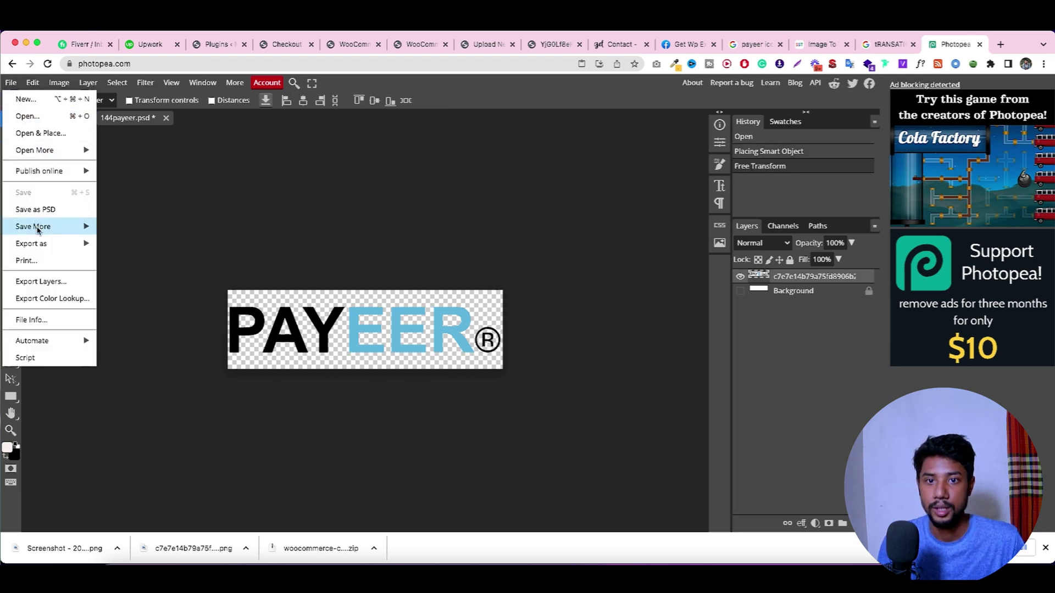
pyautogui.moveTo(42, 234)
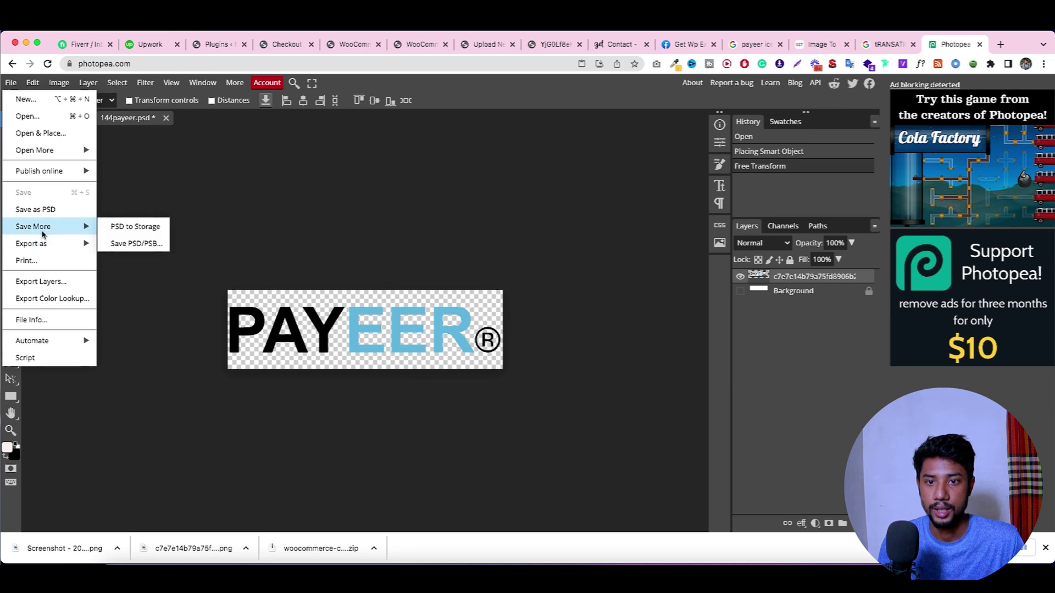
pyautogui.click(118, 245)
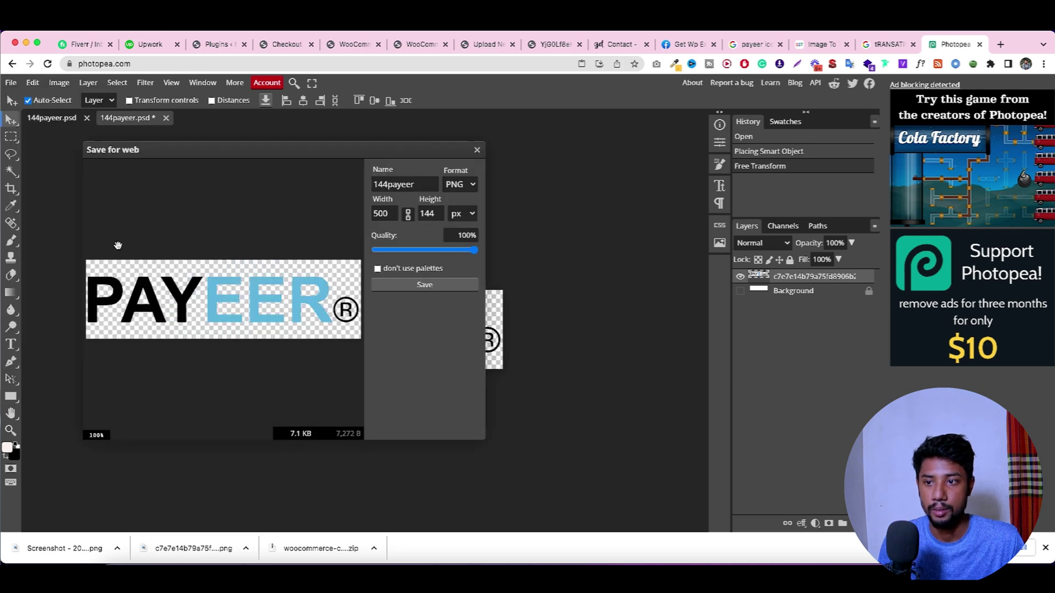
pyautogui.moveTo(474, 250); pyautogui.dragTo(470, 251)
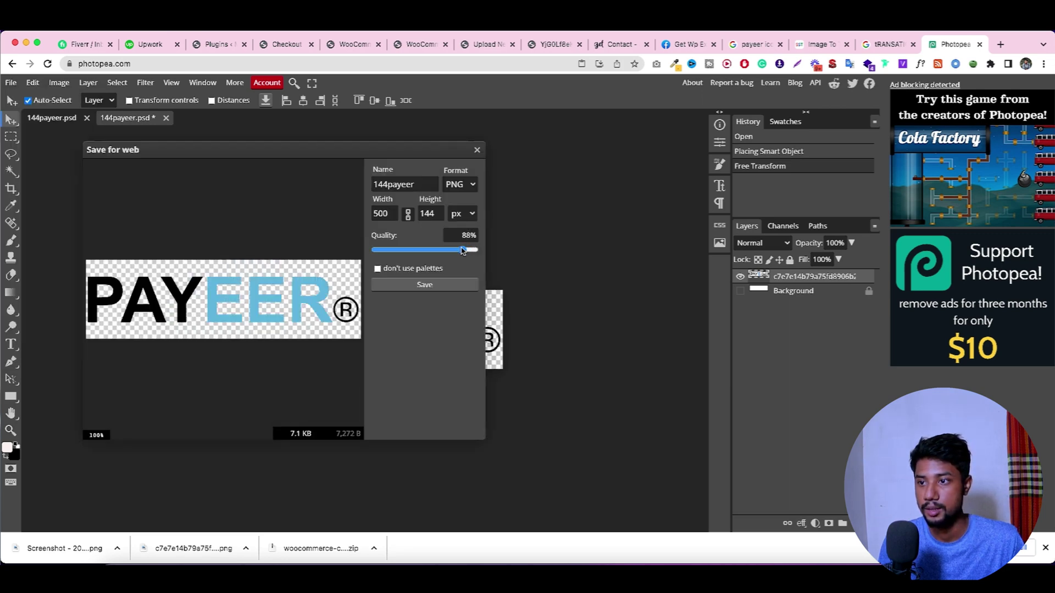
pyautogui.click(443, 285)
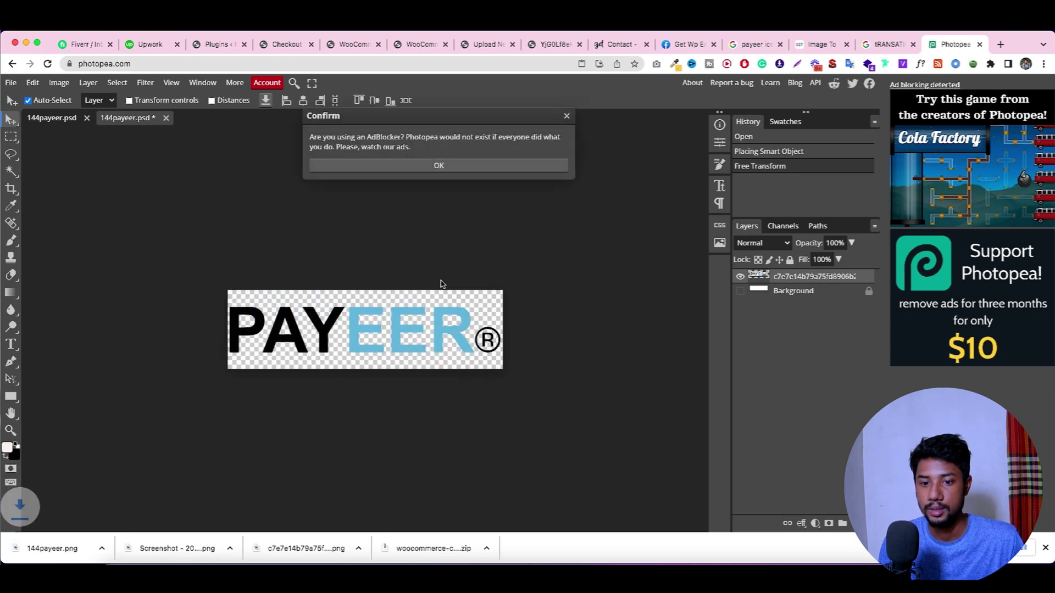
pyautogui.click(486, 45)
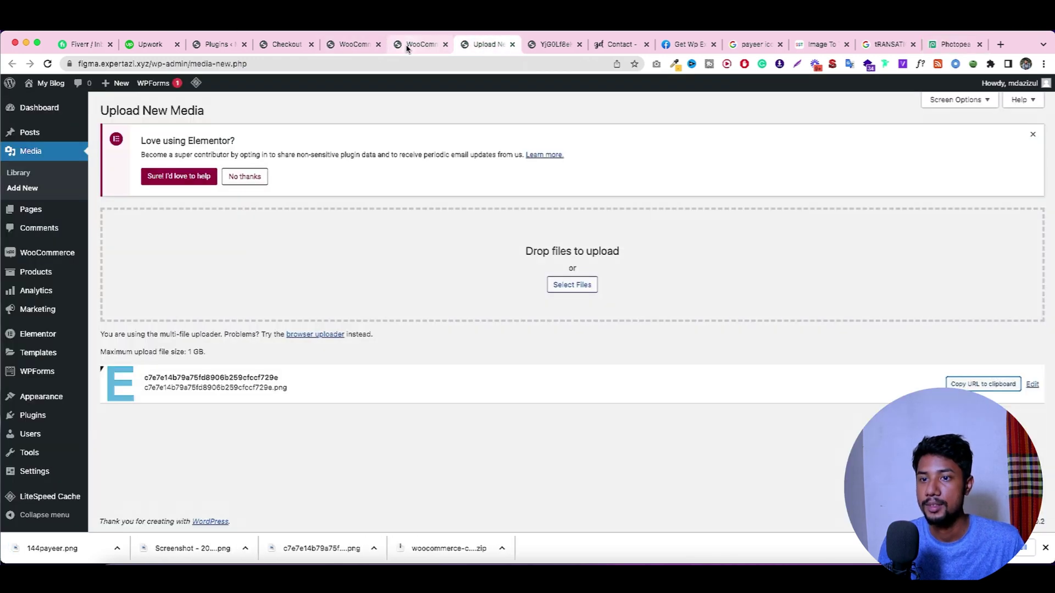
# Step: Open the Payeer gateway settings from the WooCommerce payments list
pyautogui.click(410, 48)
pyautogui.scroll(-5, 309, 315)
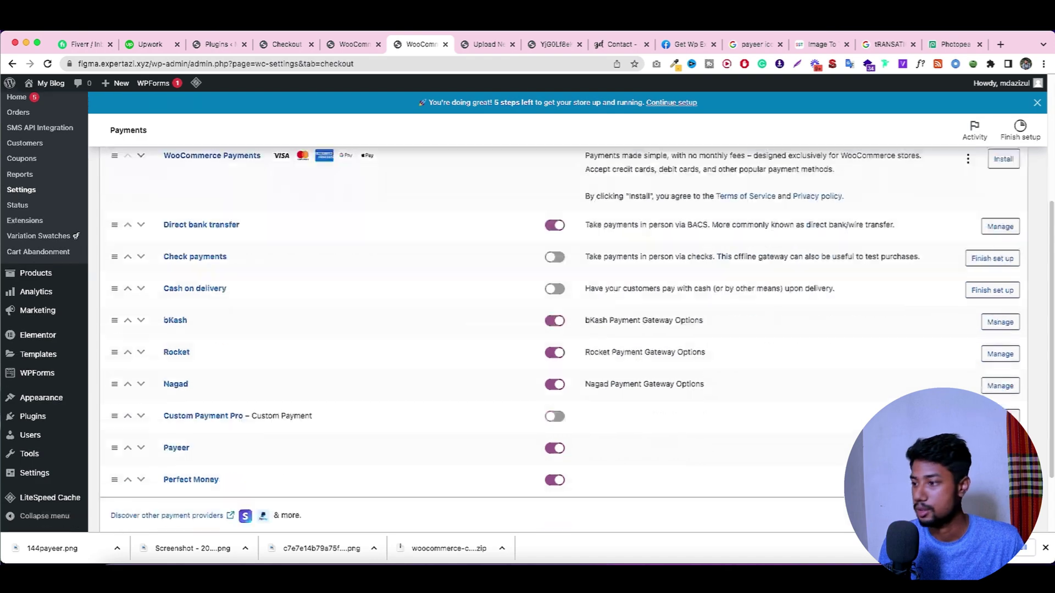
pyautogui.click(1000, 365)
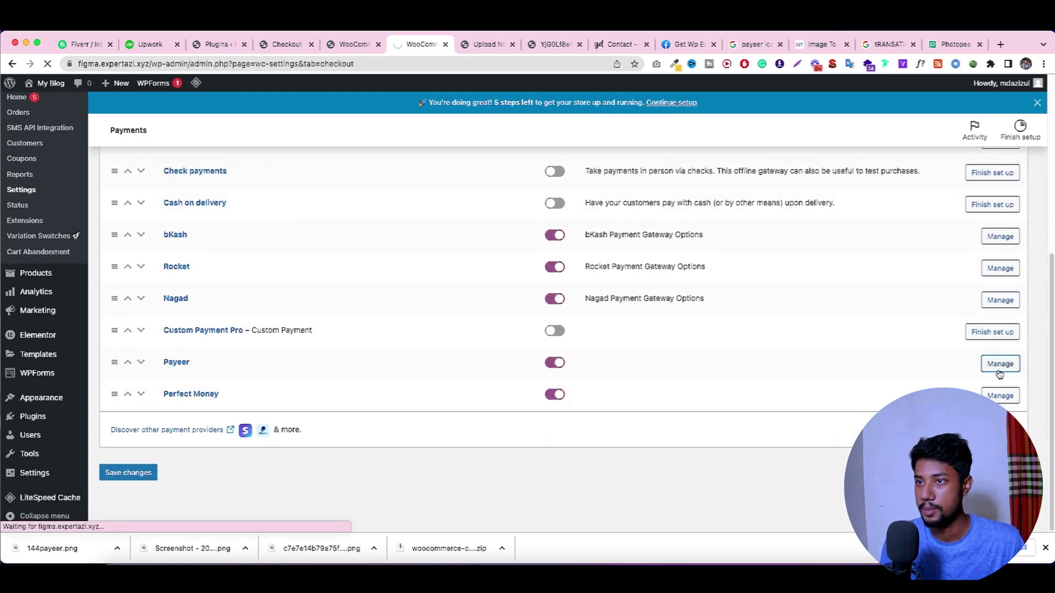
pyautogui.scroll(-4, 638, 395)
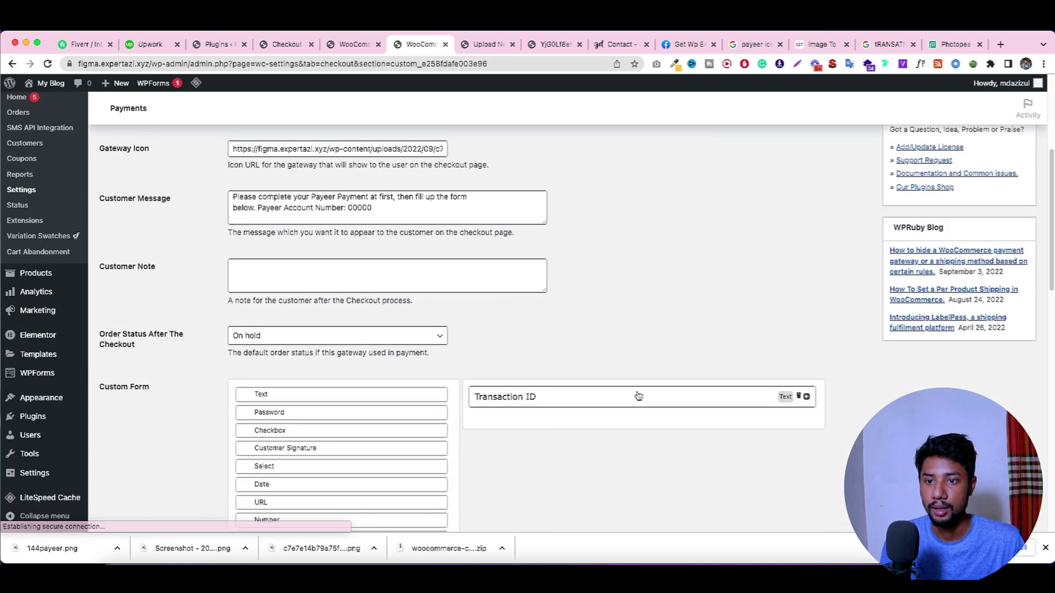
pyautogui.scroll(-5, 637, 396)
pyautogui.scroll(12, 659, 390)
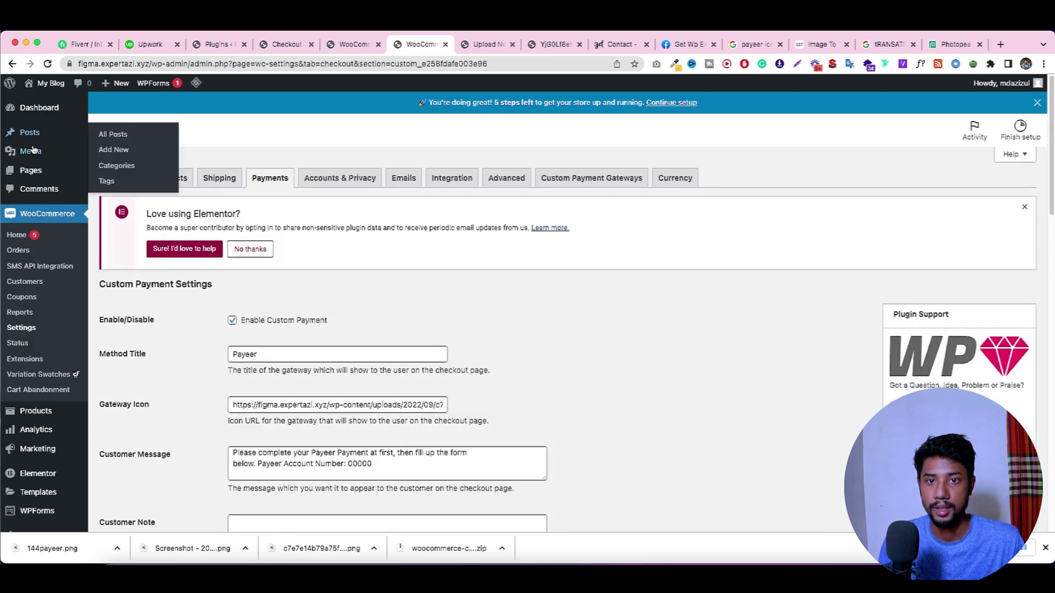
# Step: Upload 144payeer.png to the media library in a new tab and copy its URL
pyautogui.moveTo(32, 151)
pyautogui.rightClick(113, 167)
pyautogui.click(137, 175)
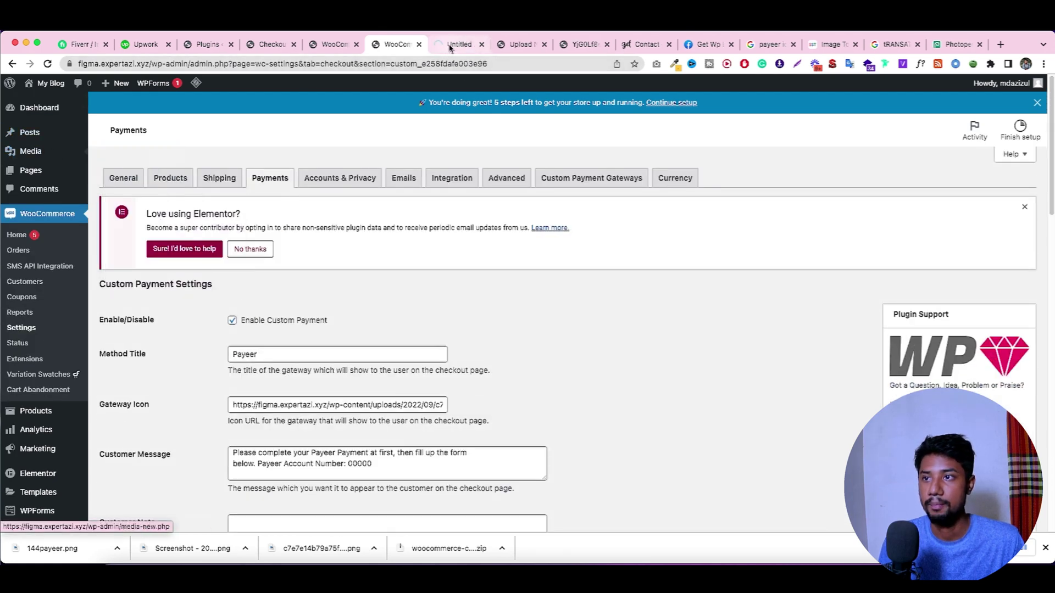
pyautogui.click(450, 47)
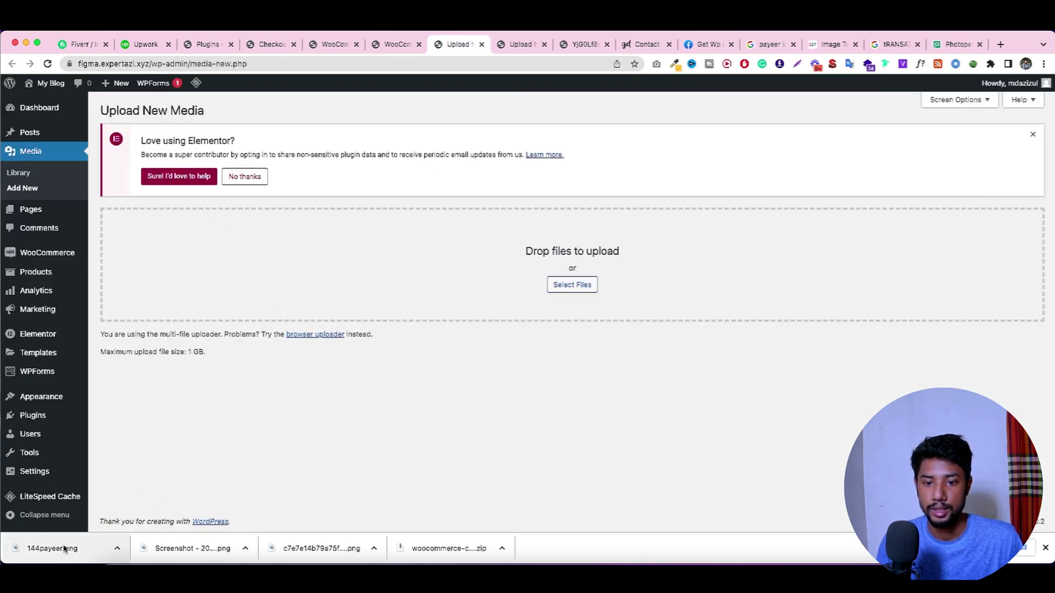
pyautogui.moveTo(66, 547); pyautogui.dragTo(550, 280)
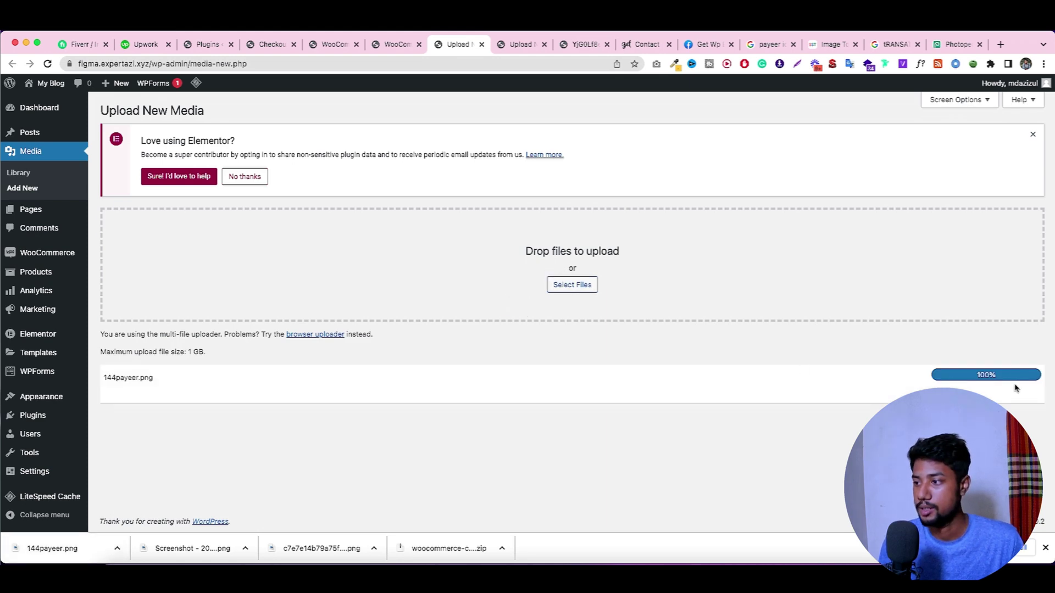
pyautogui.click(956, 383)
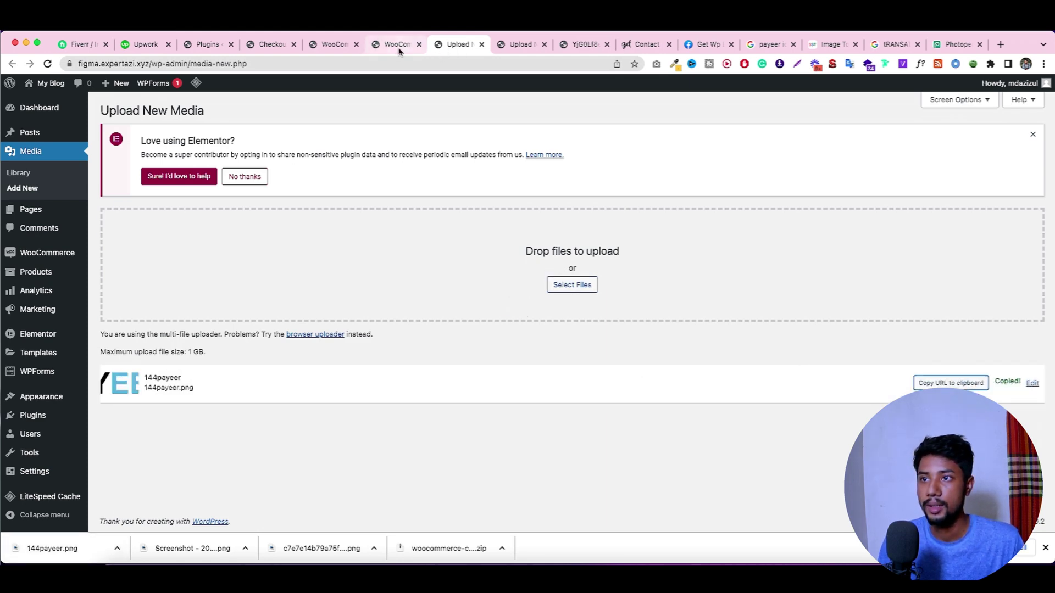
# Step: Replace the Gateway Icon URL with the new logo's URL, save, and close the upload tabs
pyautogui.click(399, 49)
pyautogui.scroll(-3, 327, 304)
pyautogui.tripleClick(327, 303)
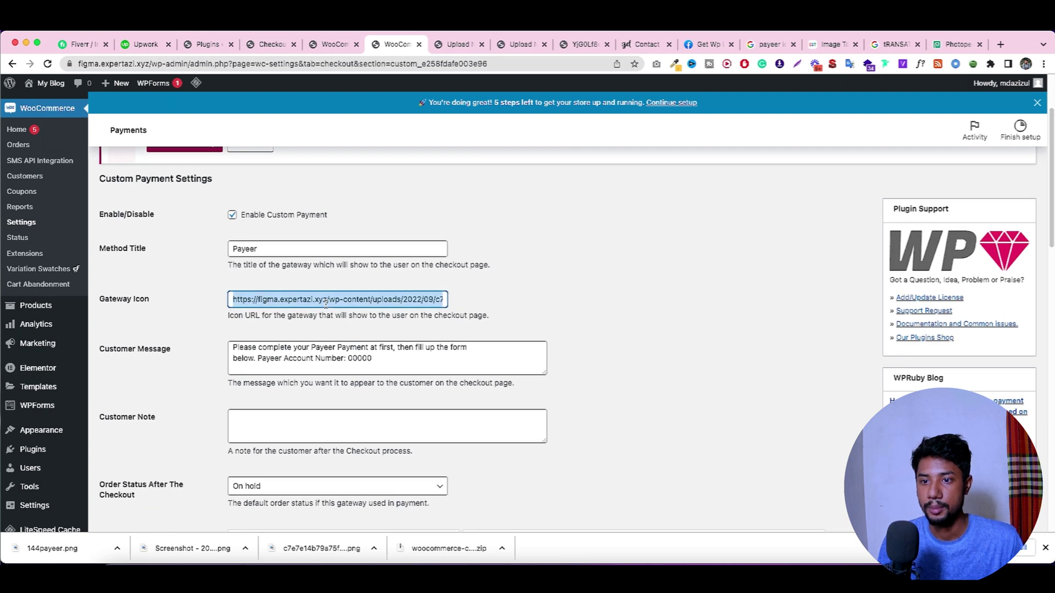
pyautogui.scroll(-10, 139, 443)
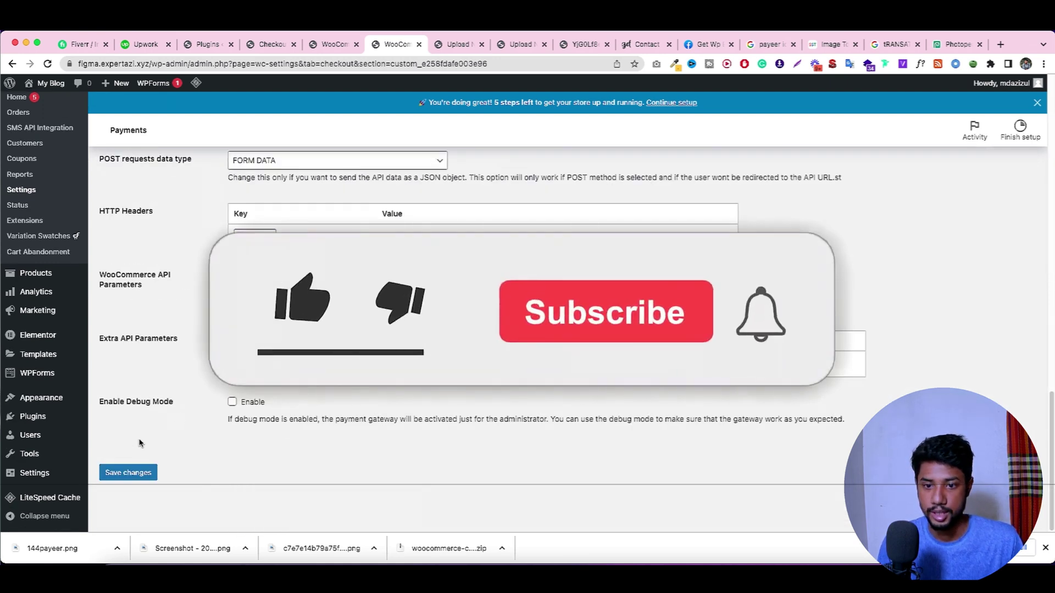
pyautogui.click(130, 472)
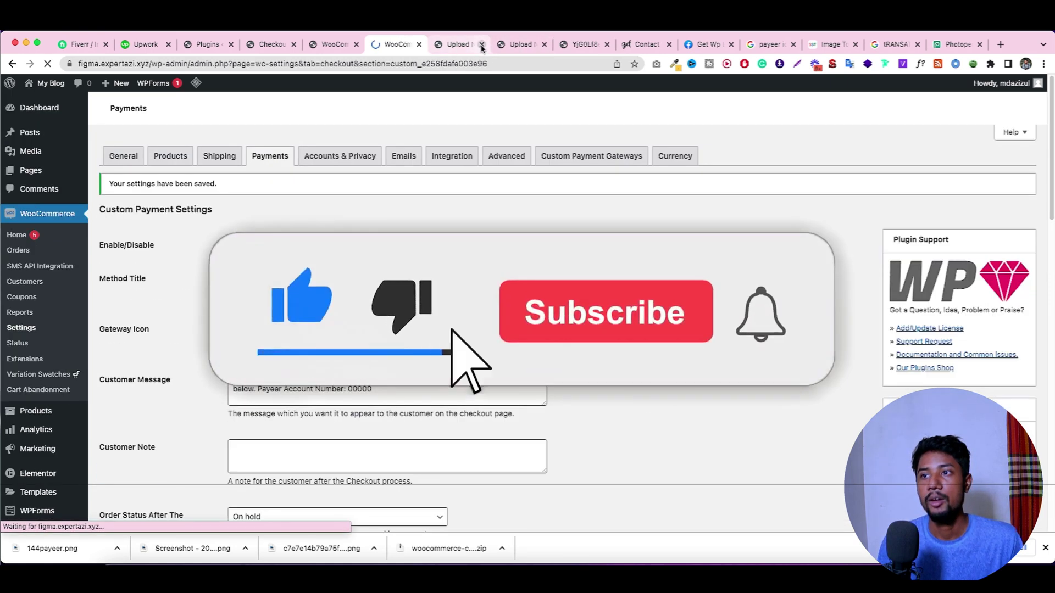
pyautogui.click(482, 45)
pyautogui.click(482, 45)
pyautogui.click(332, 44)
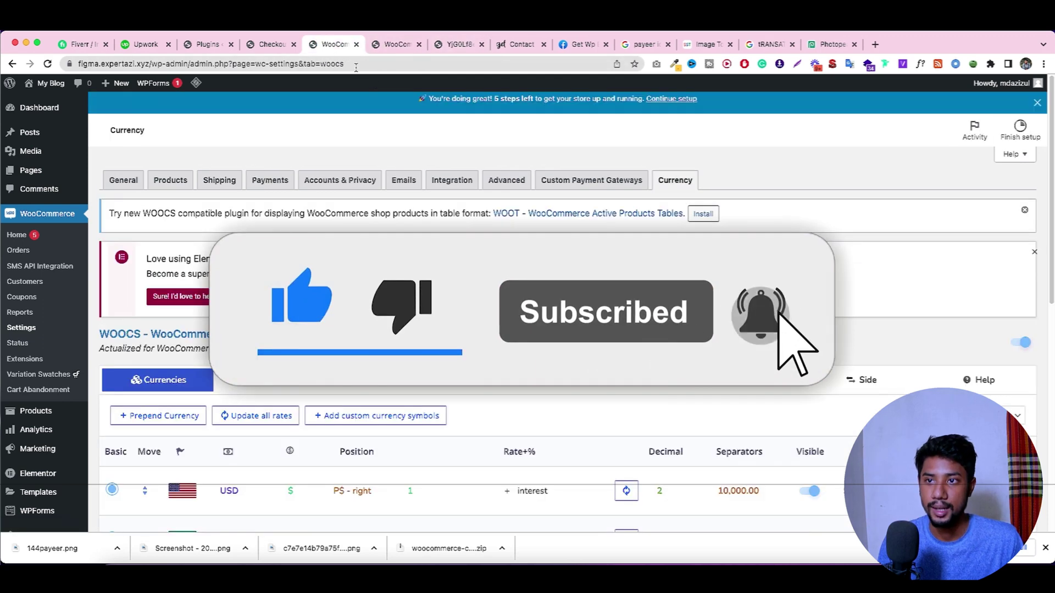
# Step: Reload the checkout and purge all site cache with LiteSpeed Cache
pyautogui.click(267, 44)
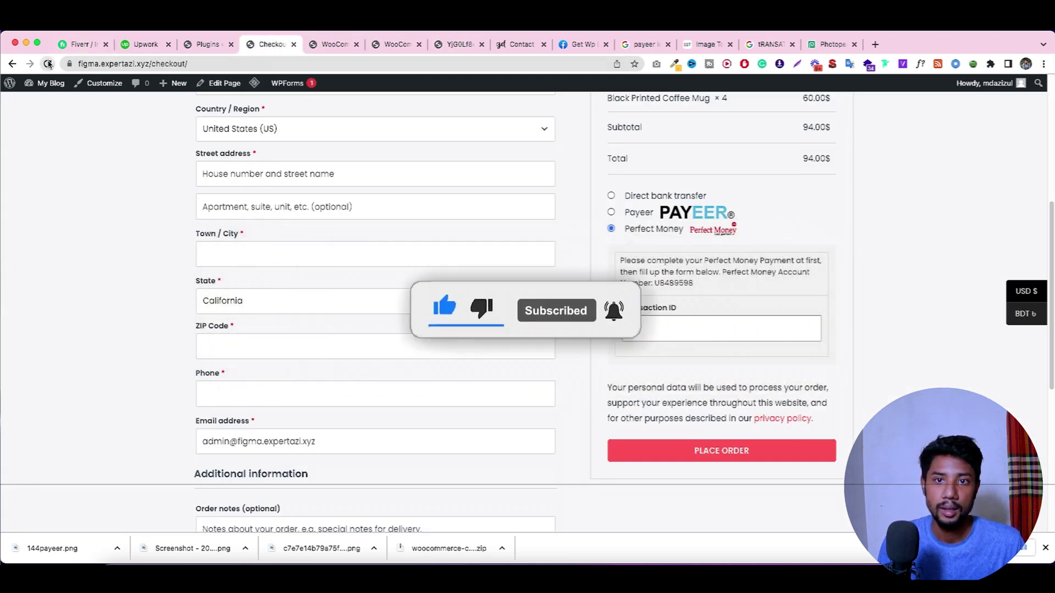
pyautogui.click(47, 64)
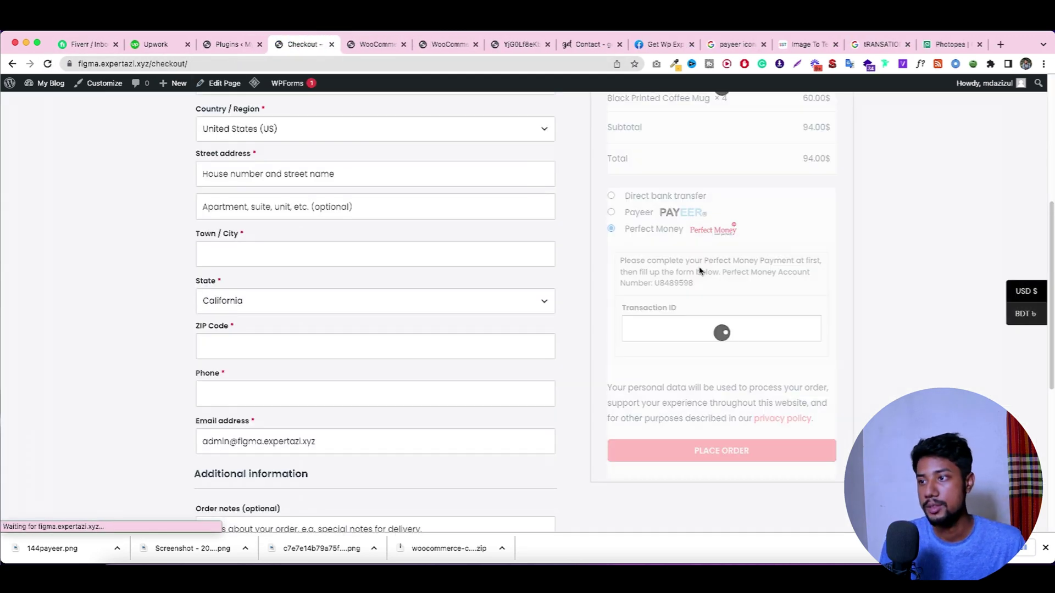
pyautogui.moveTo(260, 90)
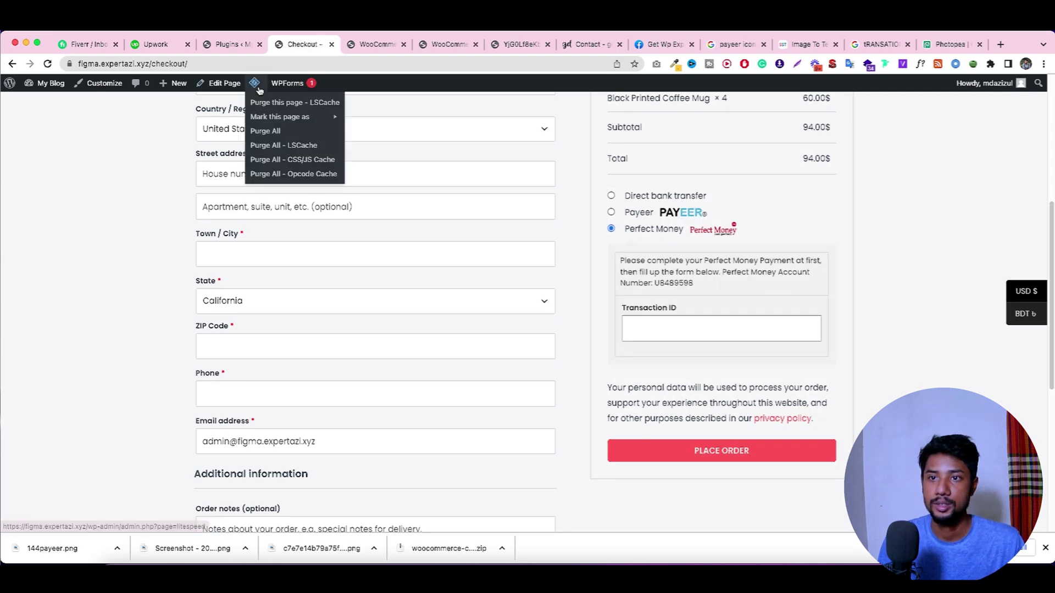
pyautogui.click(265, 130)
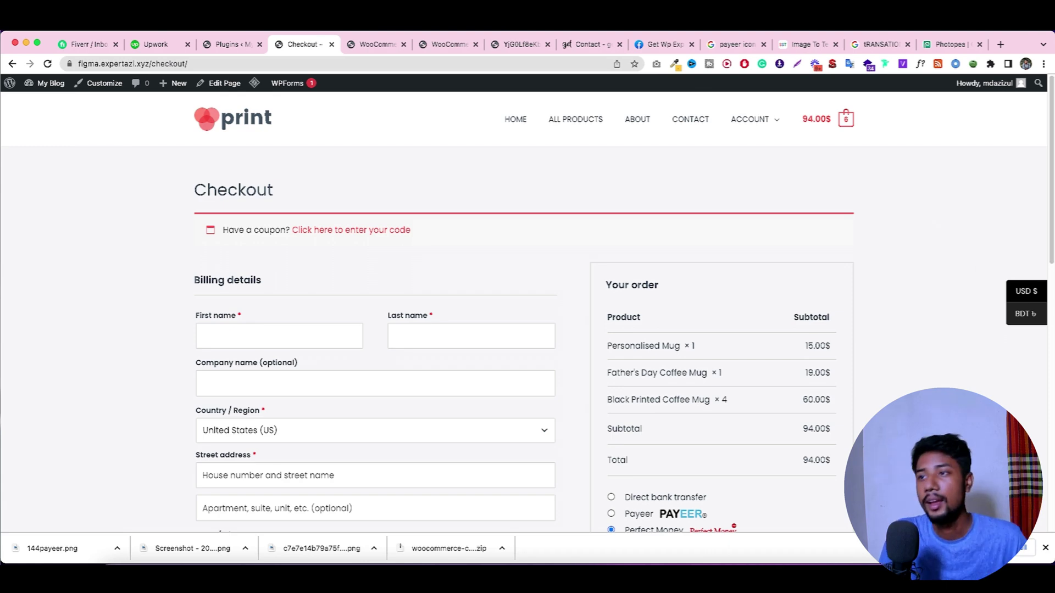
# Step: Glance at the getwpexpert contact and Facebook tabs, then return to the Payeer settings
pyautogui.click(589, 46)
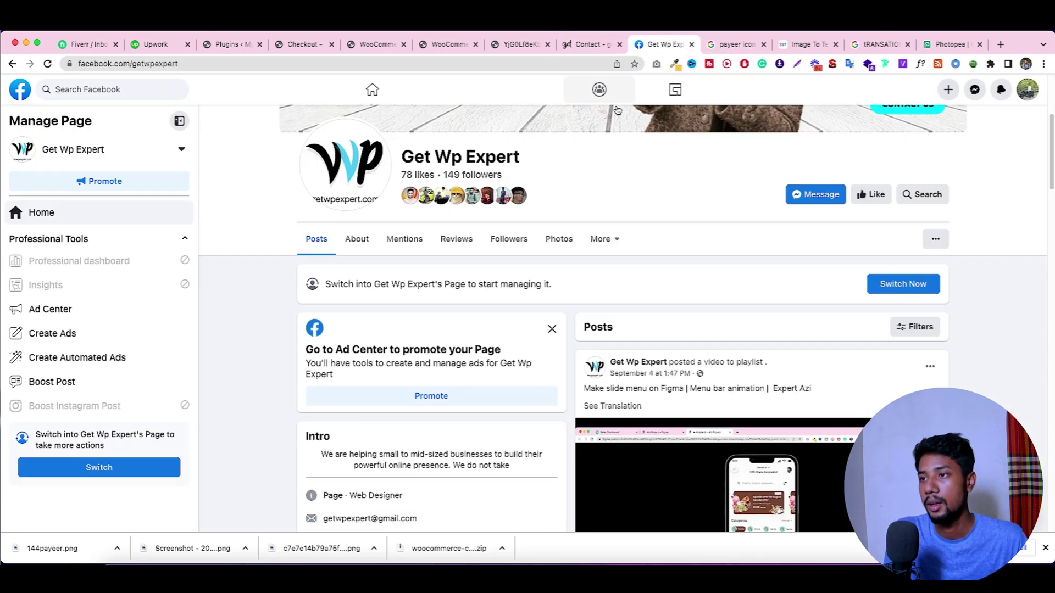
pyautogui.click(676, 48)
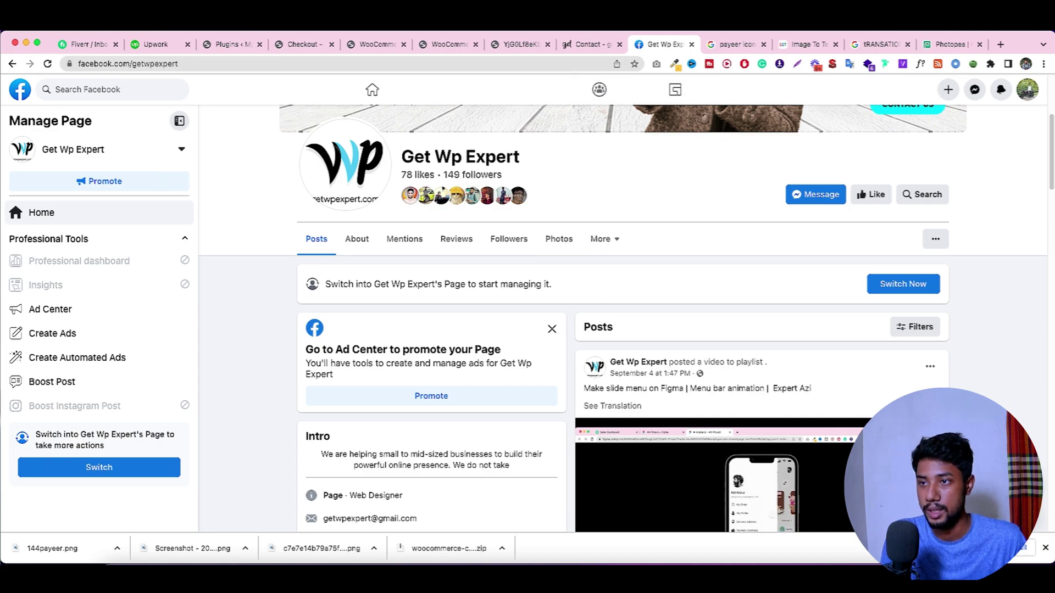
pyautogui.click(442, 45)
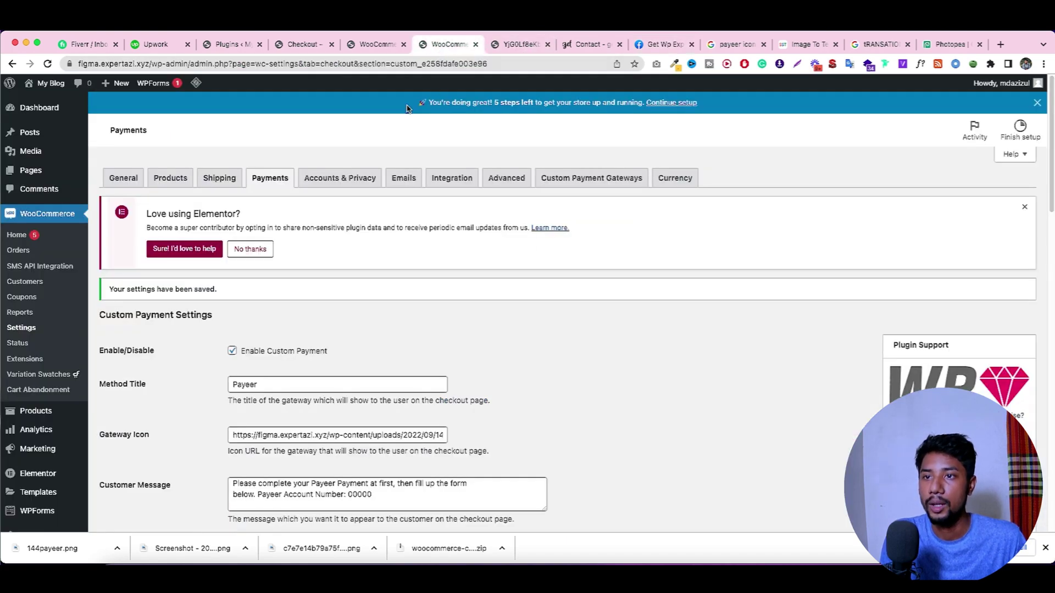
# Step: From Installed Plugins, search Google for 'WooCommerce Custom Payment Gateway Pro'
pyautogui.scroll(-5, 44, 325)
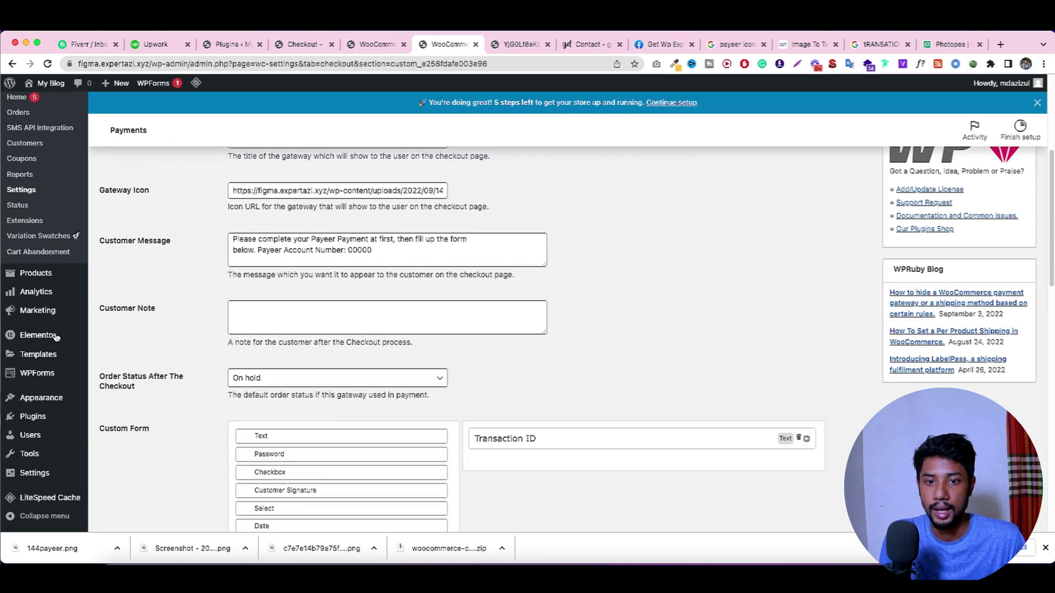
pyautogui.click(132, 417)
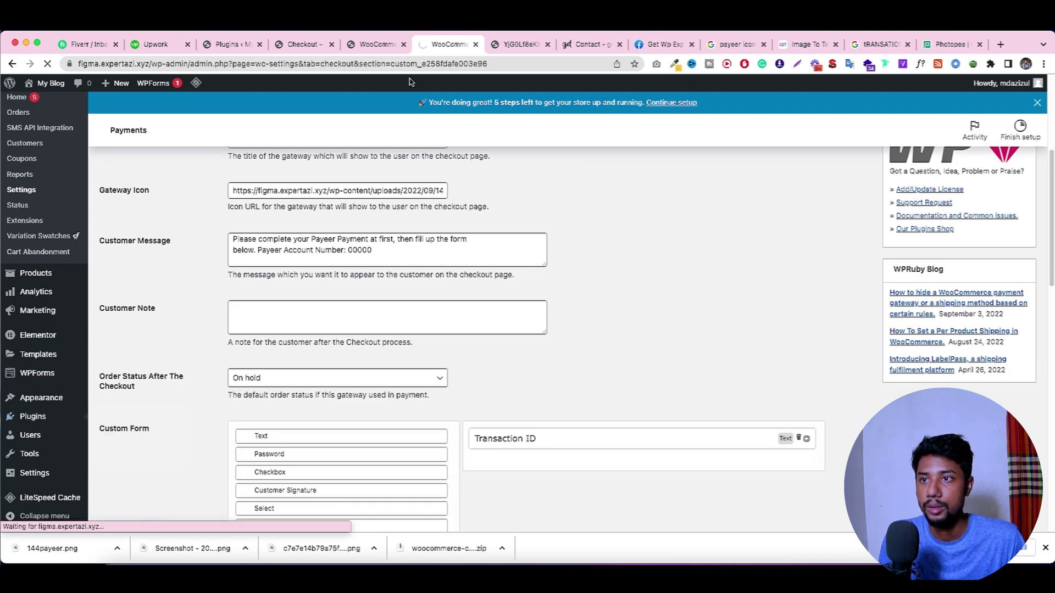
pyautogui.click(233, 45)
pyautogui.scroll(-15, 385, 264)
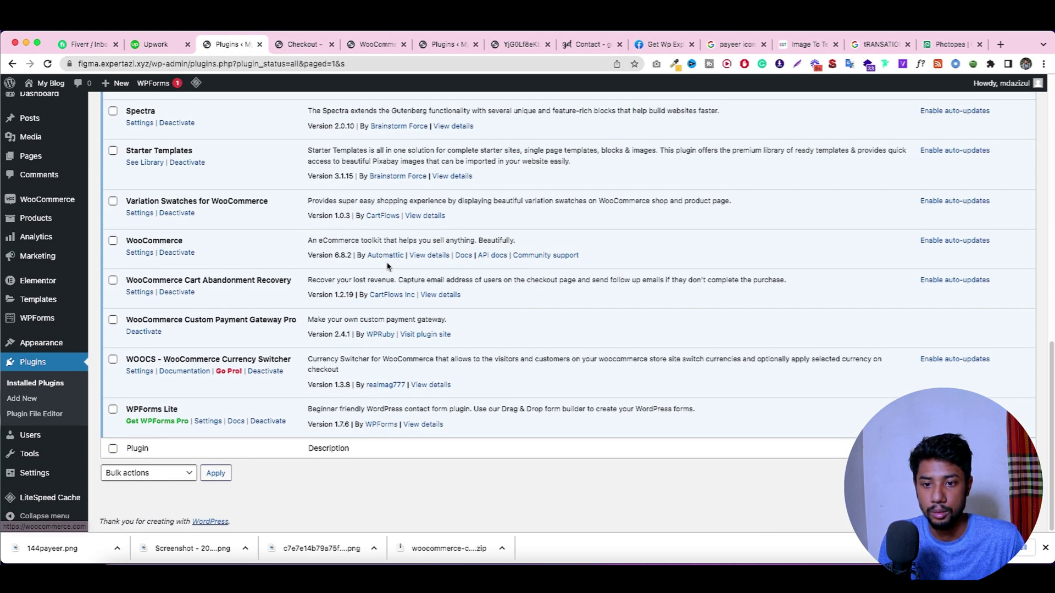
pyautogui.tripleClick(253, 322)
pyautogui.rightClick(254, 322)
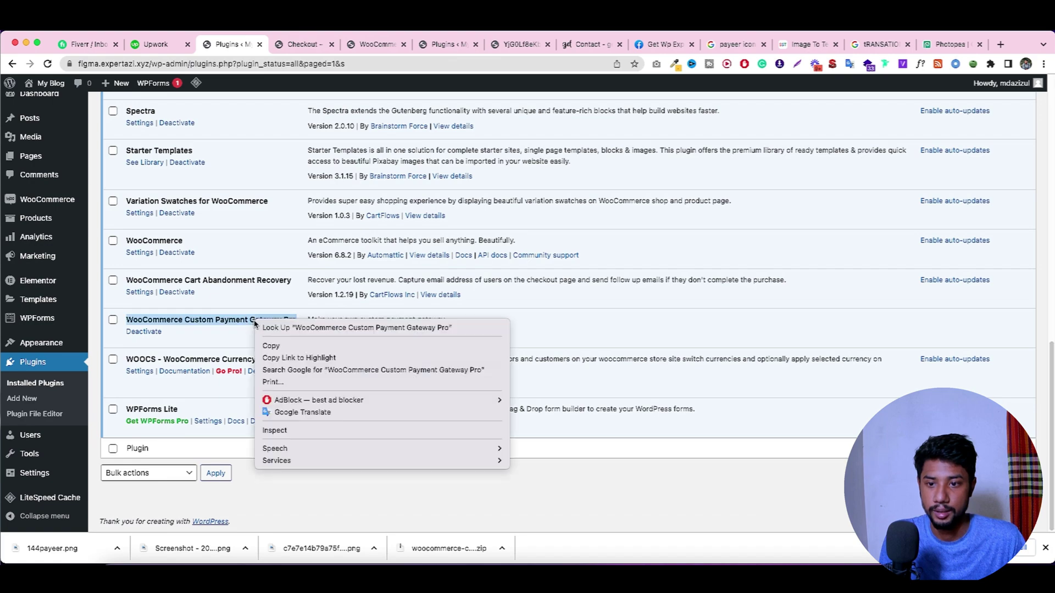
pyautogui.click(318, 370)
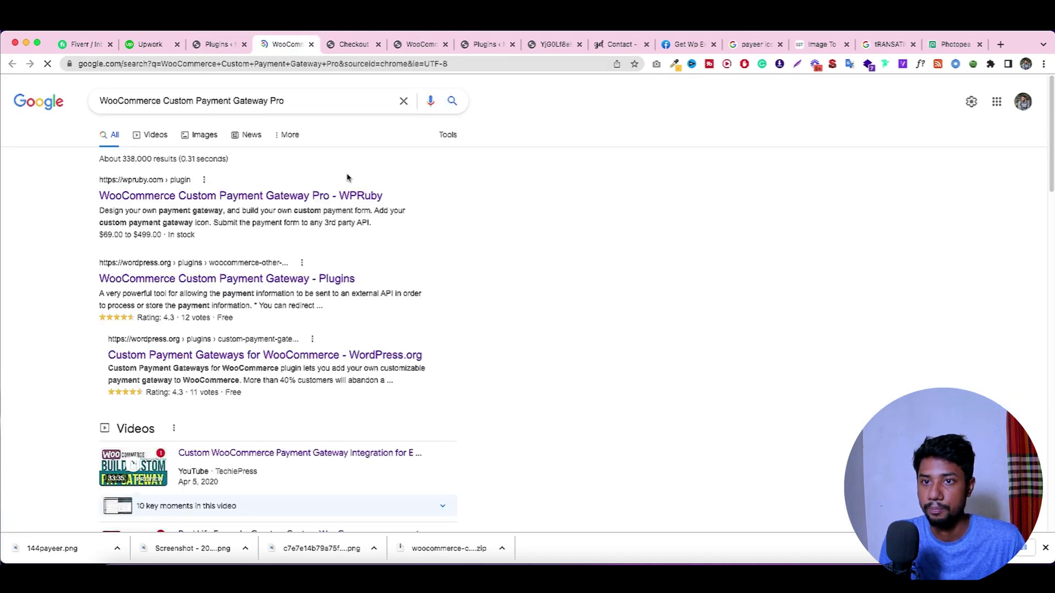
# Step: Open the WPRuby result and scroll to the plugin's $69.00 single-site price
pyautogui.scroll(-2, 349, 181)
pyautogui.scroll(2, 156, 198)
pyautogui.click(159, 199)
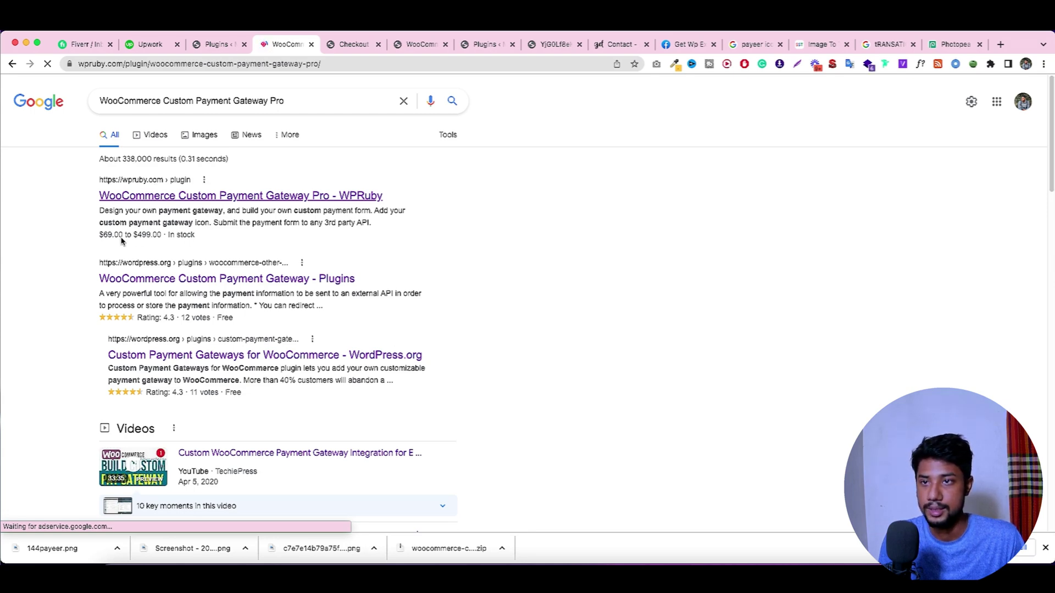
pyautogui.scroll(-5, 419, 323)
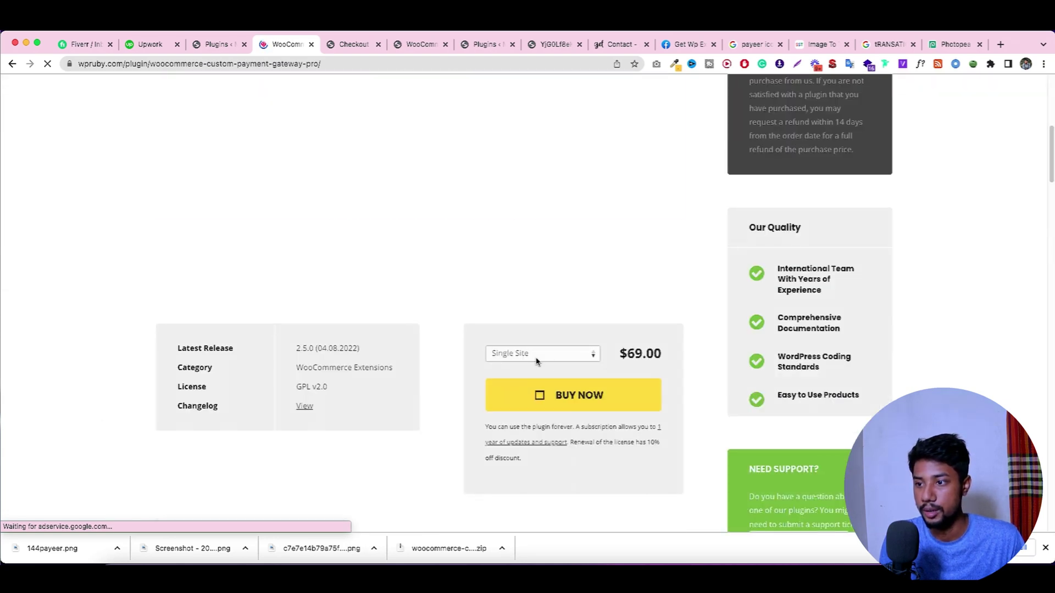